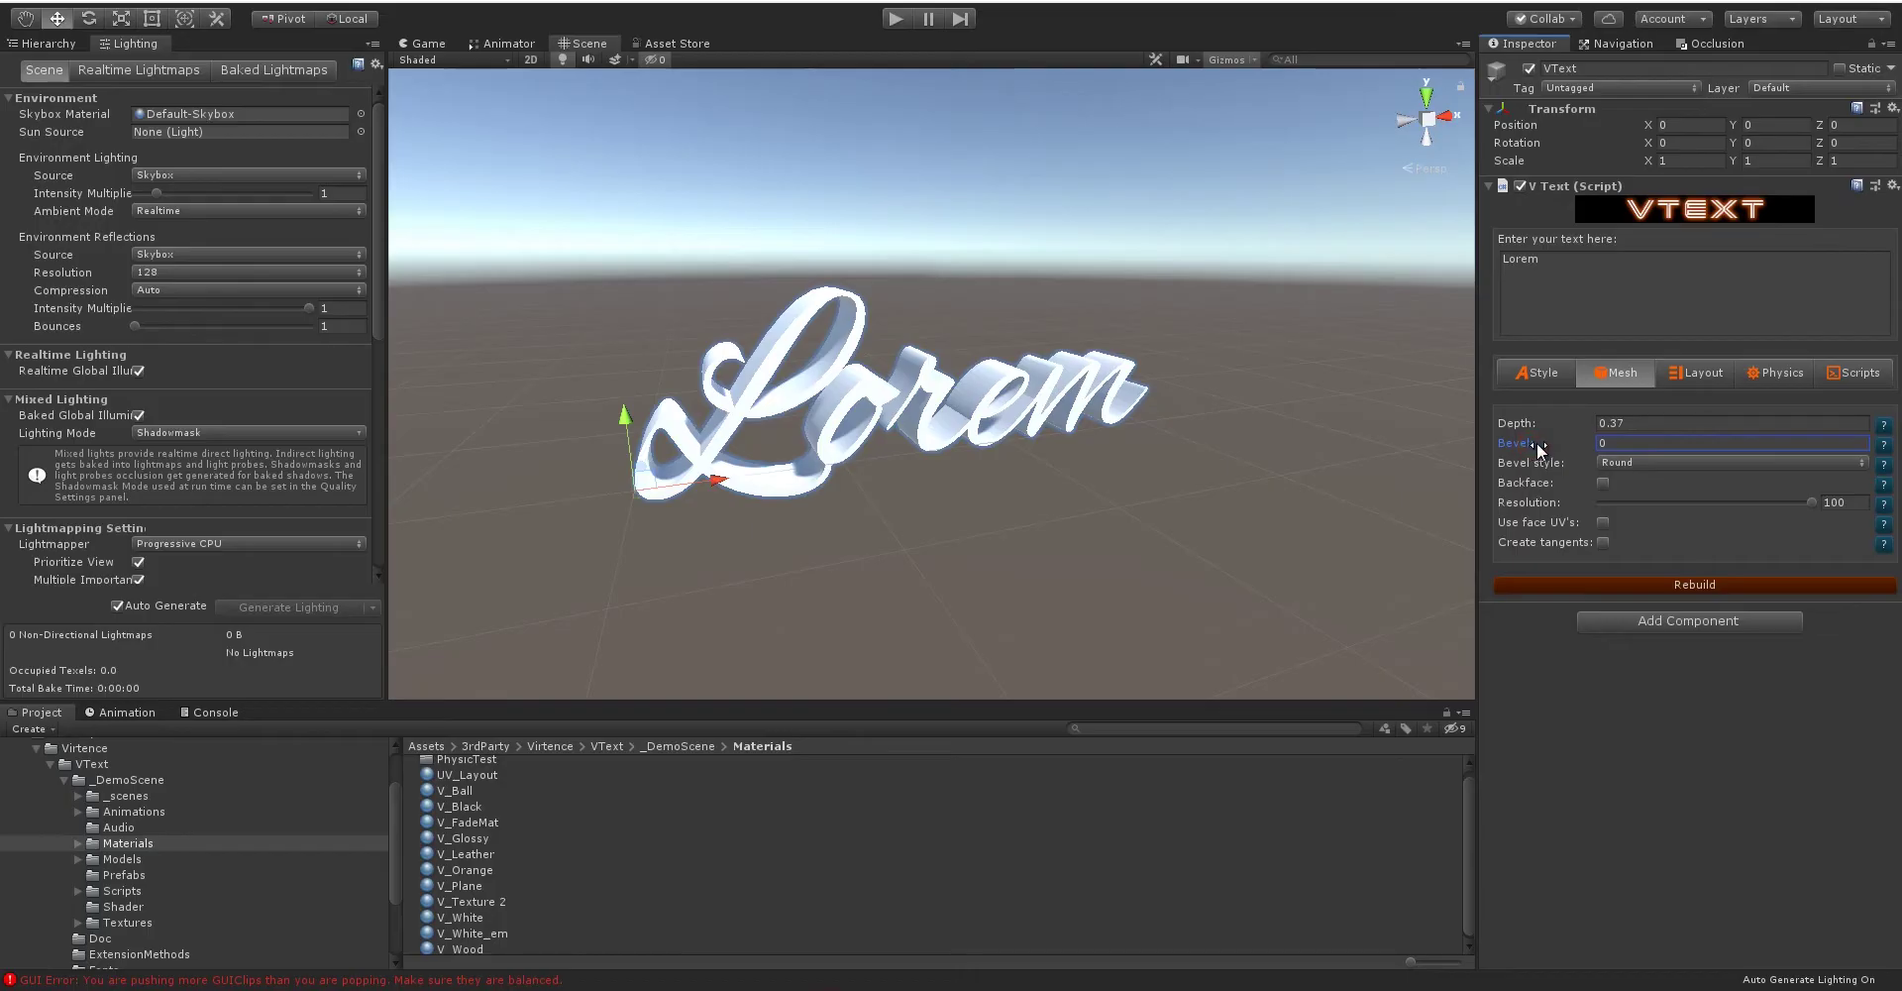
Assign the V_Black material to the Lorem text's sides and V_Orange to its bevel.
alt+drag(1133, 381, 852, 297)
click(1547, 374)
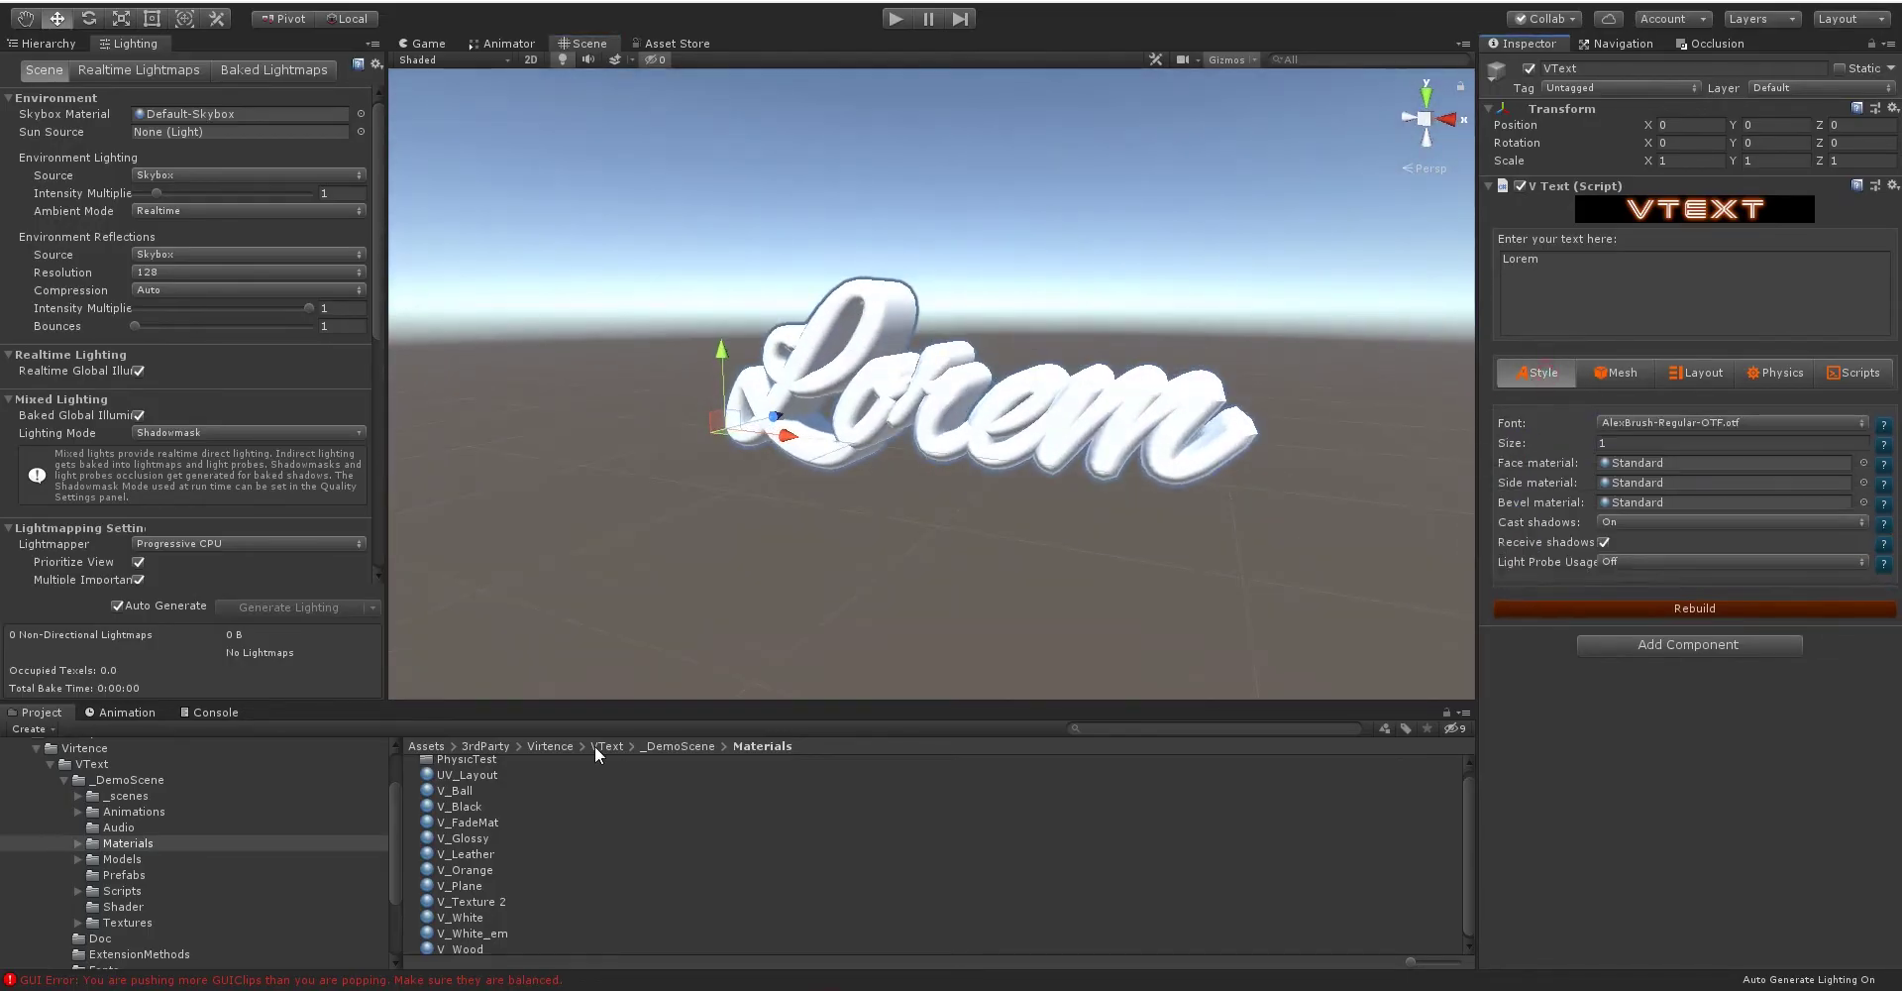
drag(472, 802, 1627, 482)
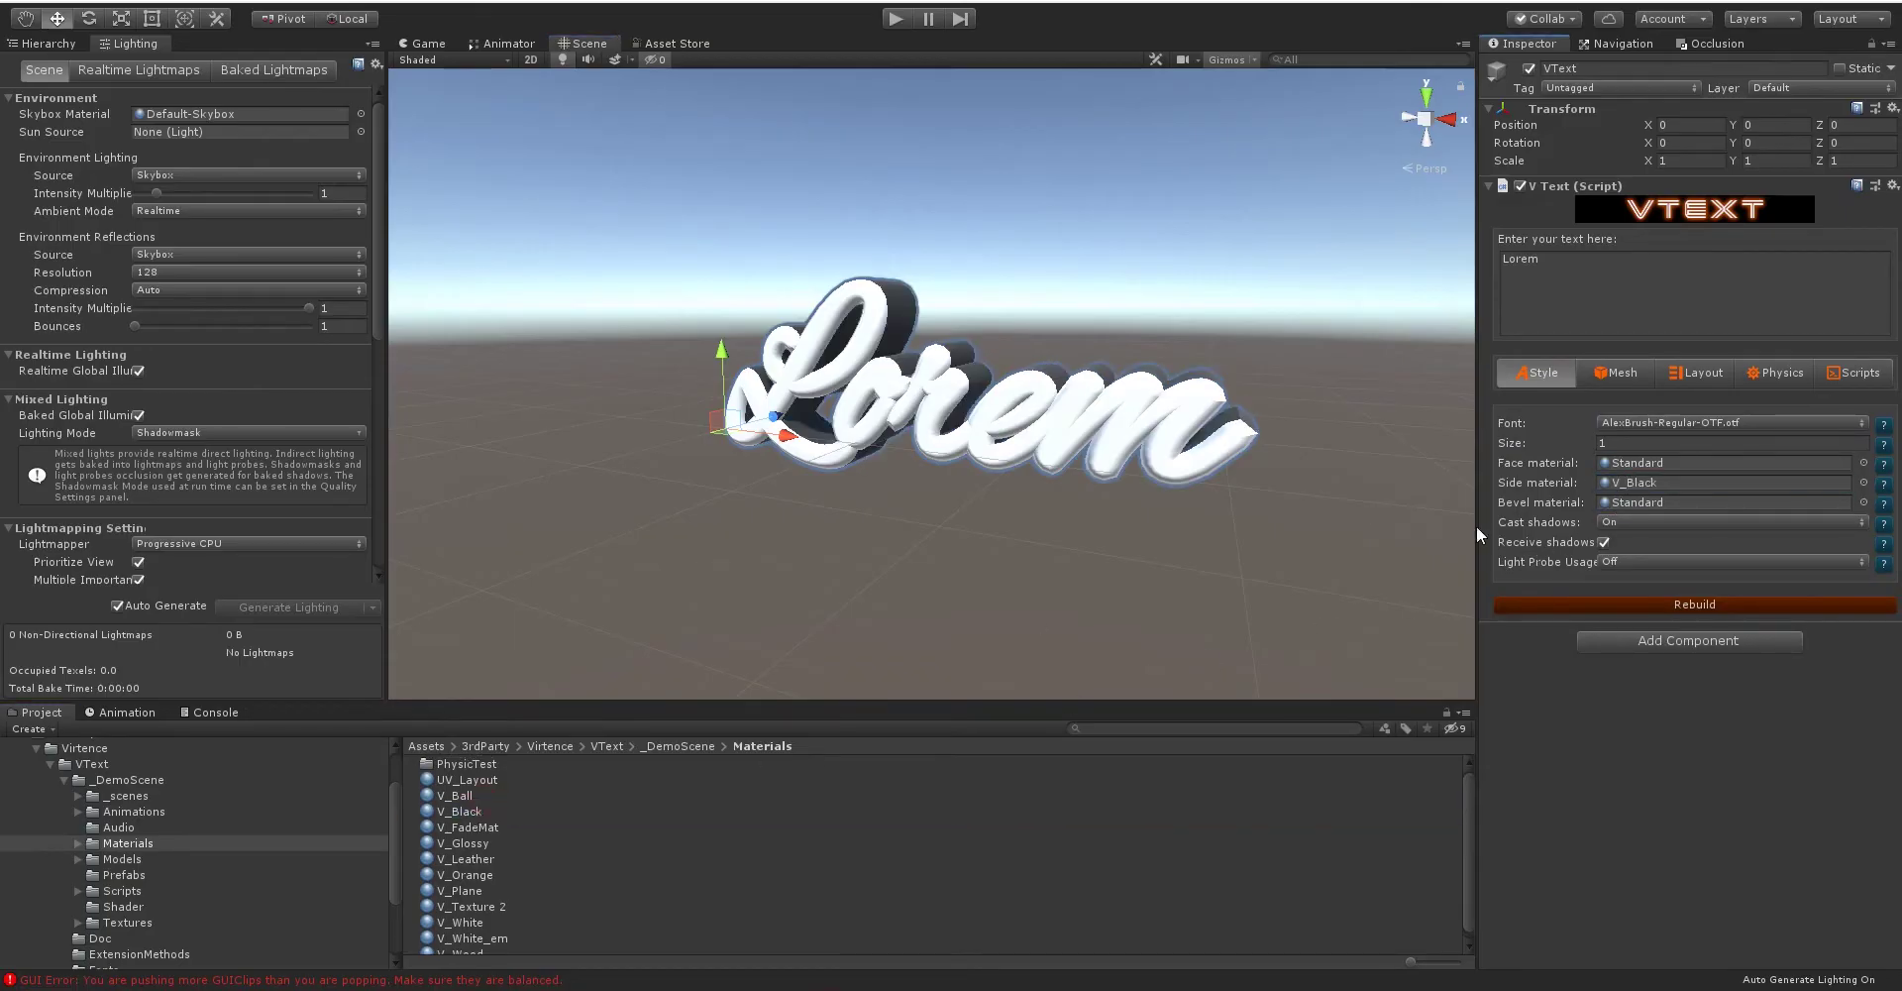
drag(469, 876, 1451, 613)
drag(1612, 516, 1631, 505)
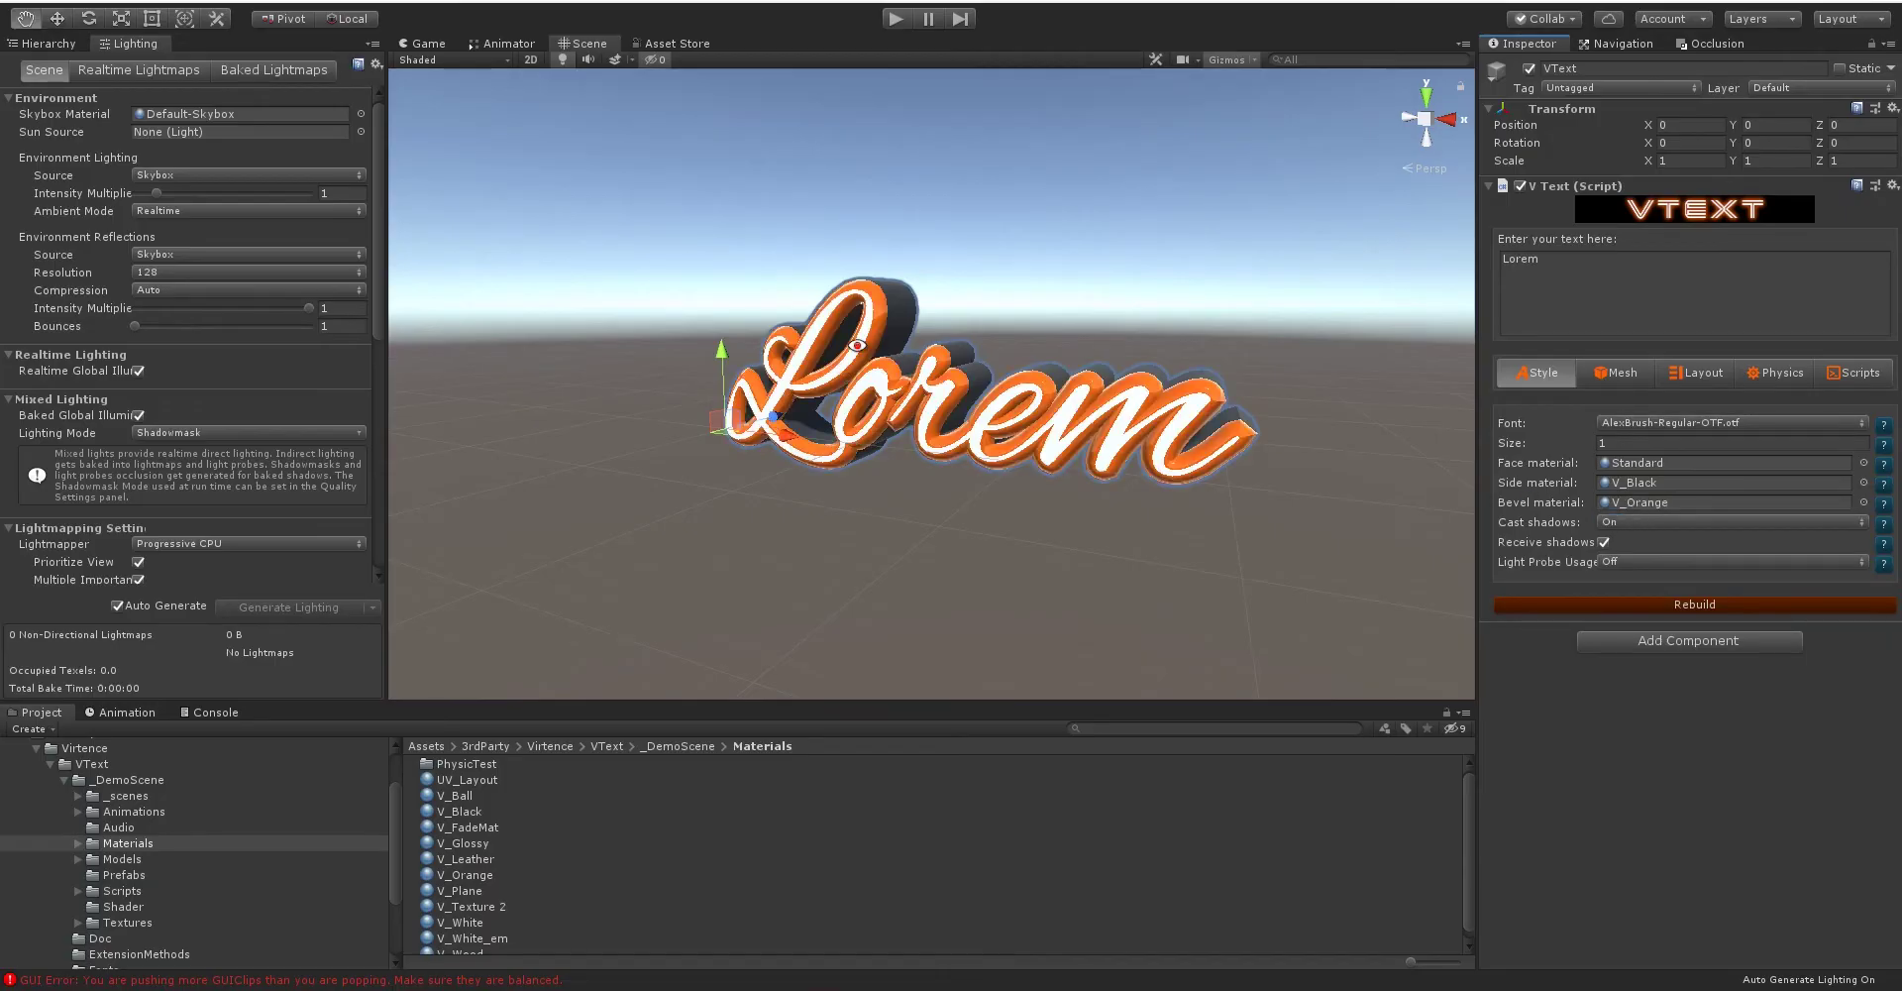
alt+drag(858, 344, 1347, 365)
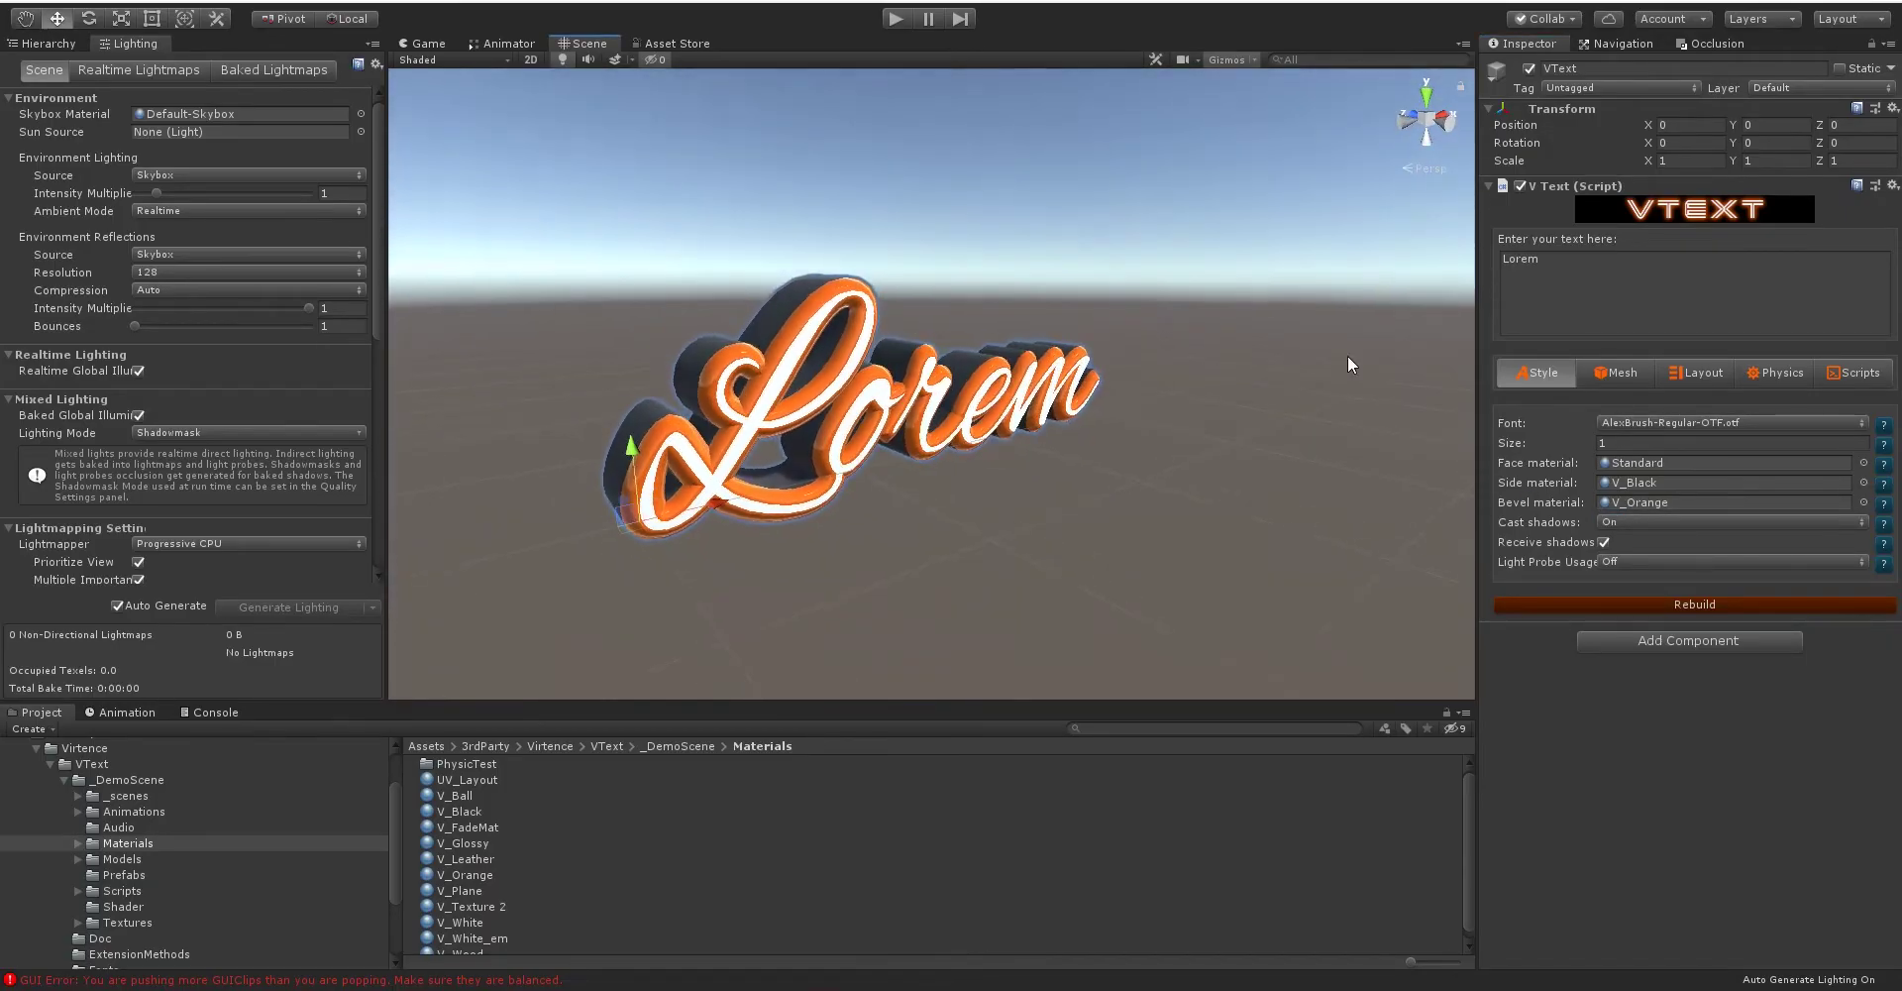
Try the Archicoco.otf and BolshevikBdObl.otf fonts on the Lorem text.
click(1646, 423)
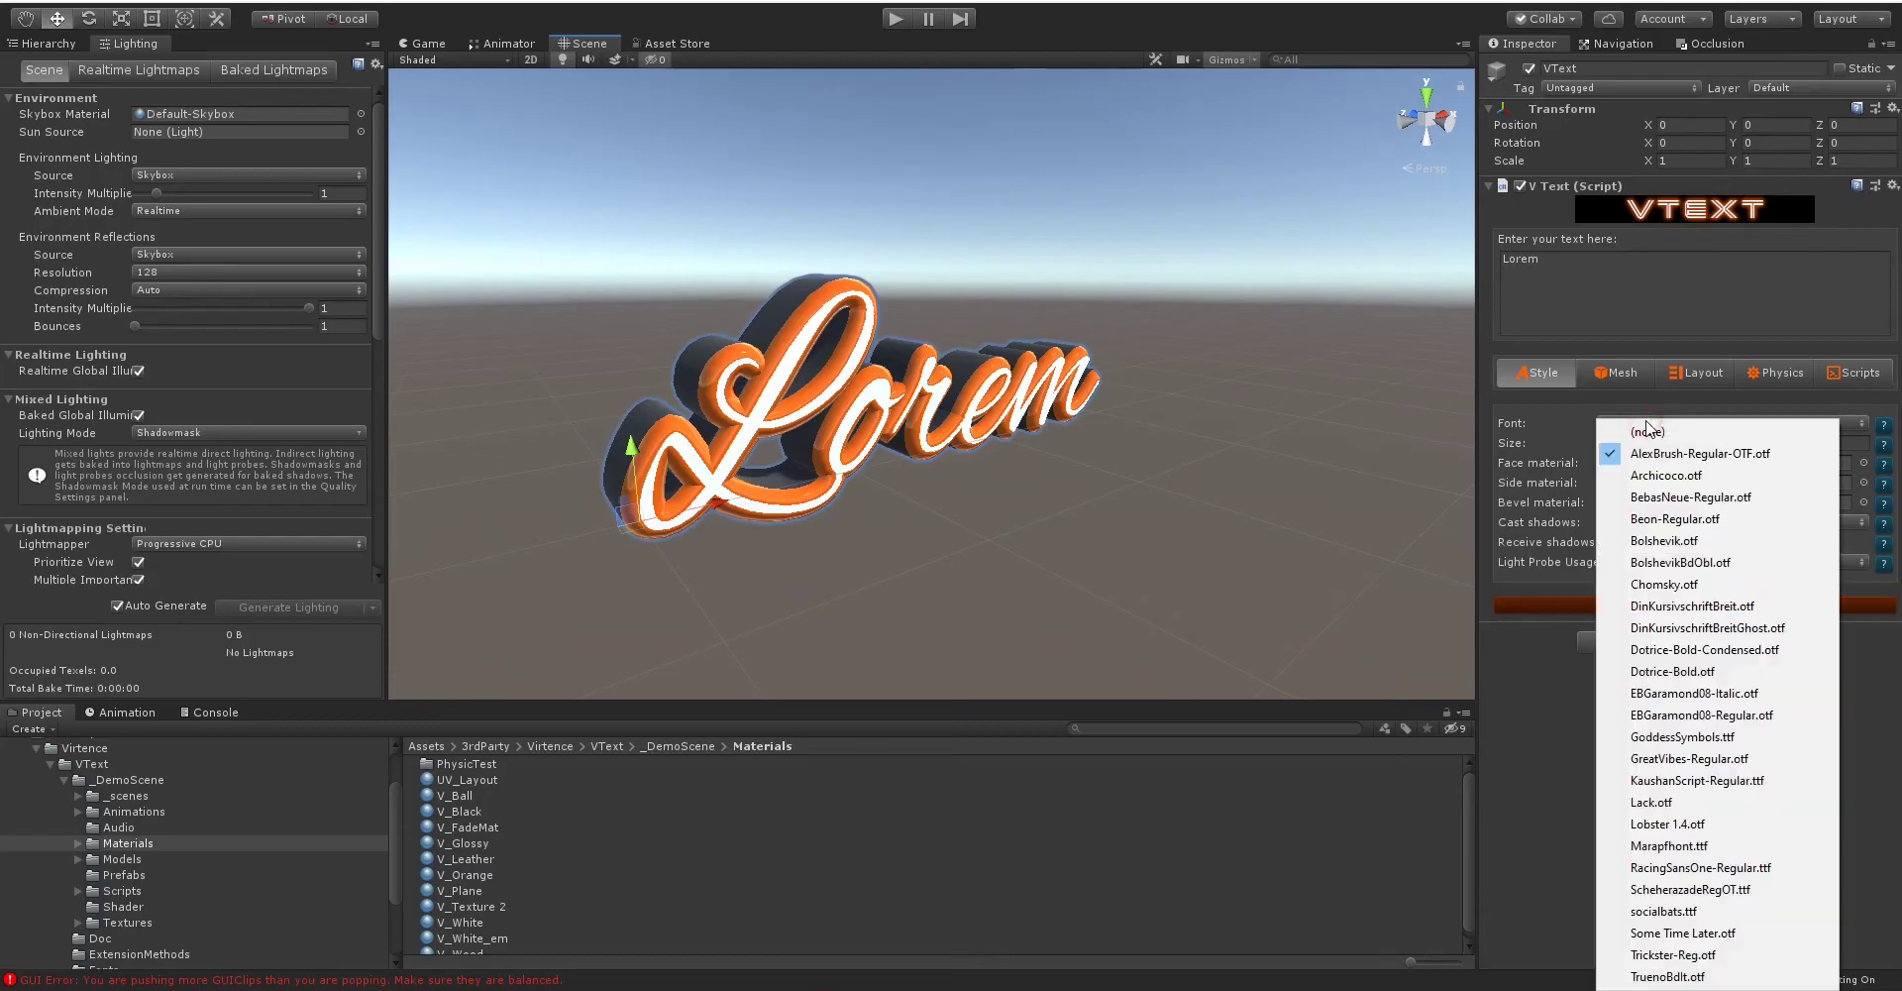
click(1647, 471)
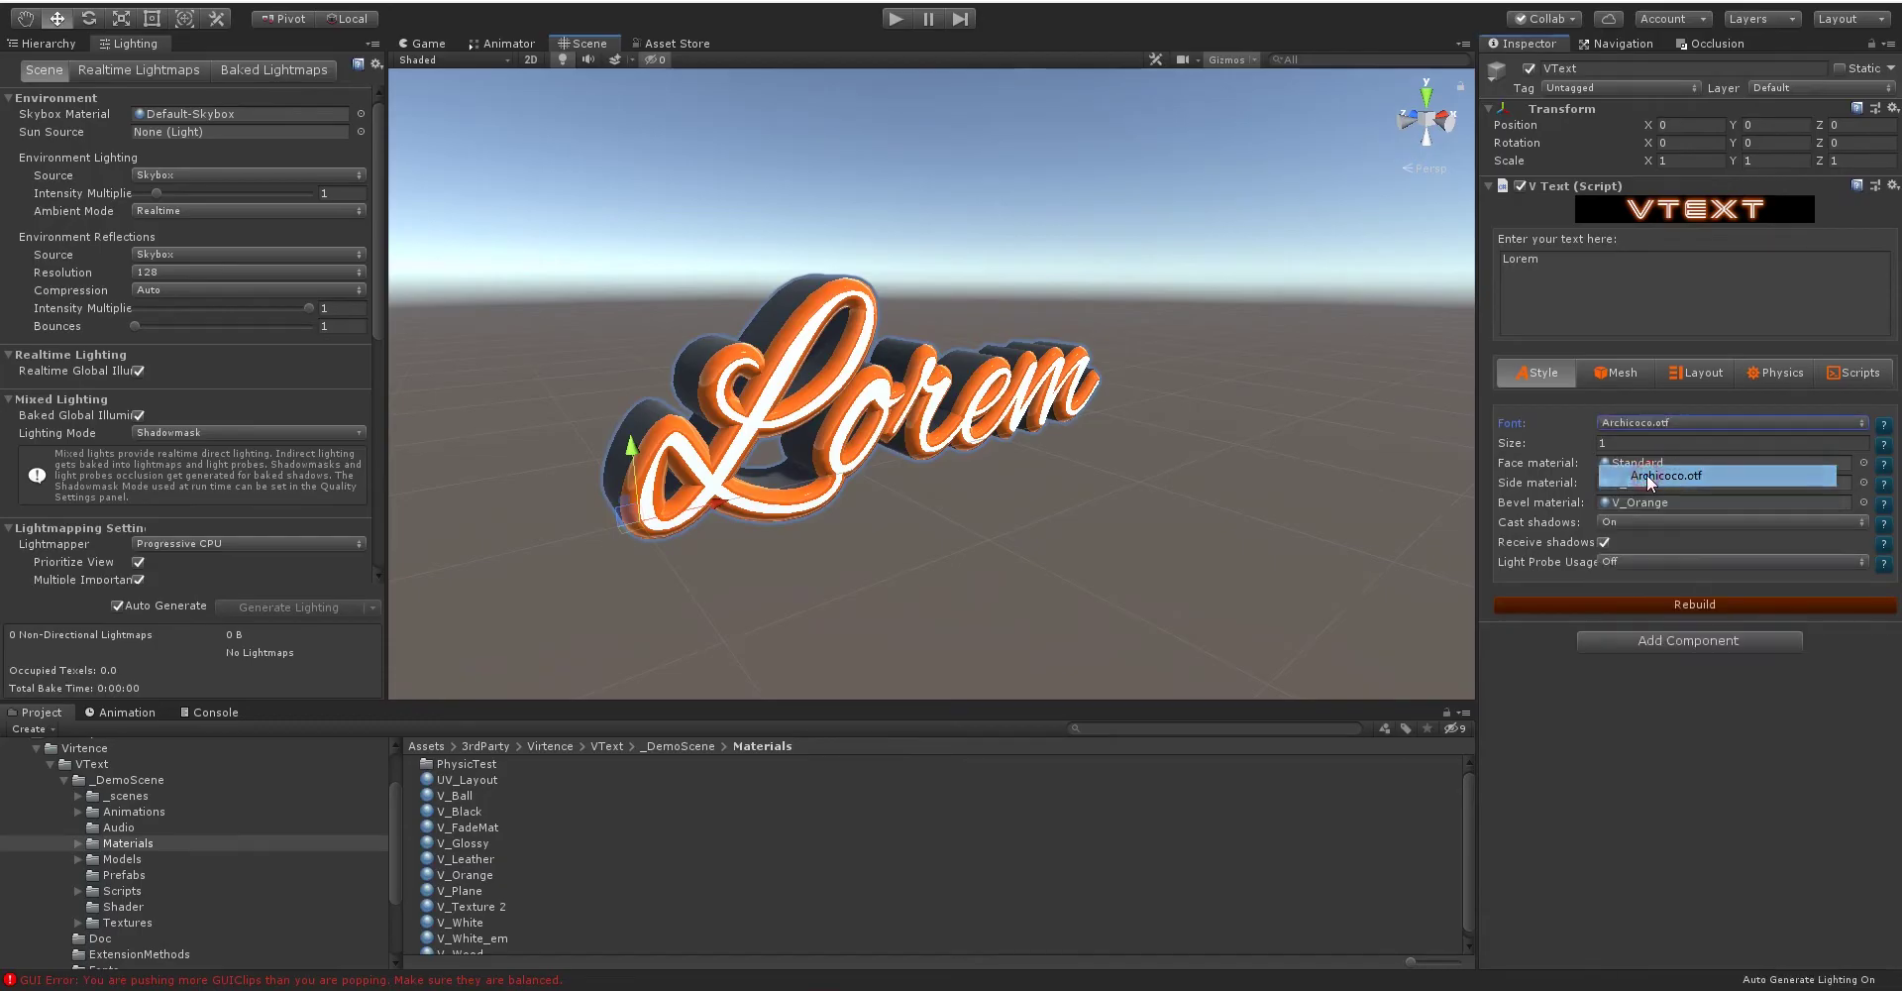
click(1647, 423)
click(1652, 560)
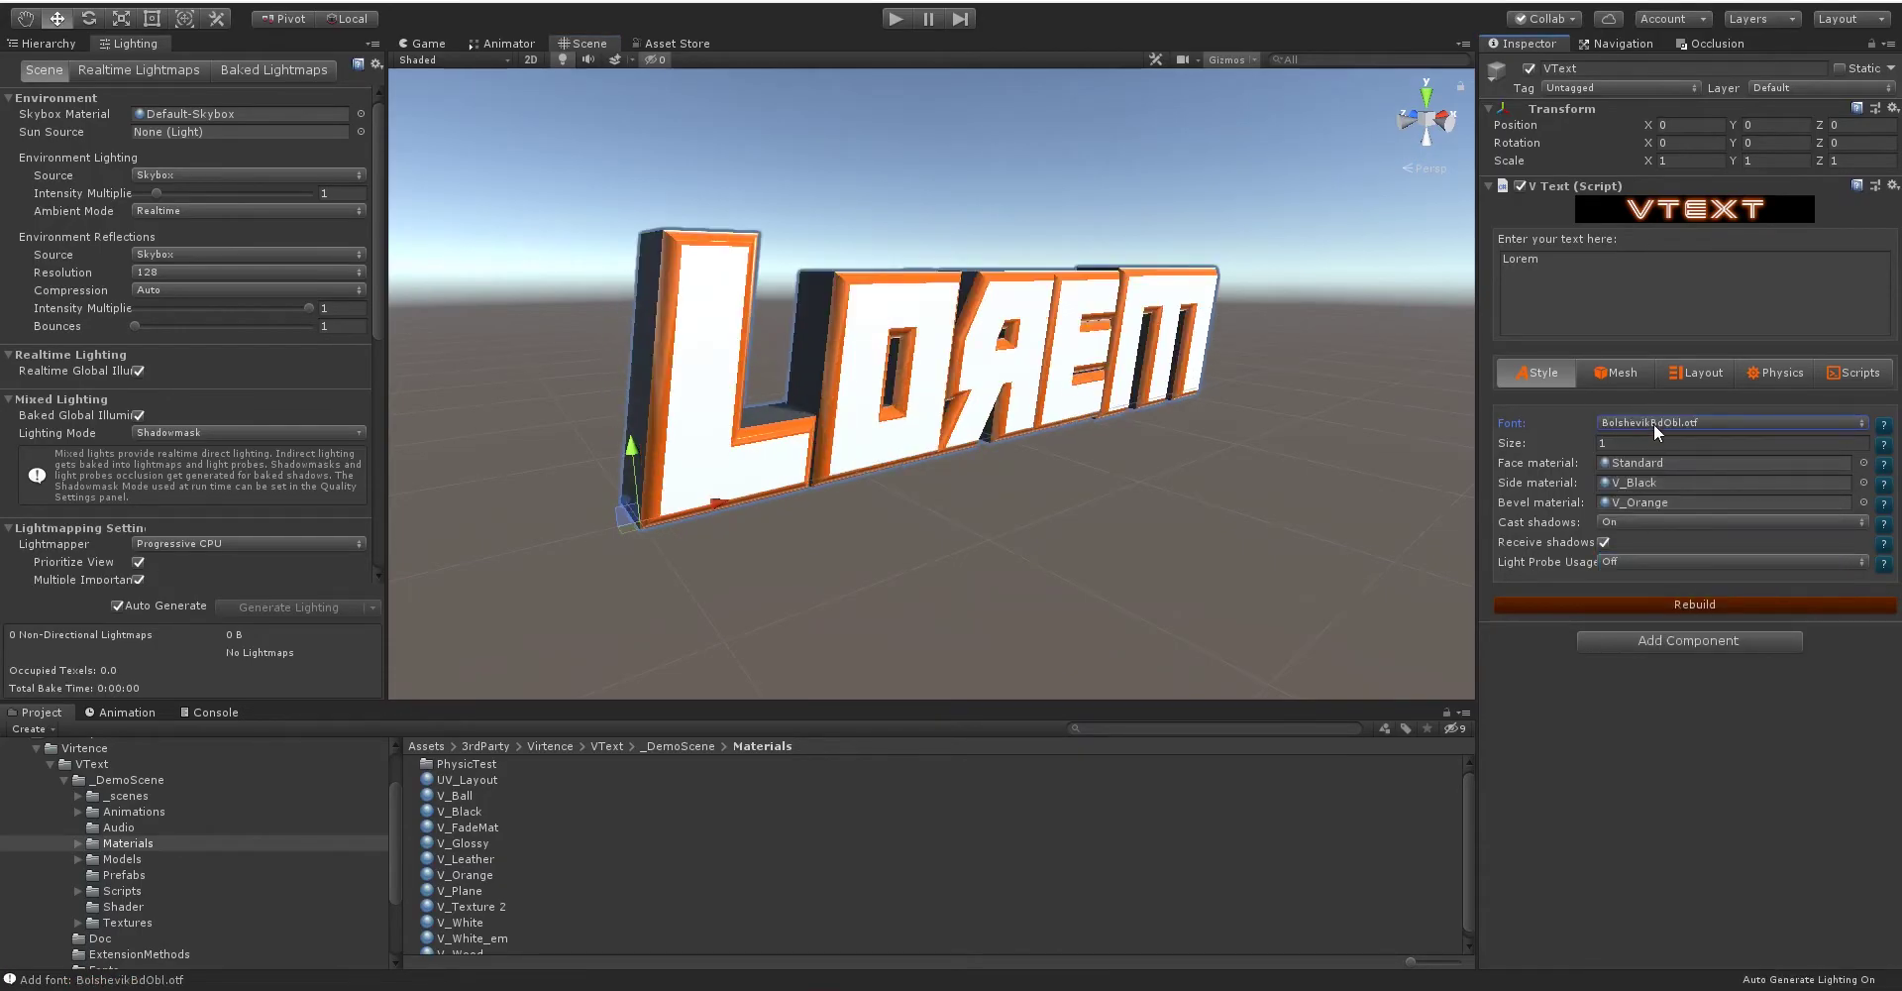
Set the font of the Lorem text to Lobster 1.4.otf.
click(1655, 423)
click(1659, 823)
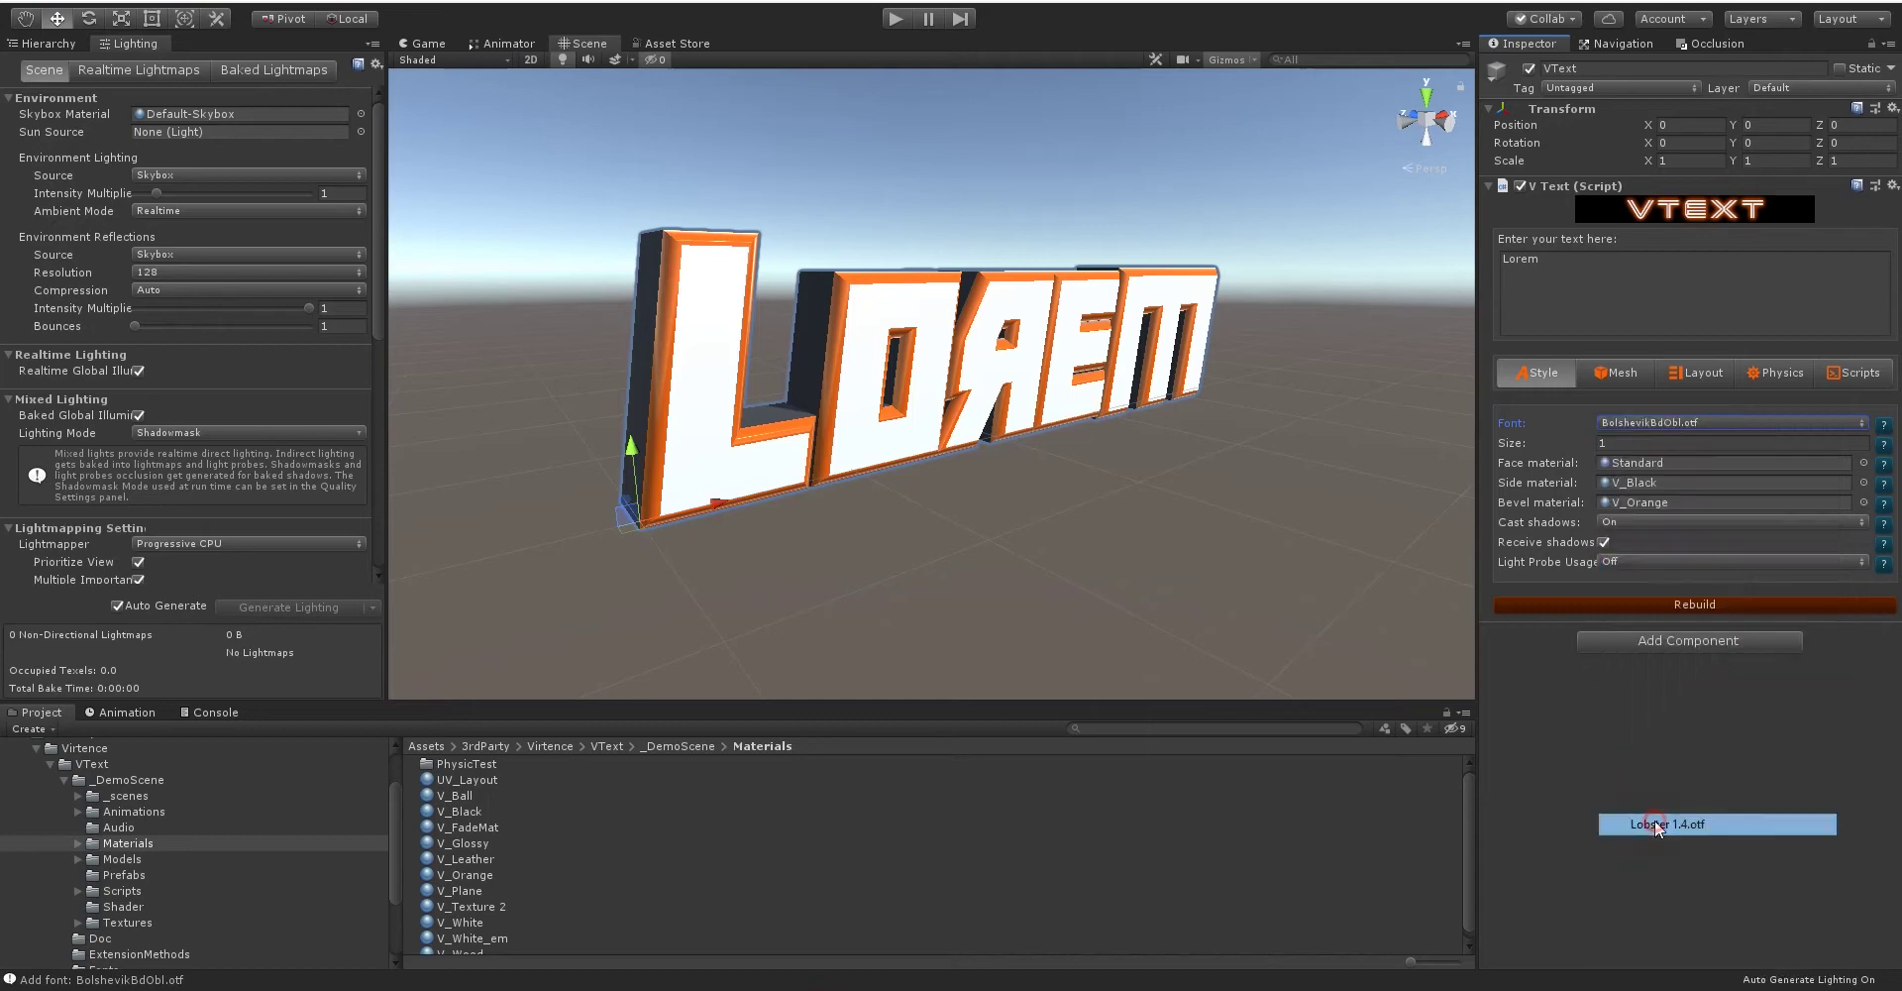
alt+drag(1328, 535, 1262, 458)
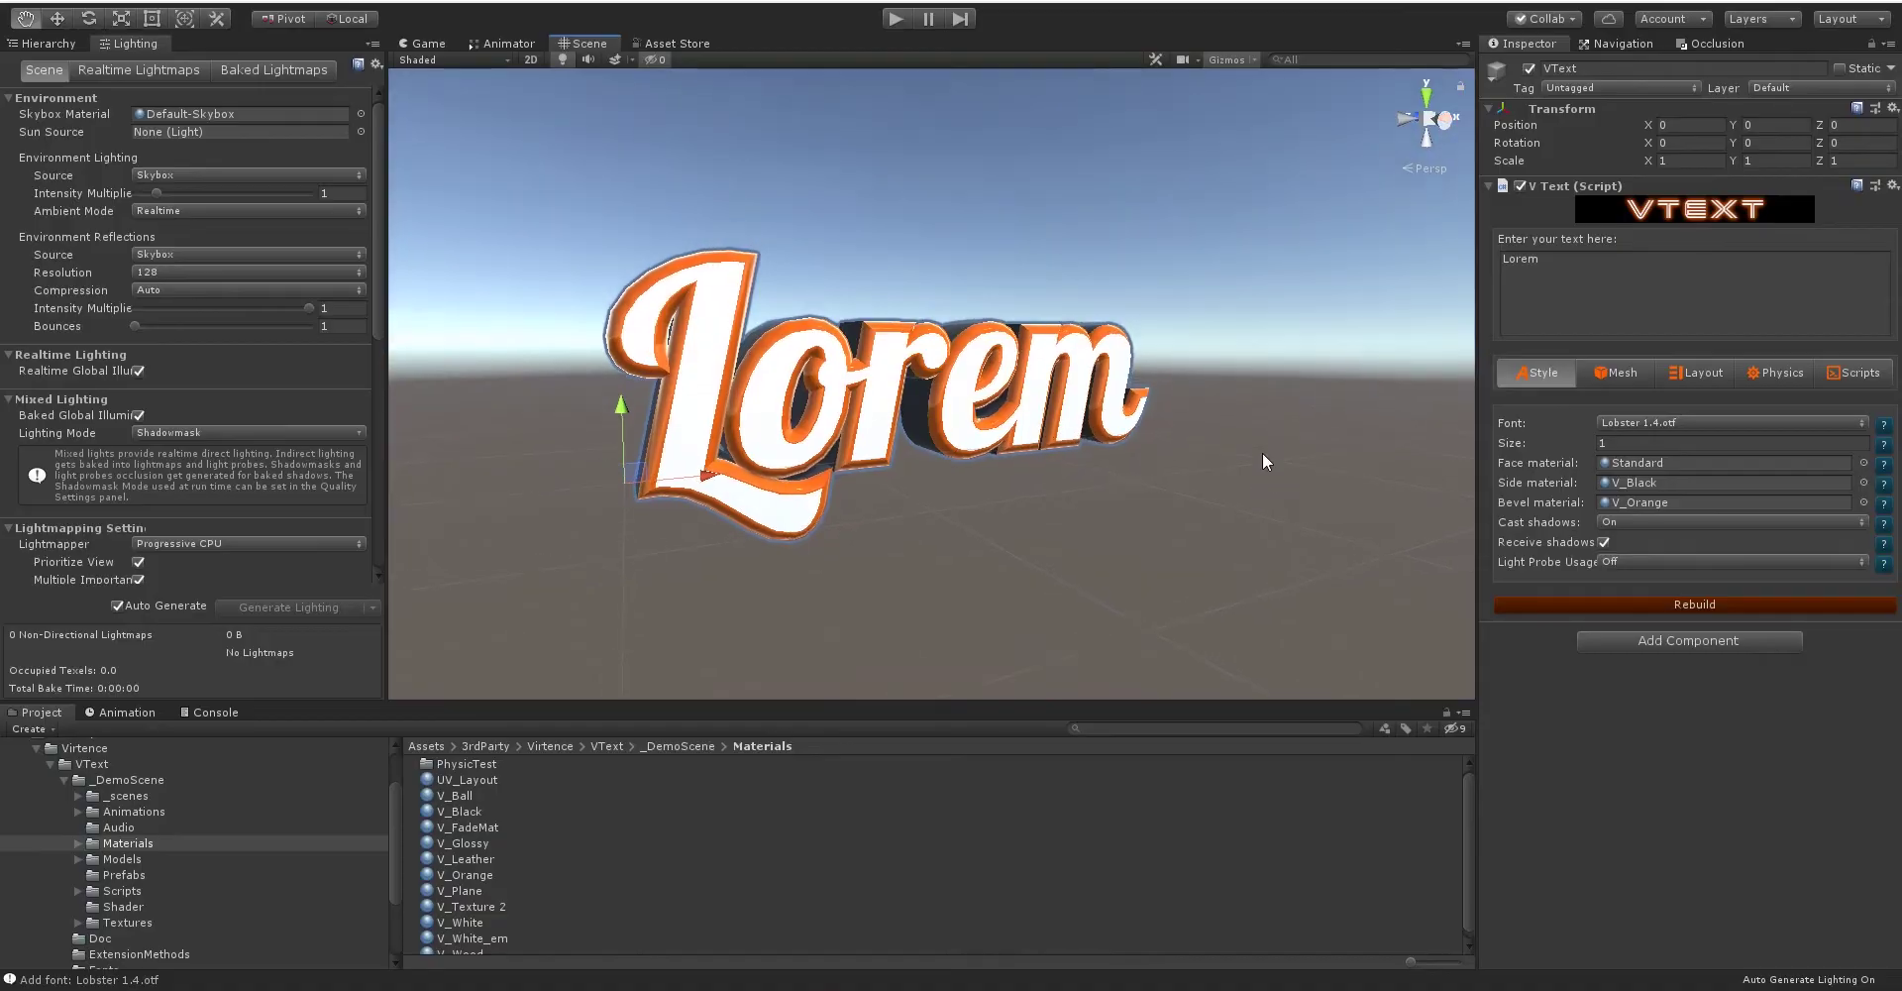
View the text from behind and turn on the Backface option in its mesh settings.
click(1621, 372)
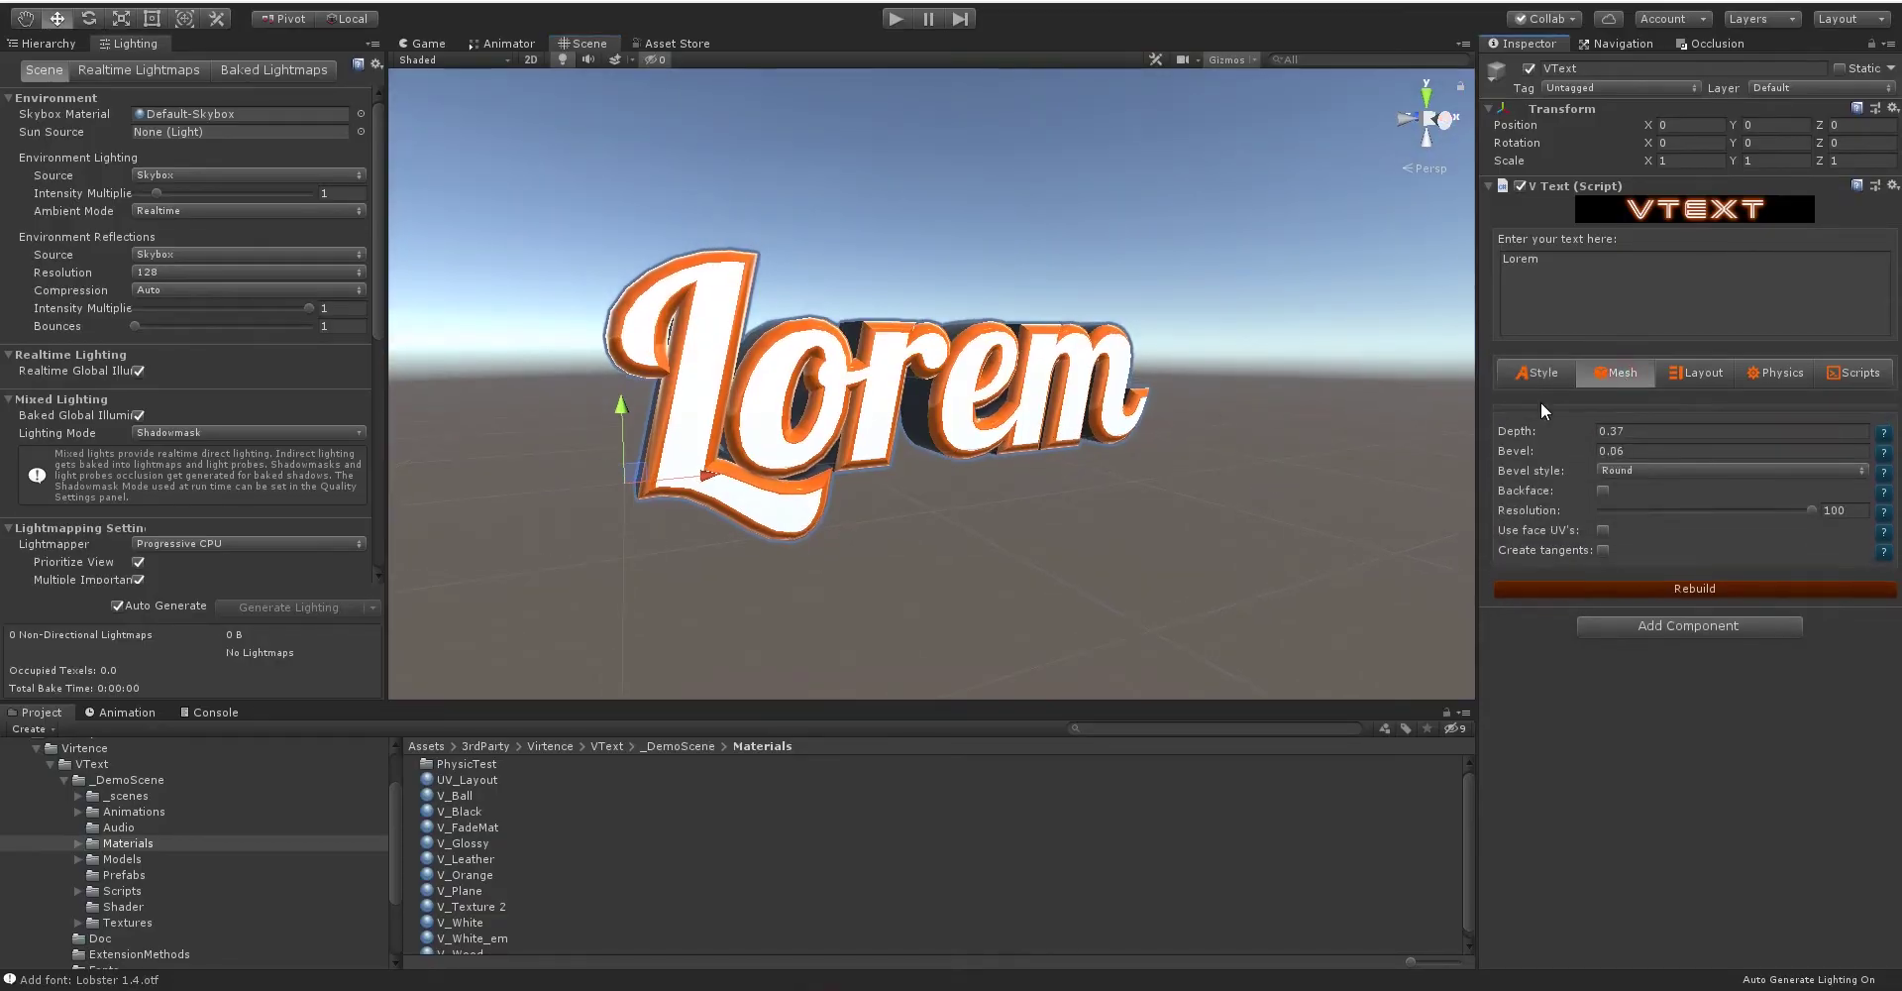
alt+drag(634, 311, 1387, 336)
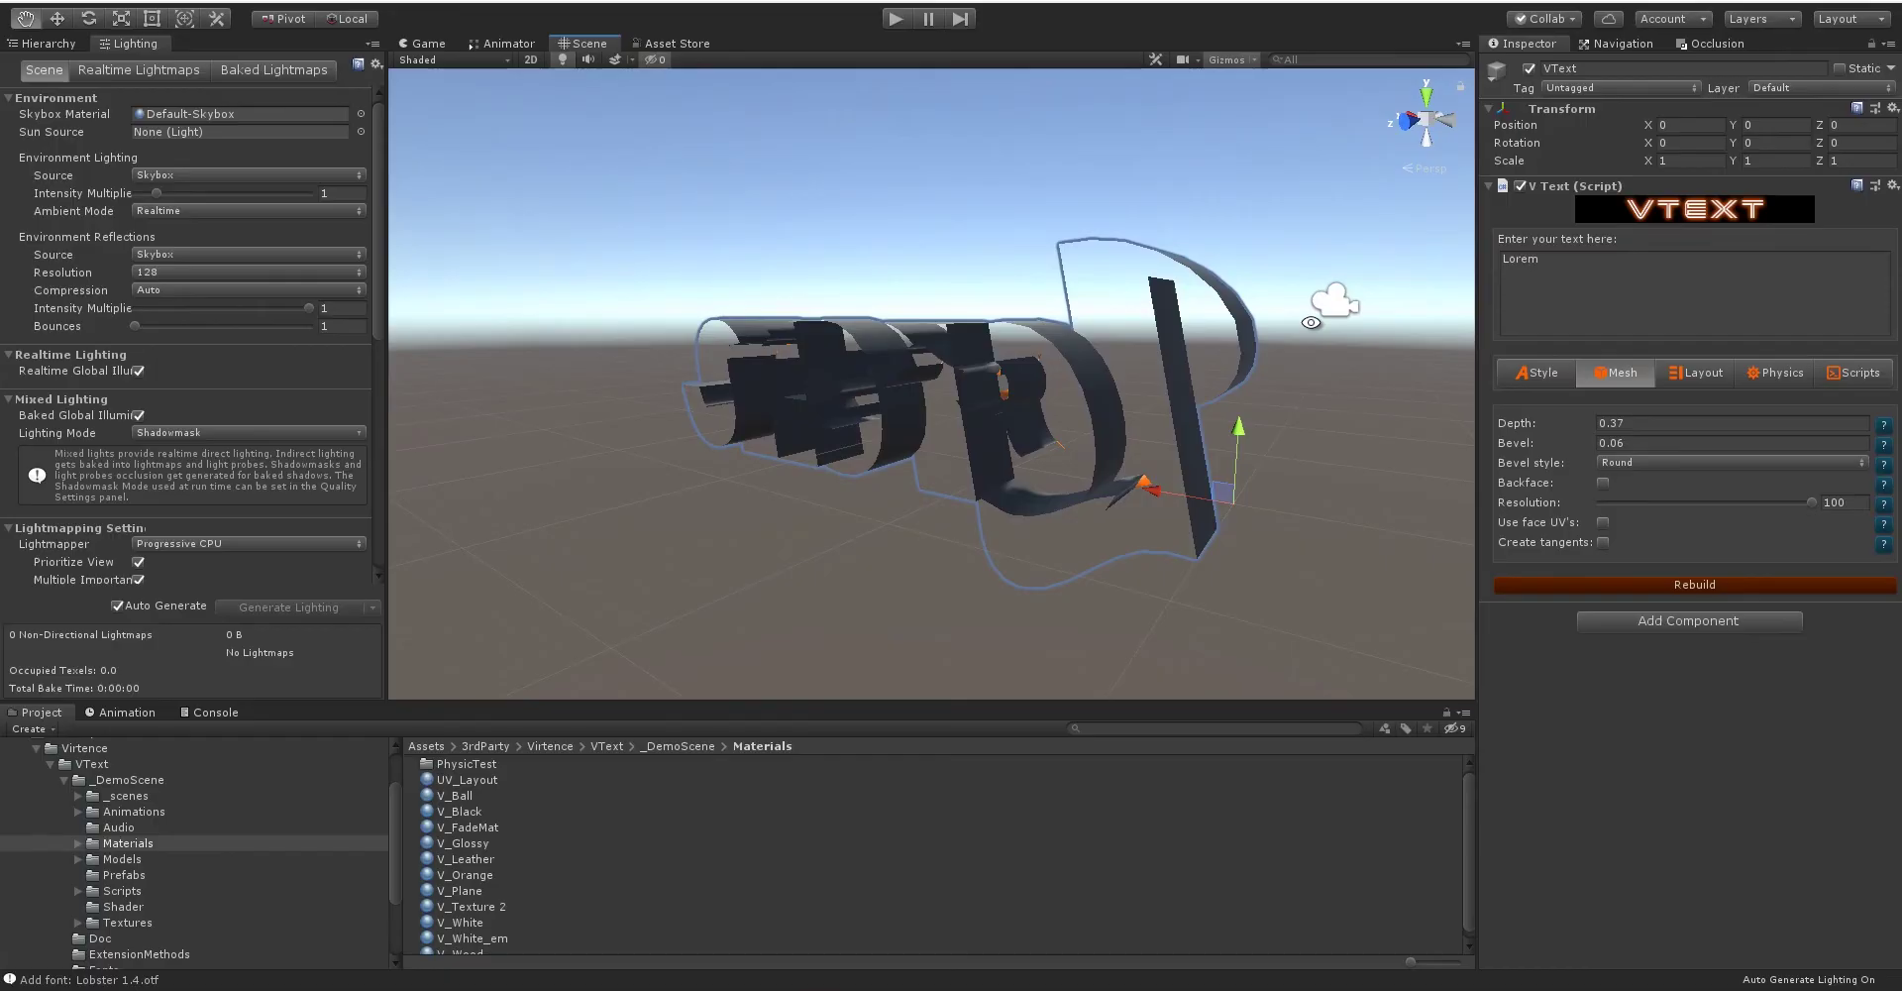
click(1602, 484)
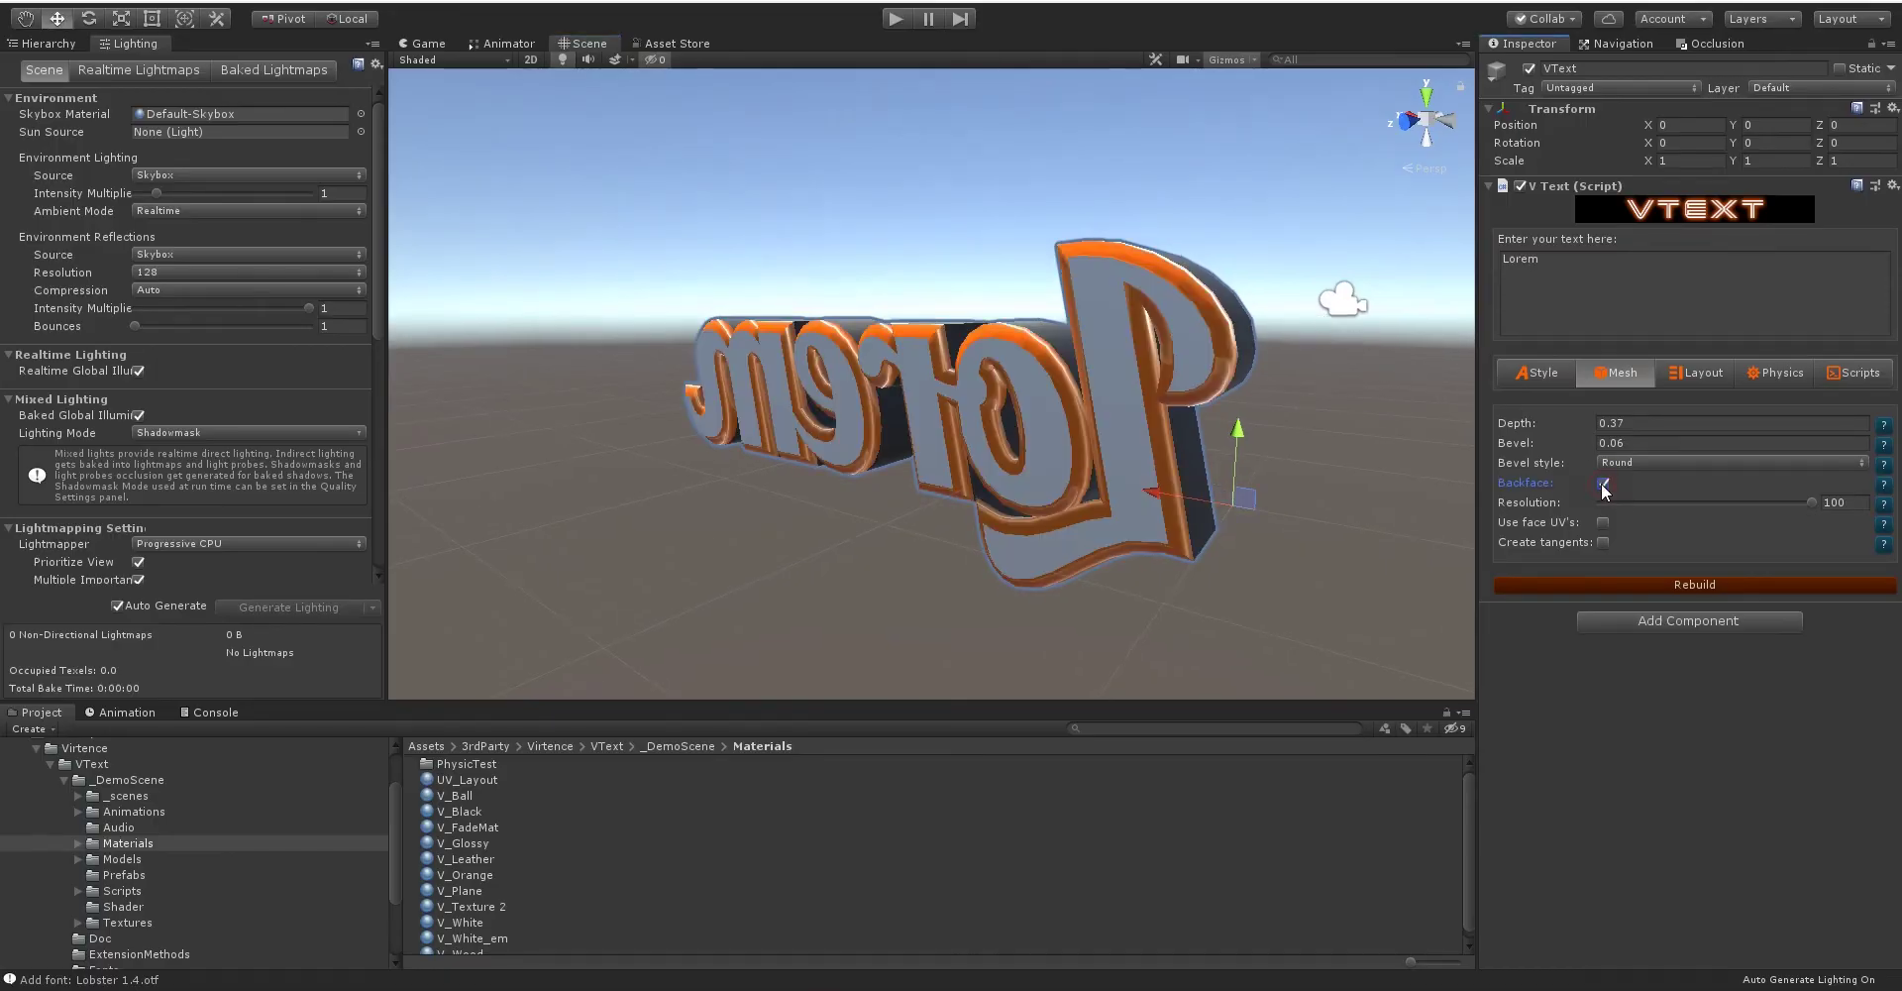
click(1602, 485)
click(1602, 484)
alt+drag(1215, 307, 696, 314)
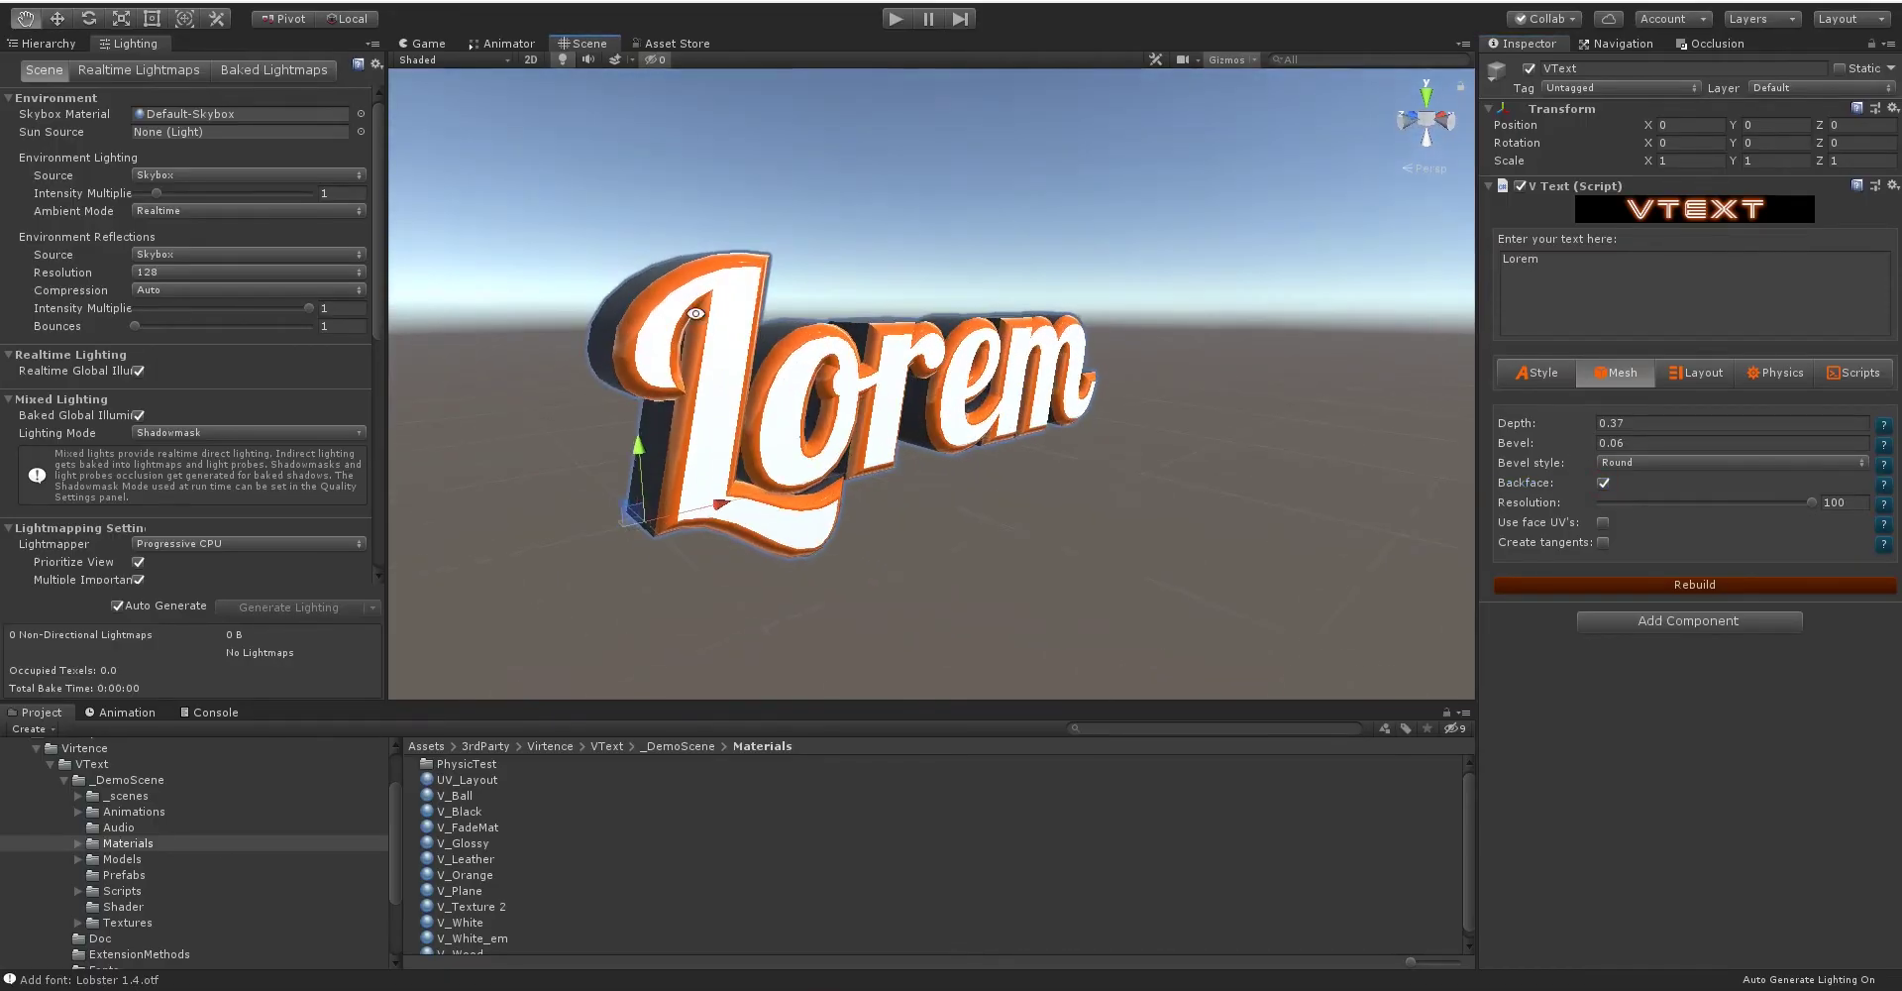
Display the scene in Shaded Wireframe mode and lower the text mesh's resolution to 0.
alt+middle_drag(696, 315, 813, 314)
alt+right_drag(812, 314, 1301, 308)
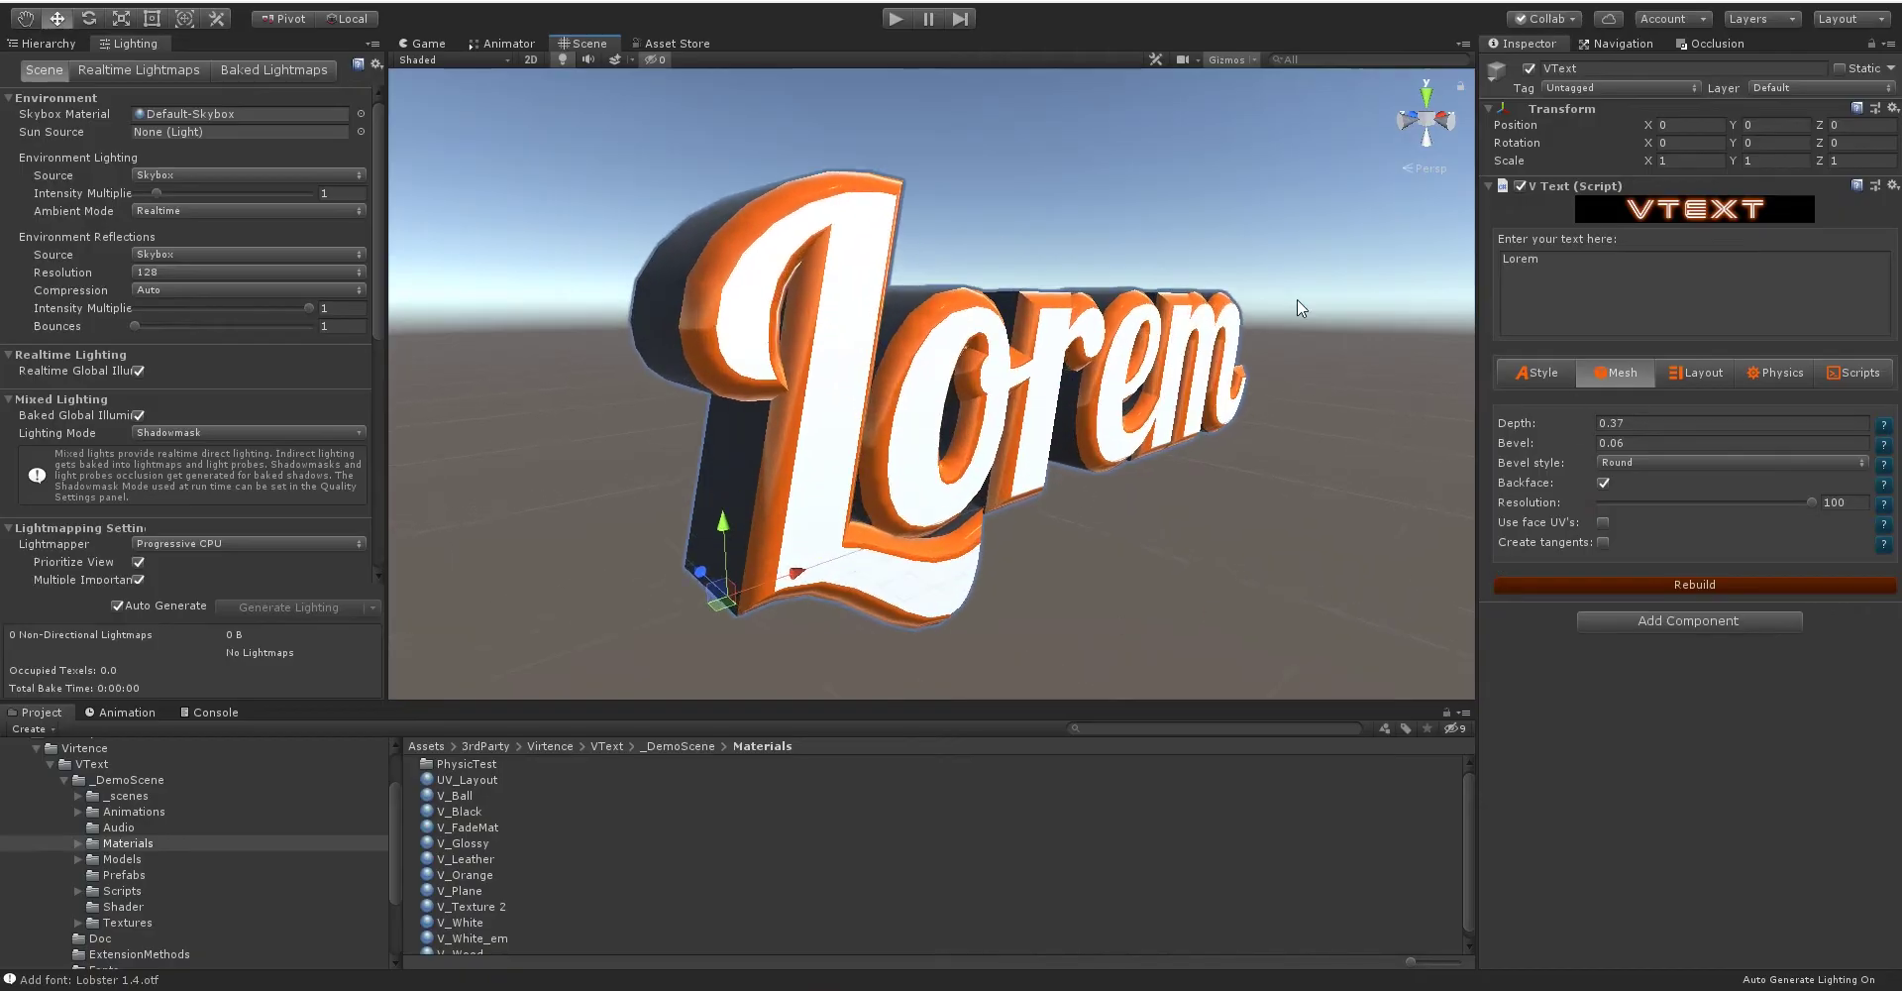
click(454, 53)
click(437, 123)
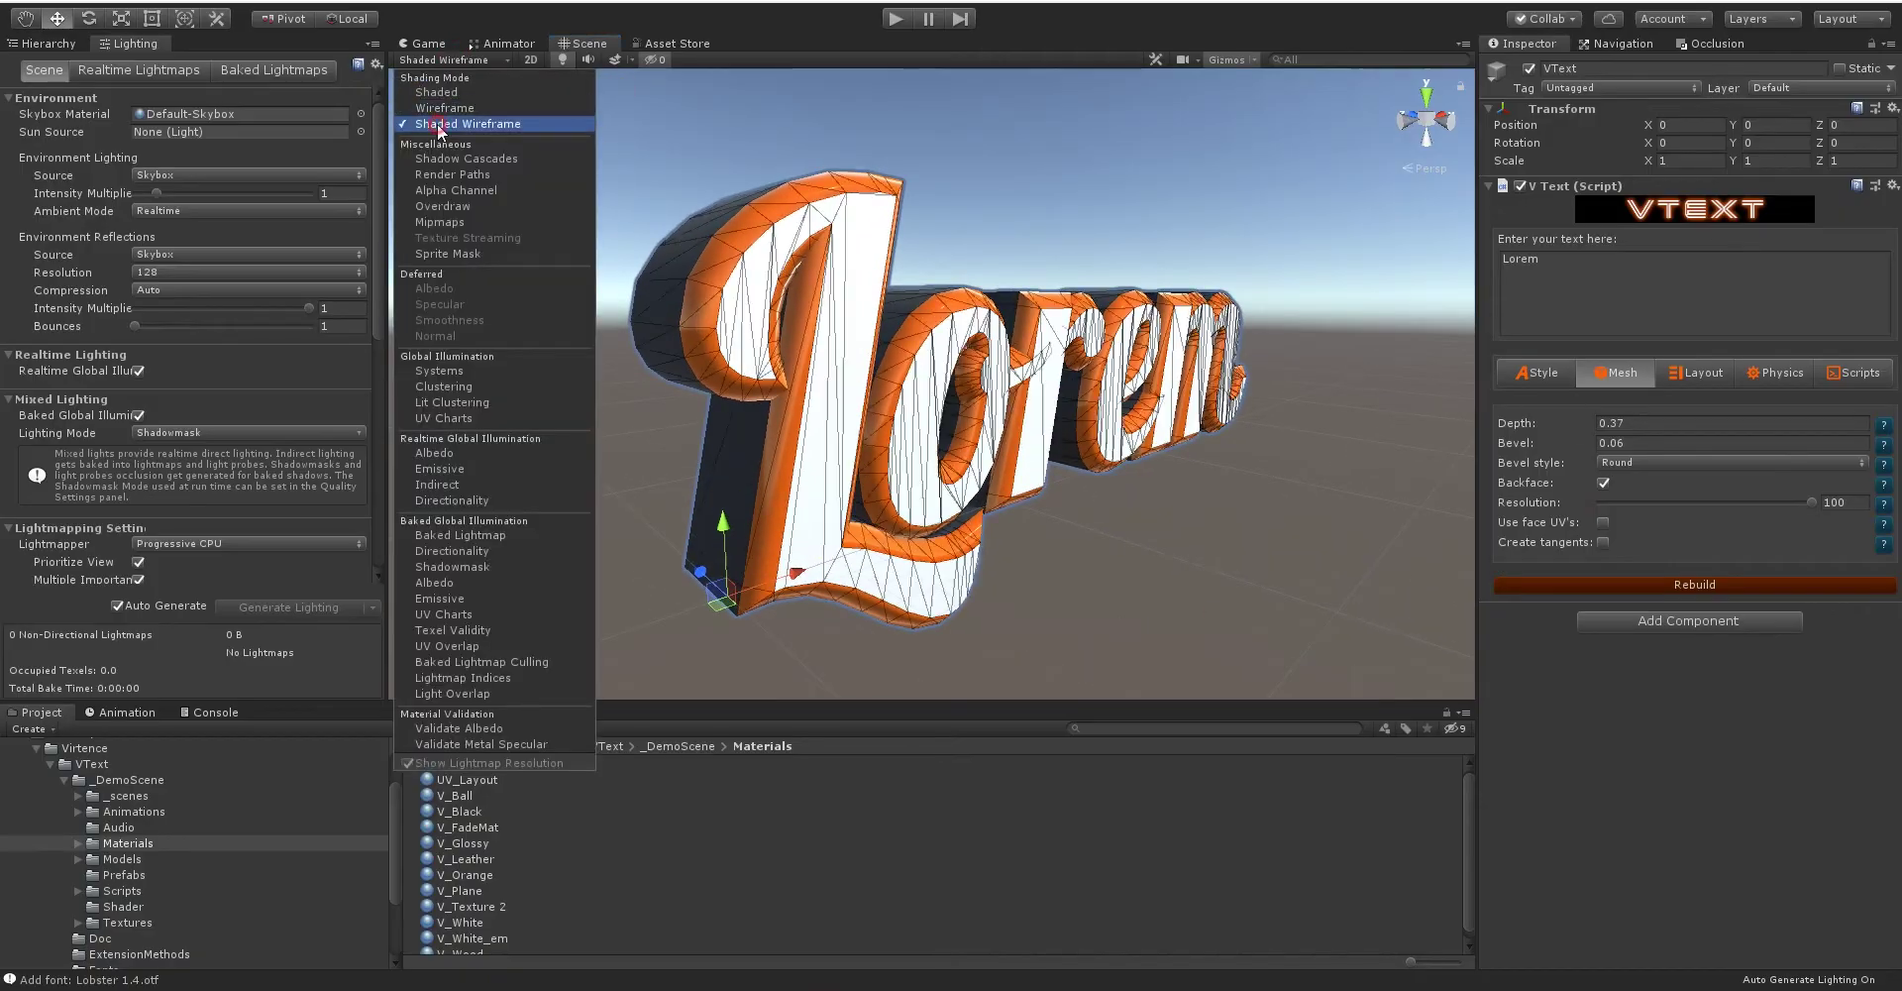
click(1811, 499)
drag(1809, 501, 1548, 526)
alt+drag(1245, 394, 1022, 169)
Switch the scene view back to Shaded display mode.
click(466, 62)
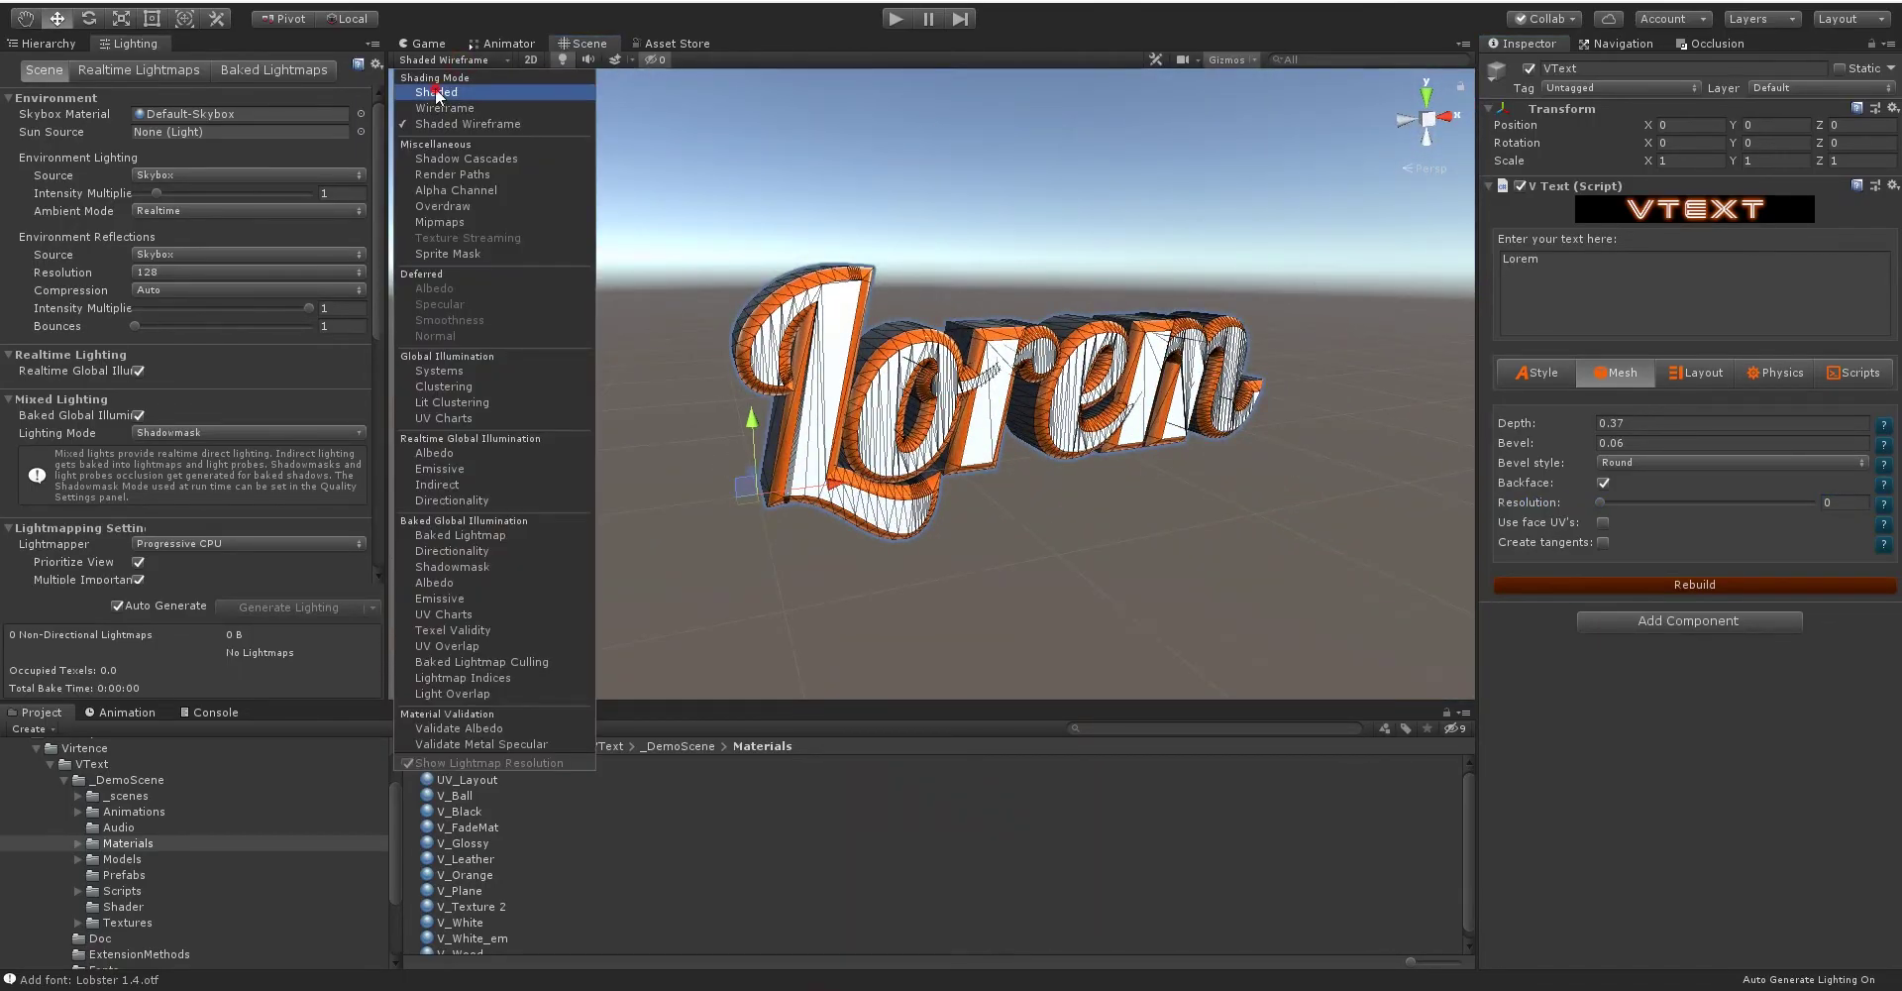
click(441, 95)
scroll(1345, 304, up, 2)
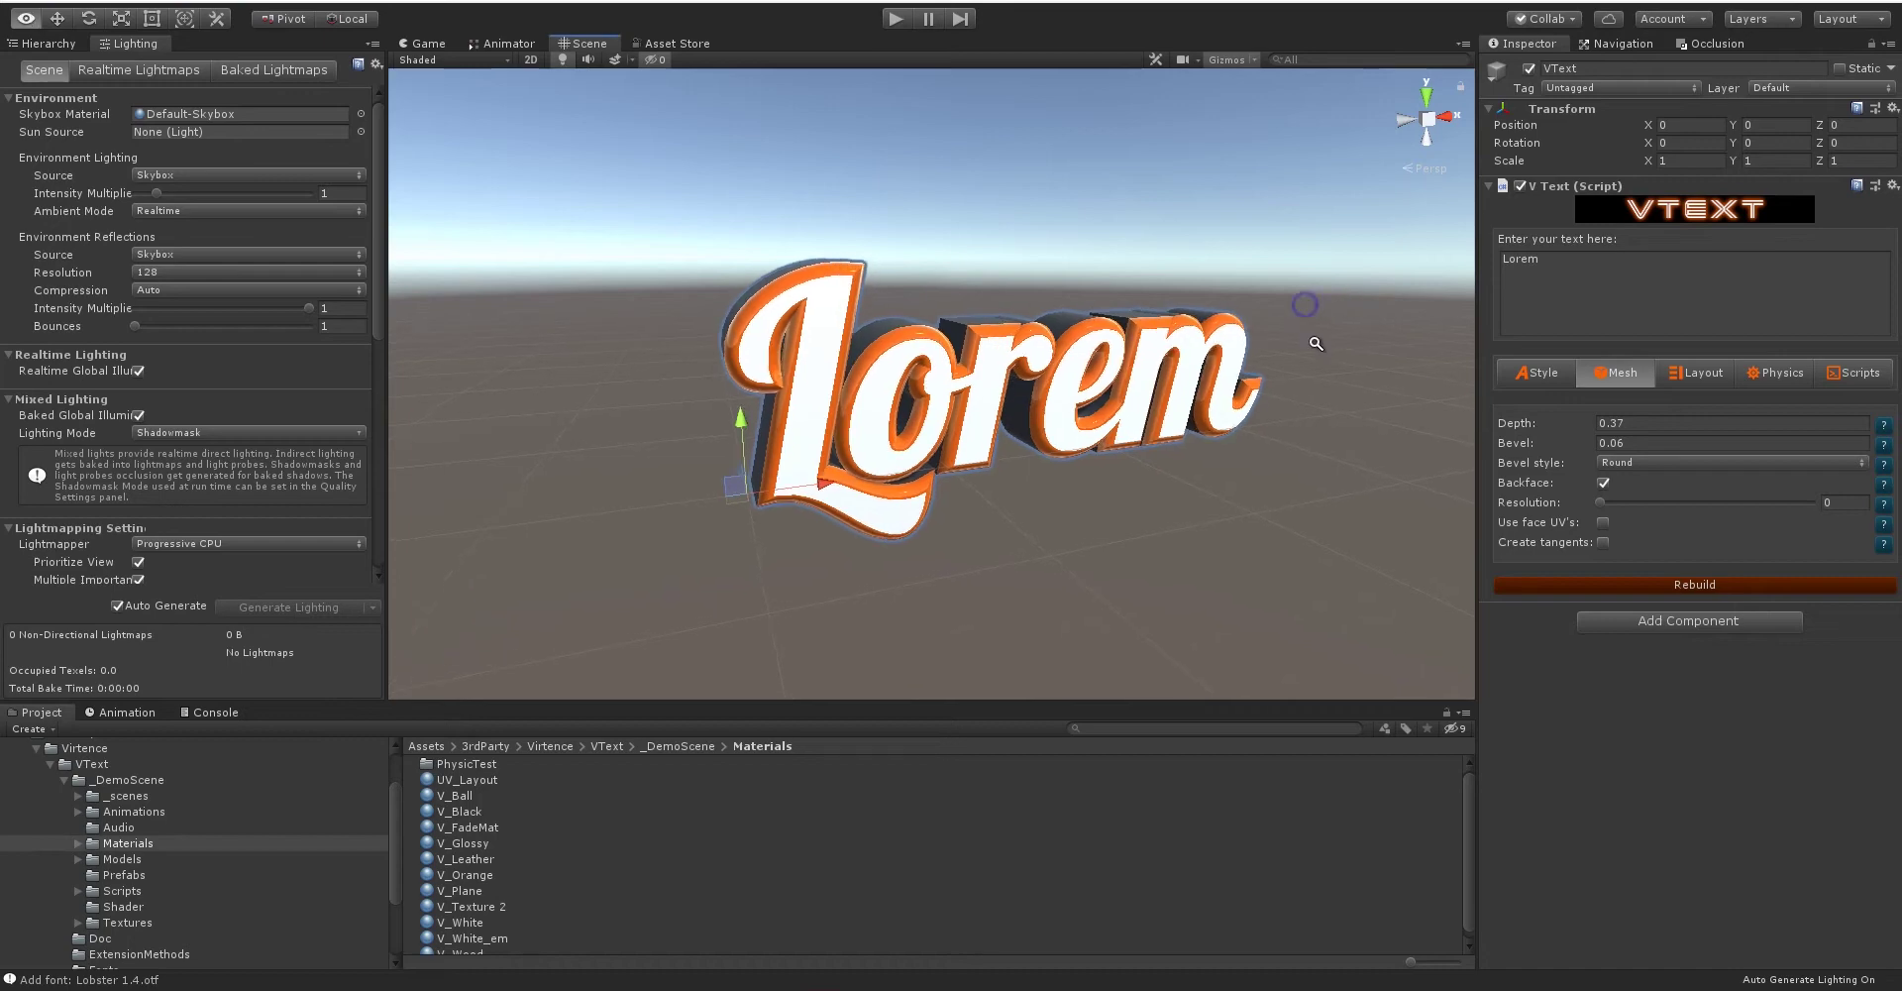
Try the Flat and Chiseled bevel styles on the text and inspect it from different angles.
click(1617, 462)
click(1639, 505)
alt+drag(1367, 416, 1273, 204)
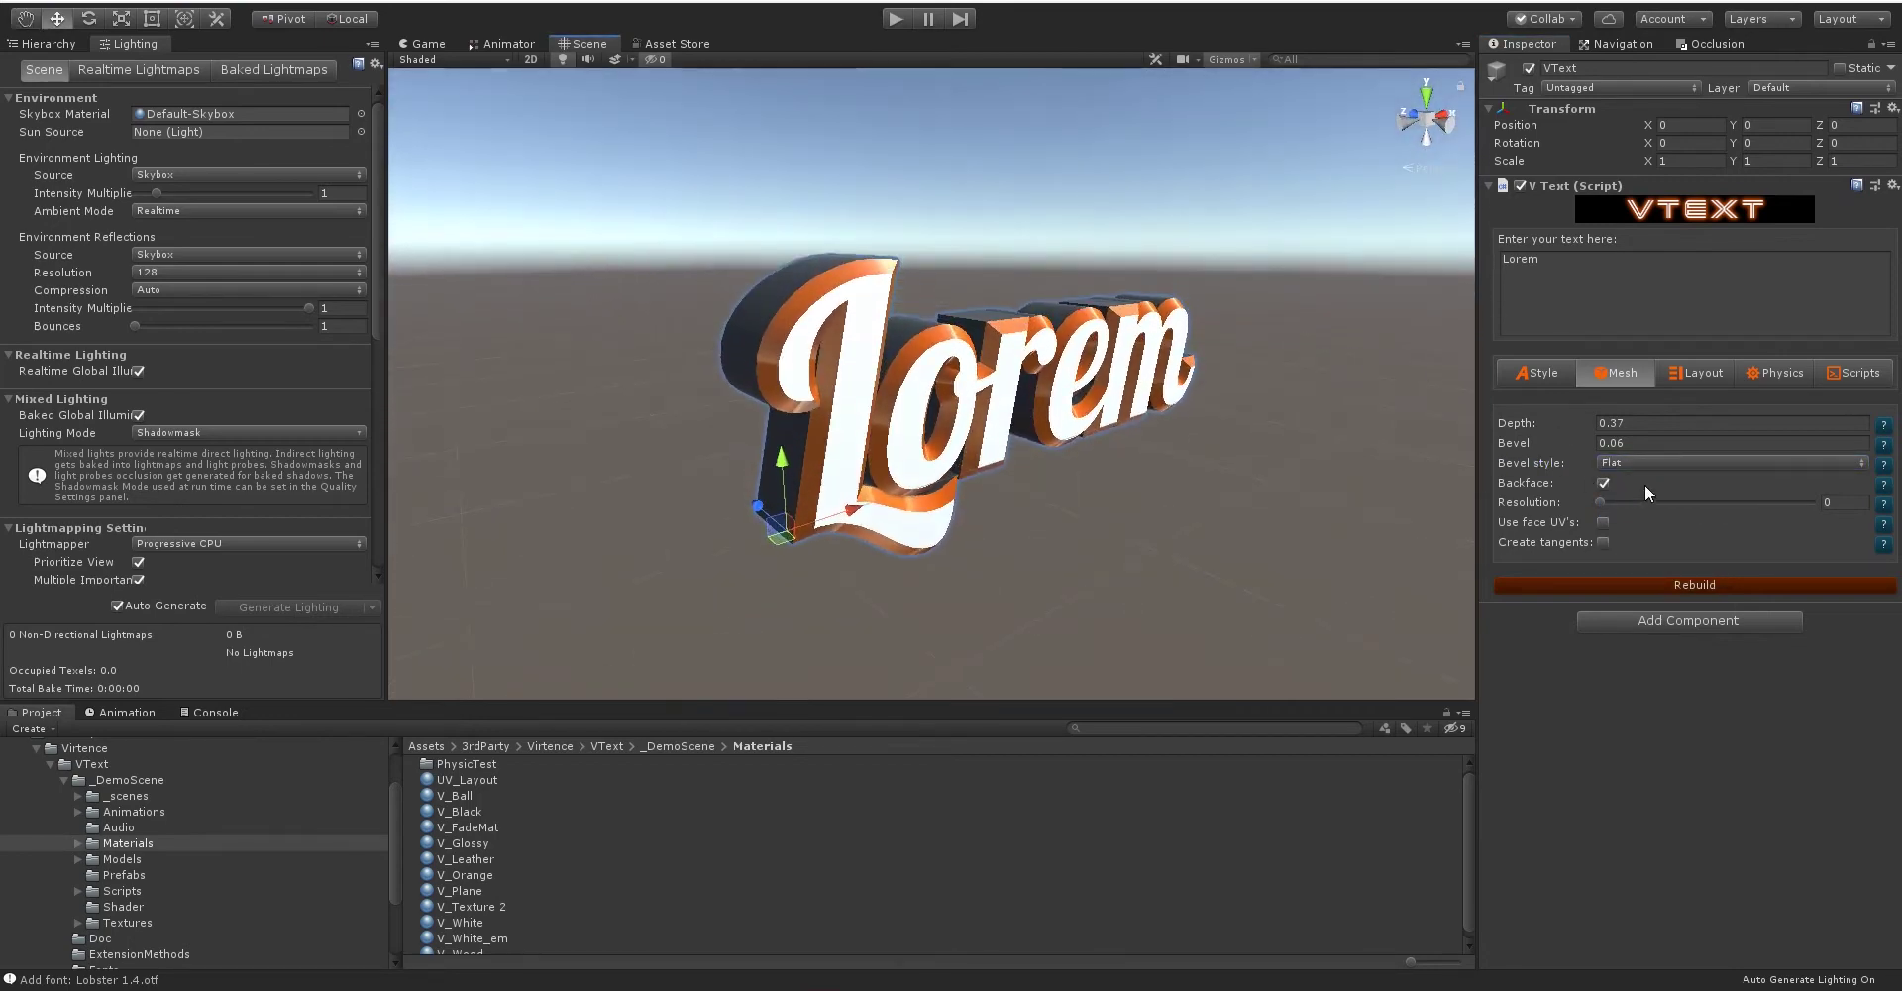
click(1645, 461)
click(1637, 530)
drag(1359, 387, 1254, 333)
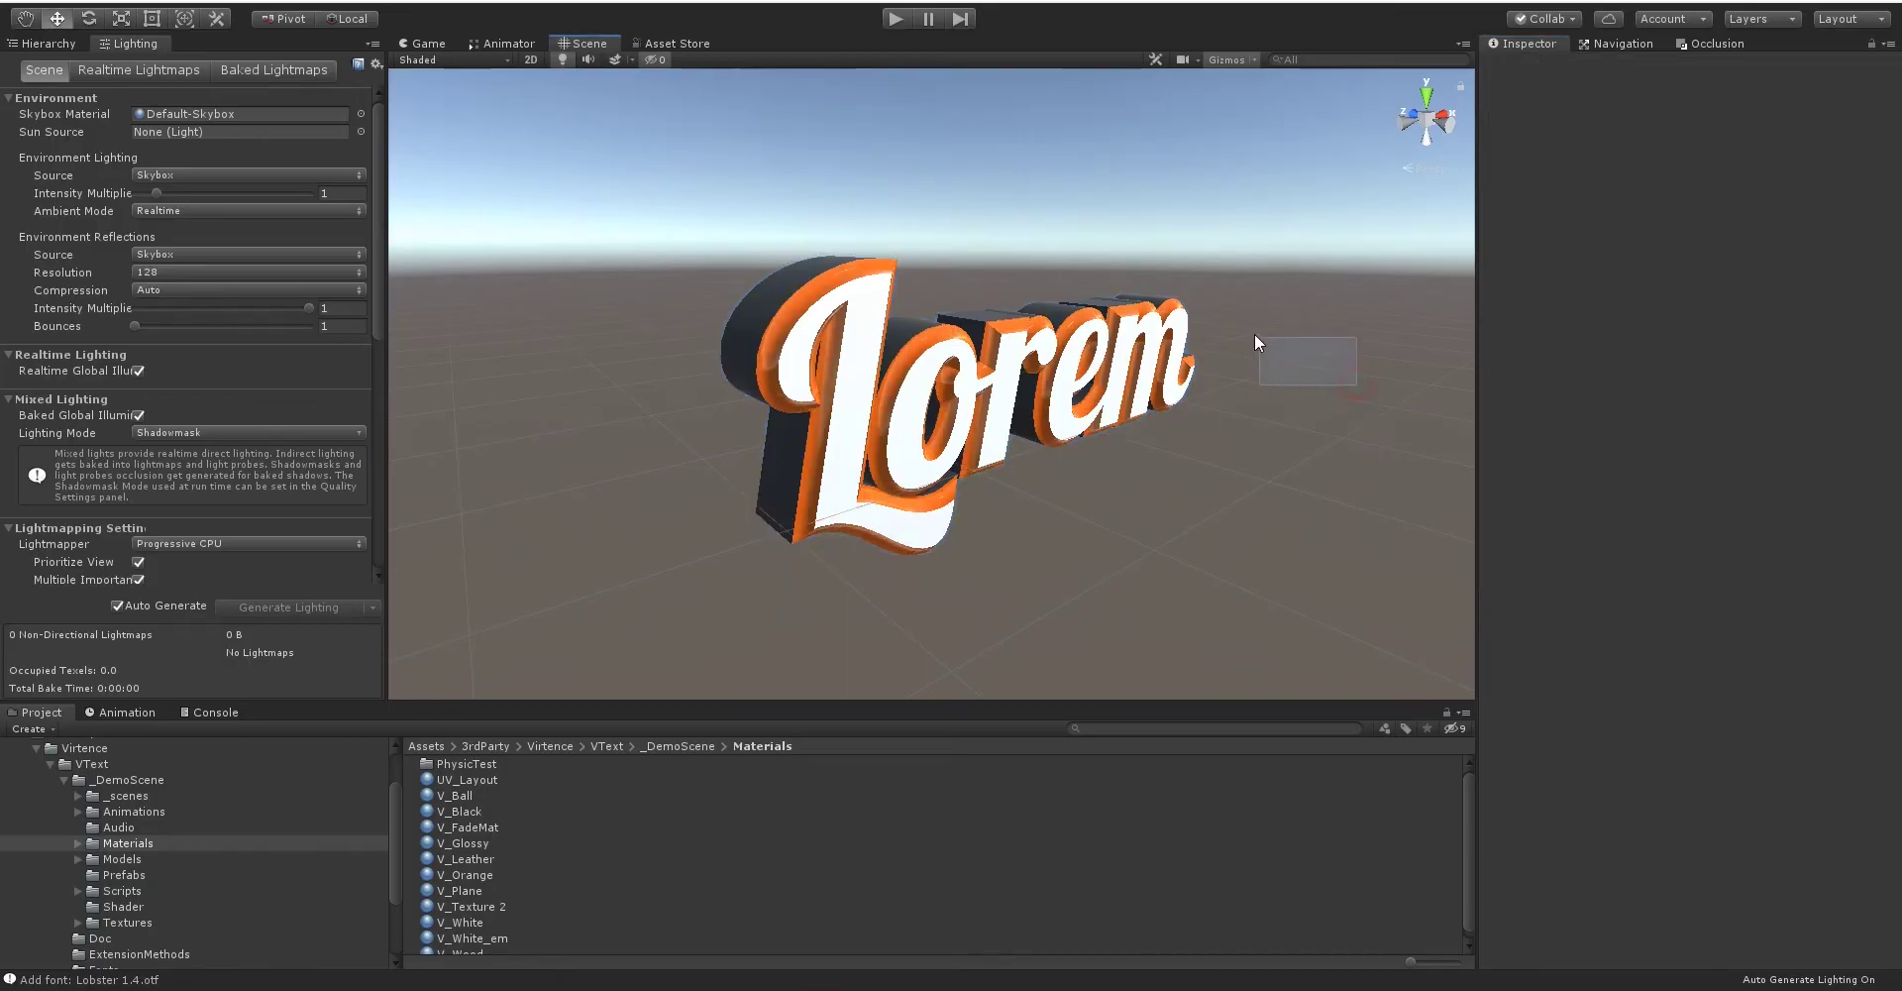
alt+drag(1199, 396, 555, 218)
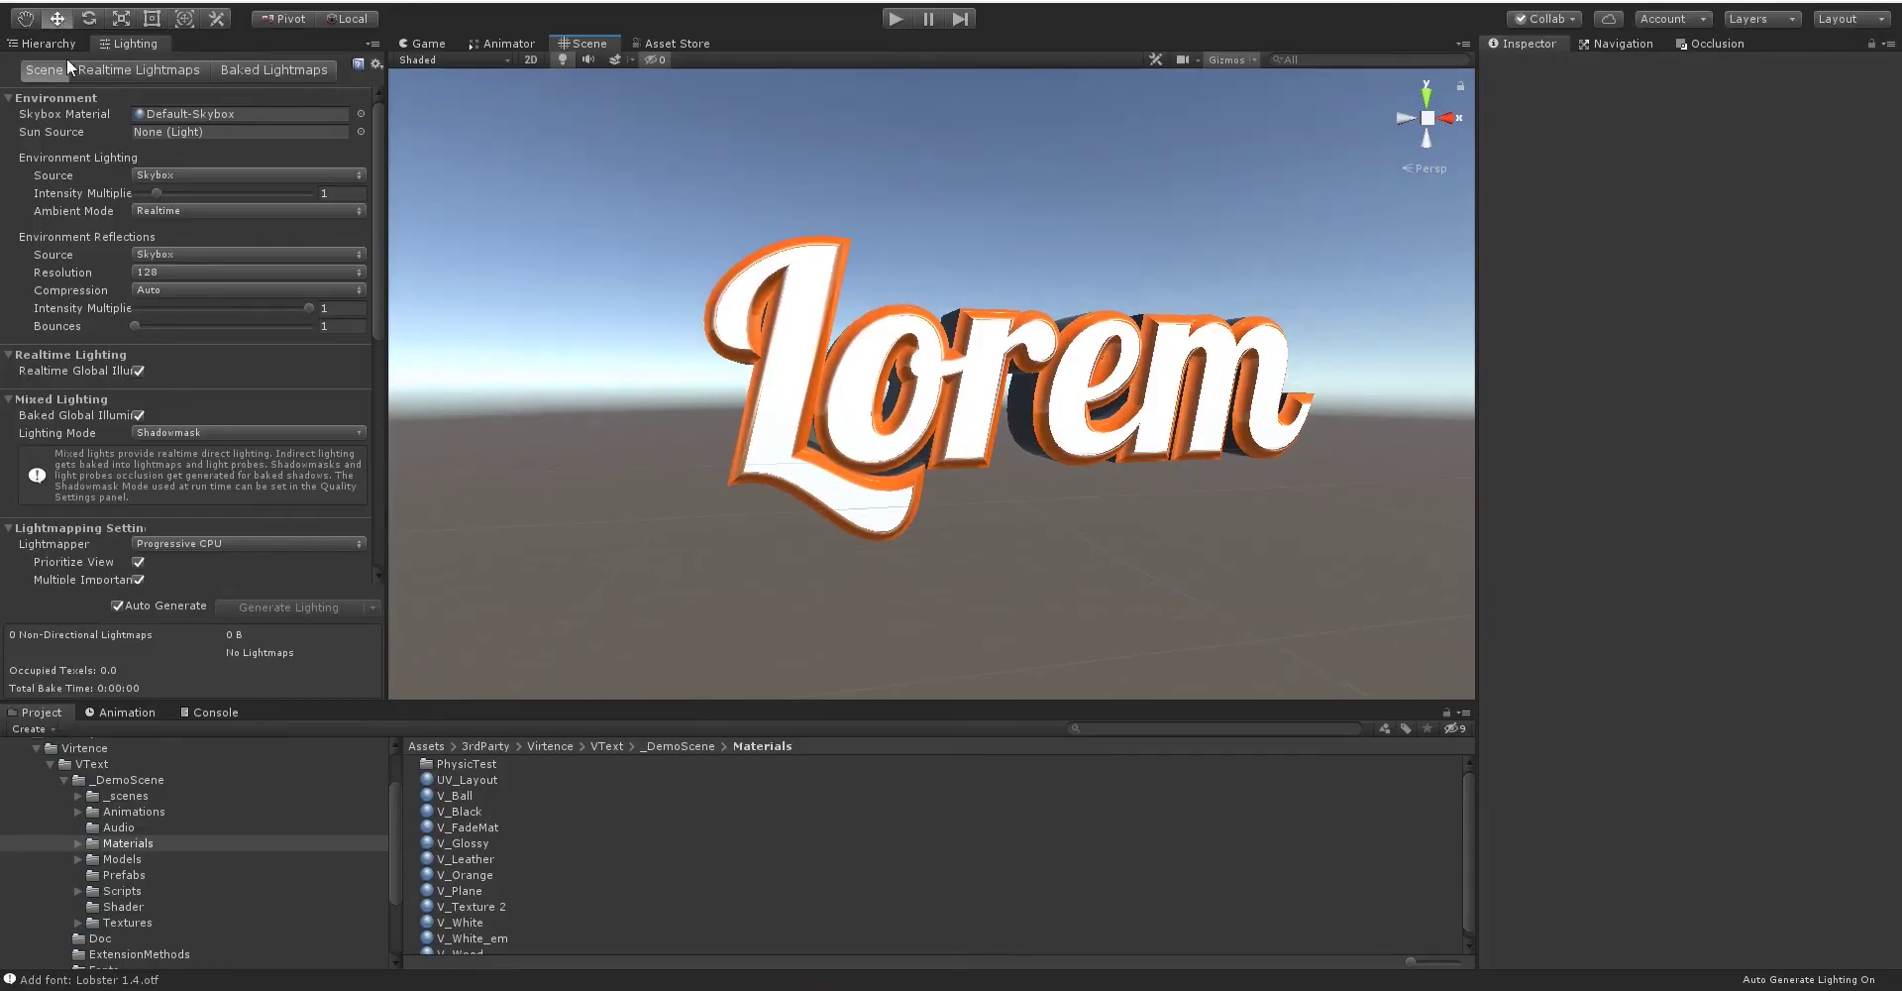
Reselect the VText object in the scene hierarchy and try the Step bevel style in its mesh settings.
click(45, 43)
click(62, 123)
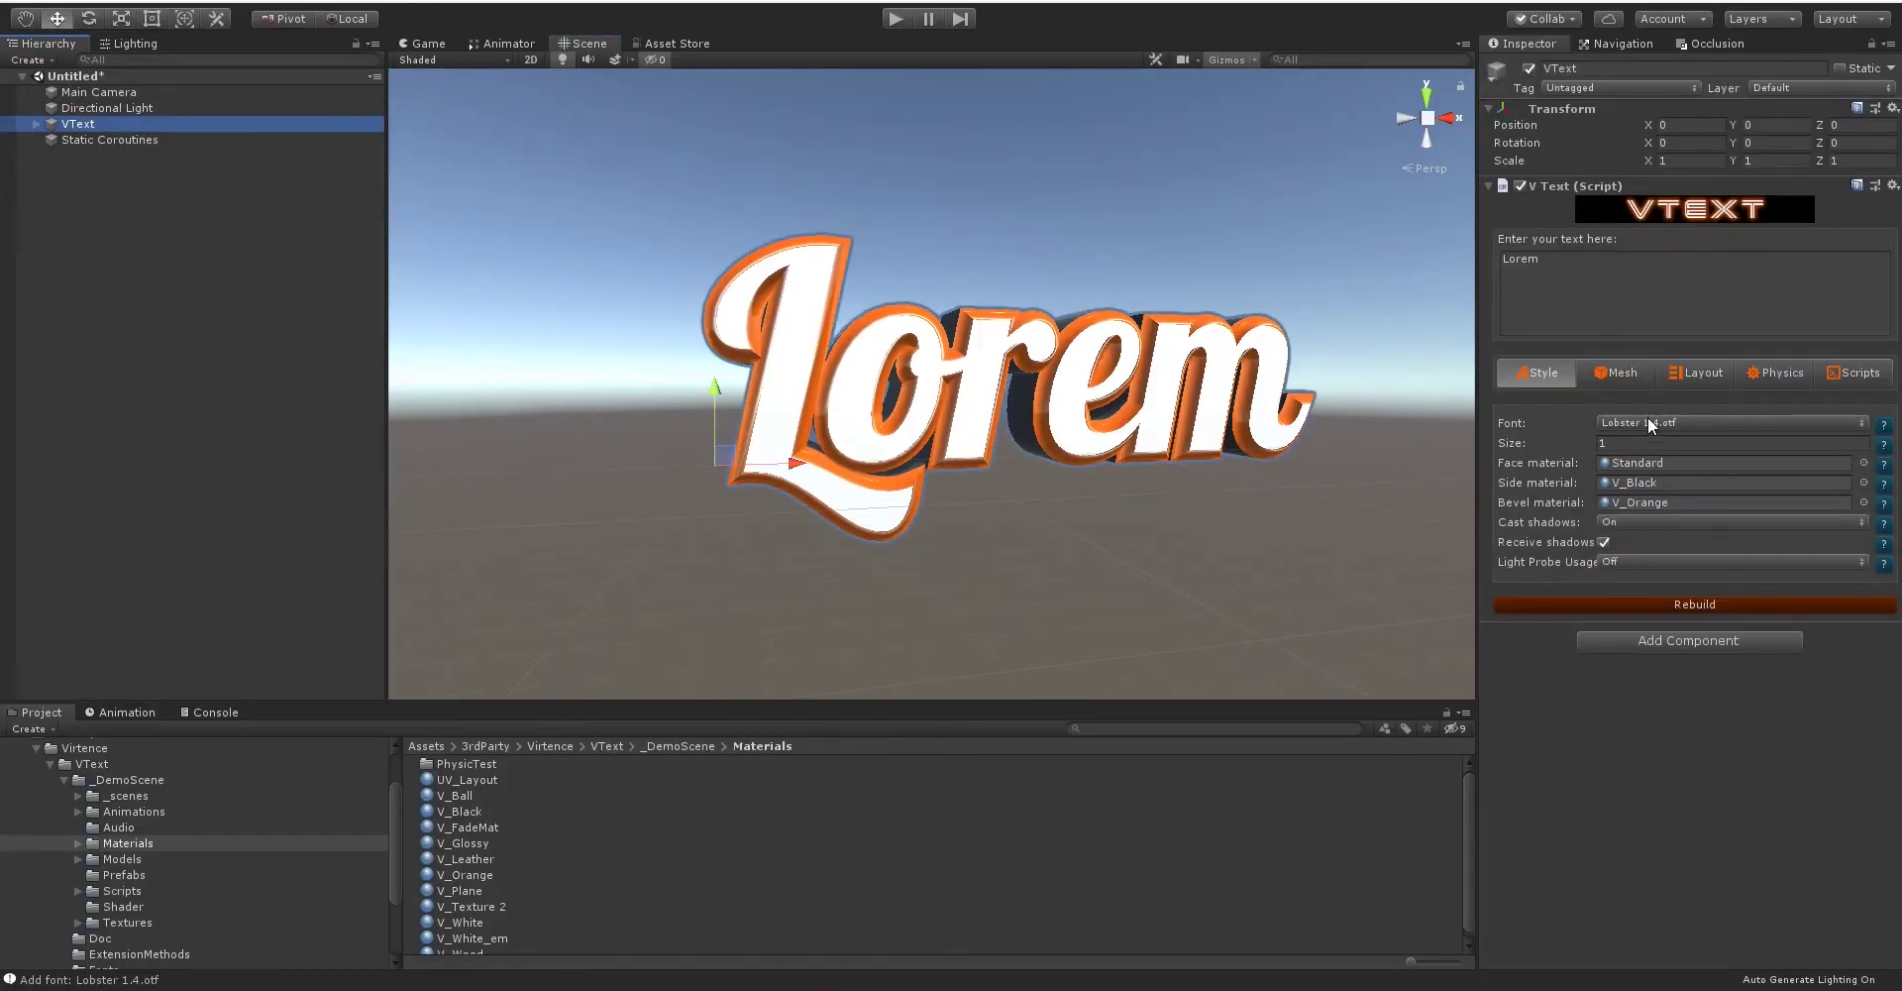
click(1619, 373)
click(1645, 462)
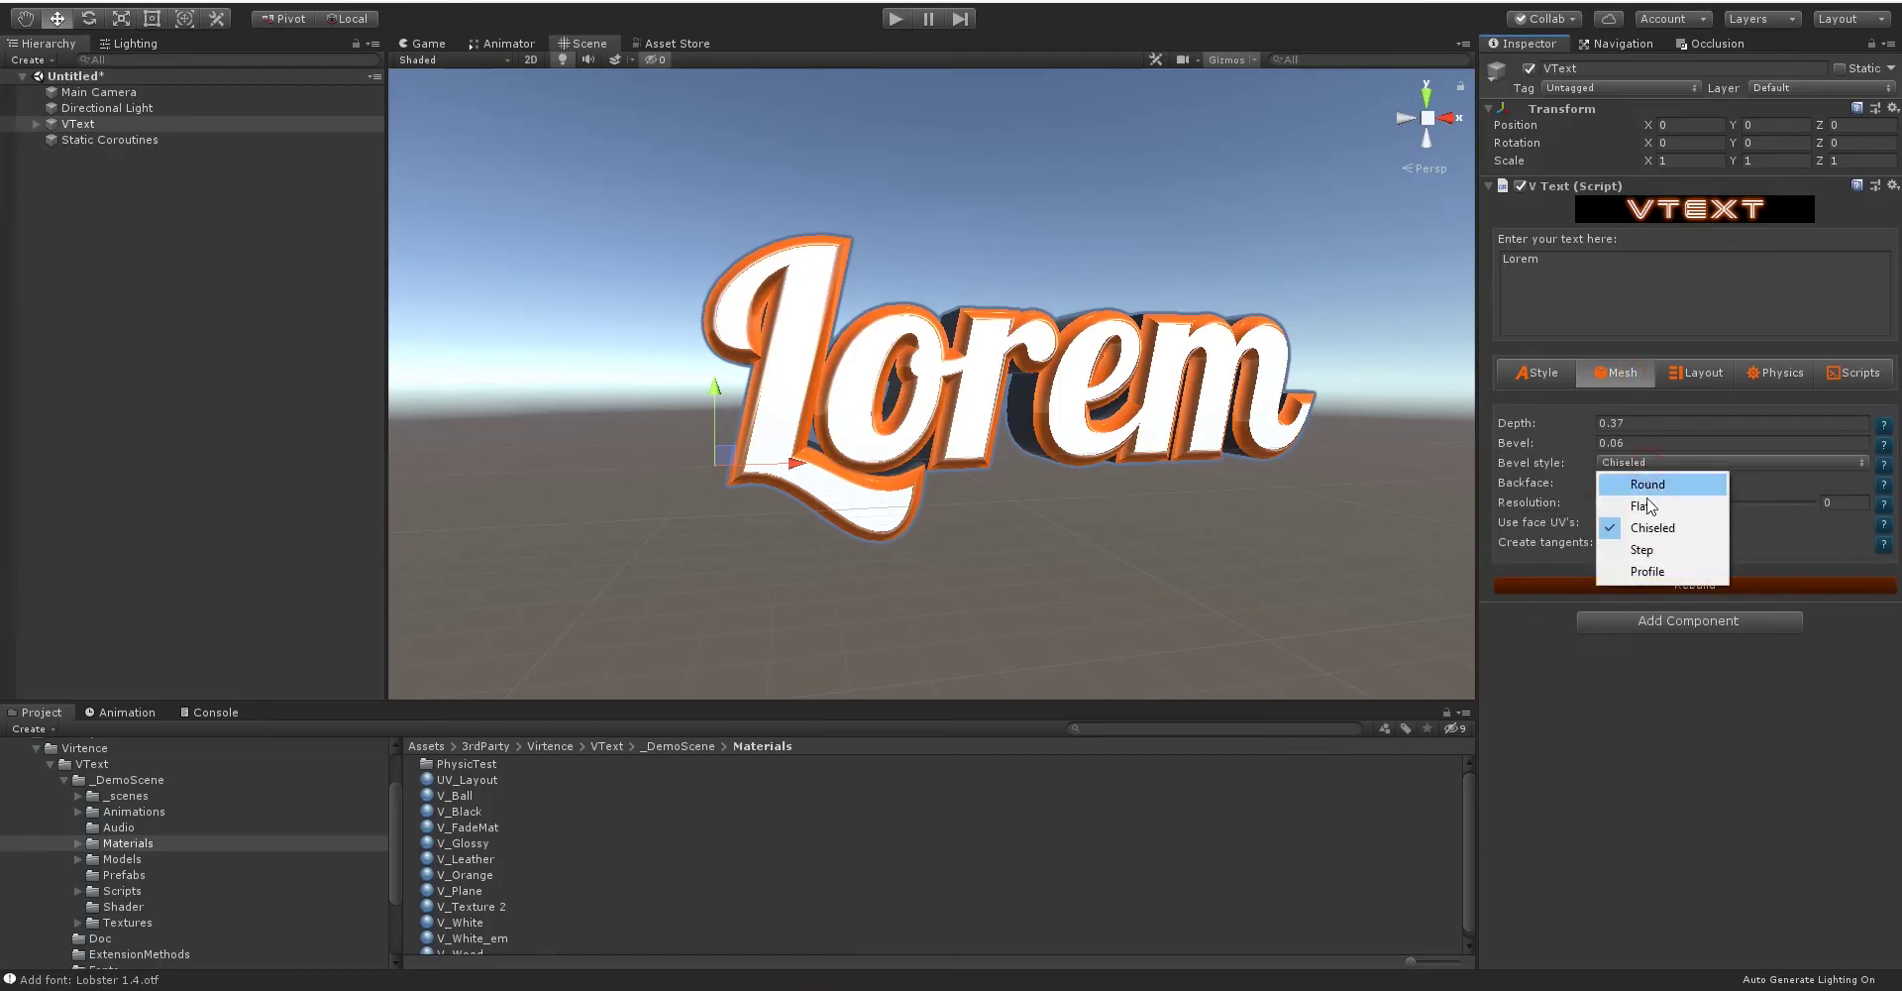
click(1645, 550)
alt+drag(1084, 418, 1122, 479)
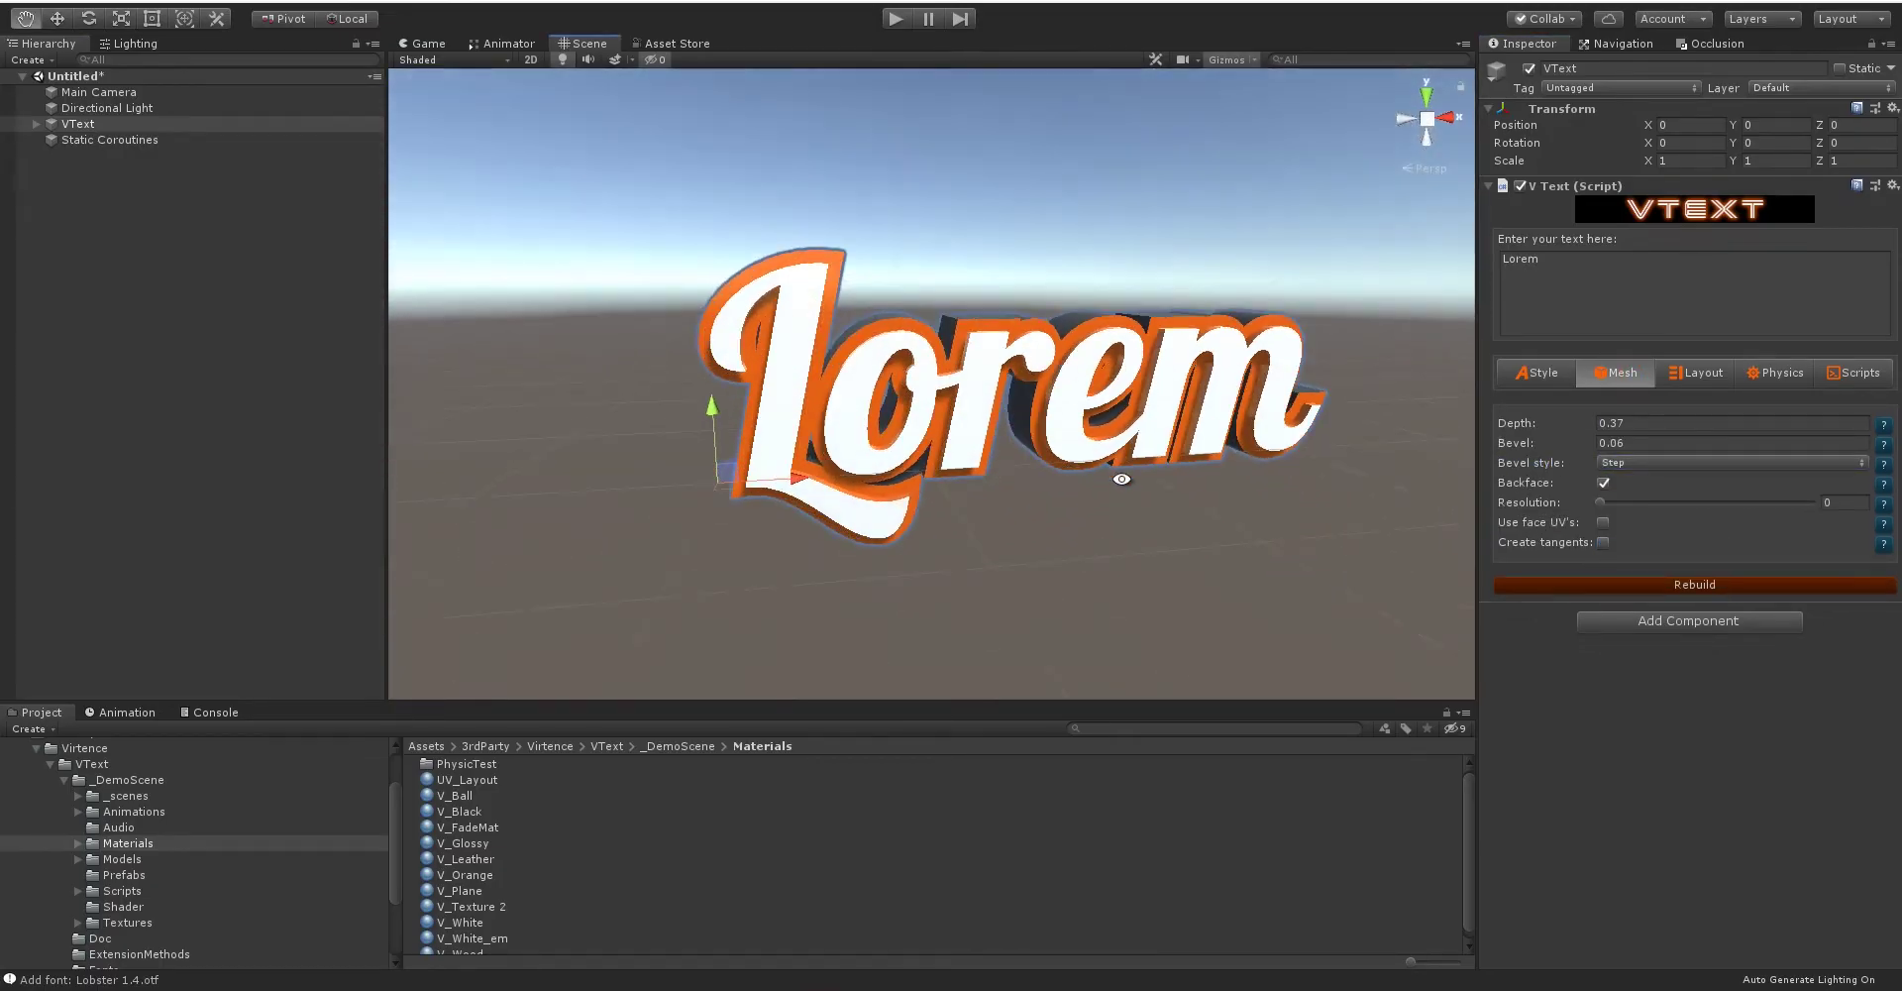
Try the Profile bevel style with the bell-shaped preset as its bevel profile curve.
click(1621, 459)
click(1632, 573)
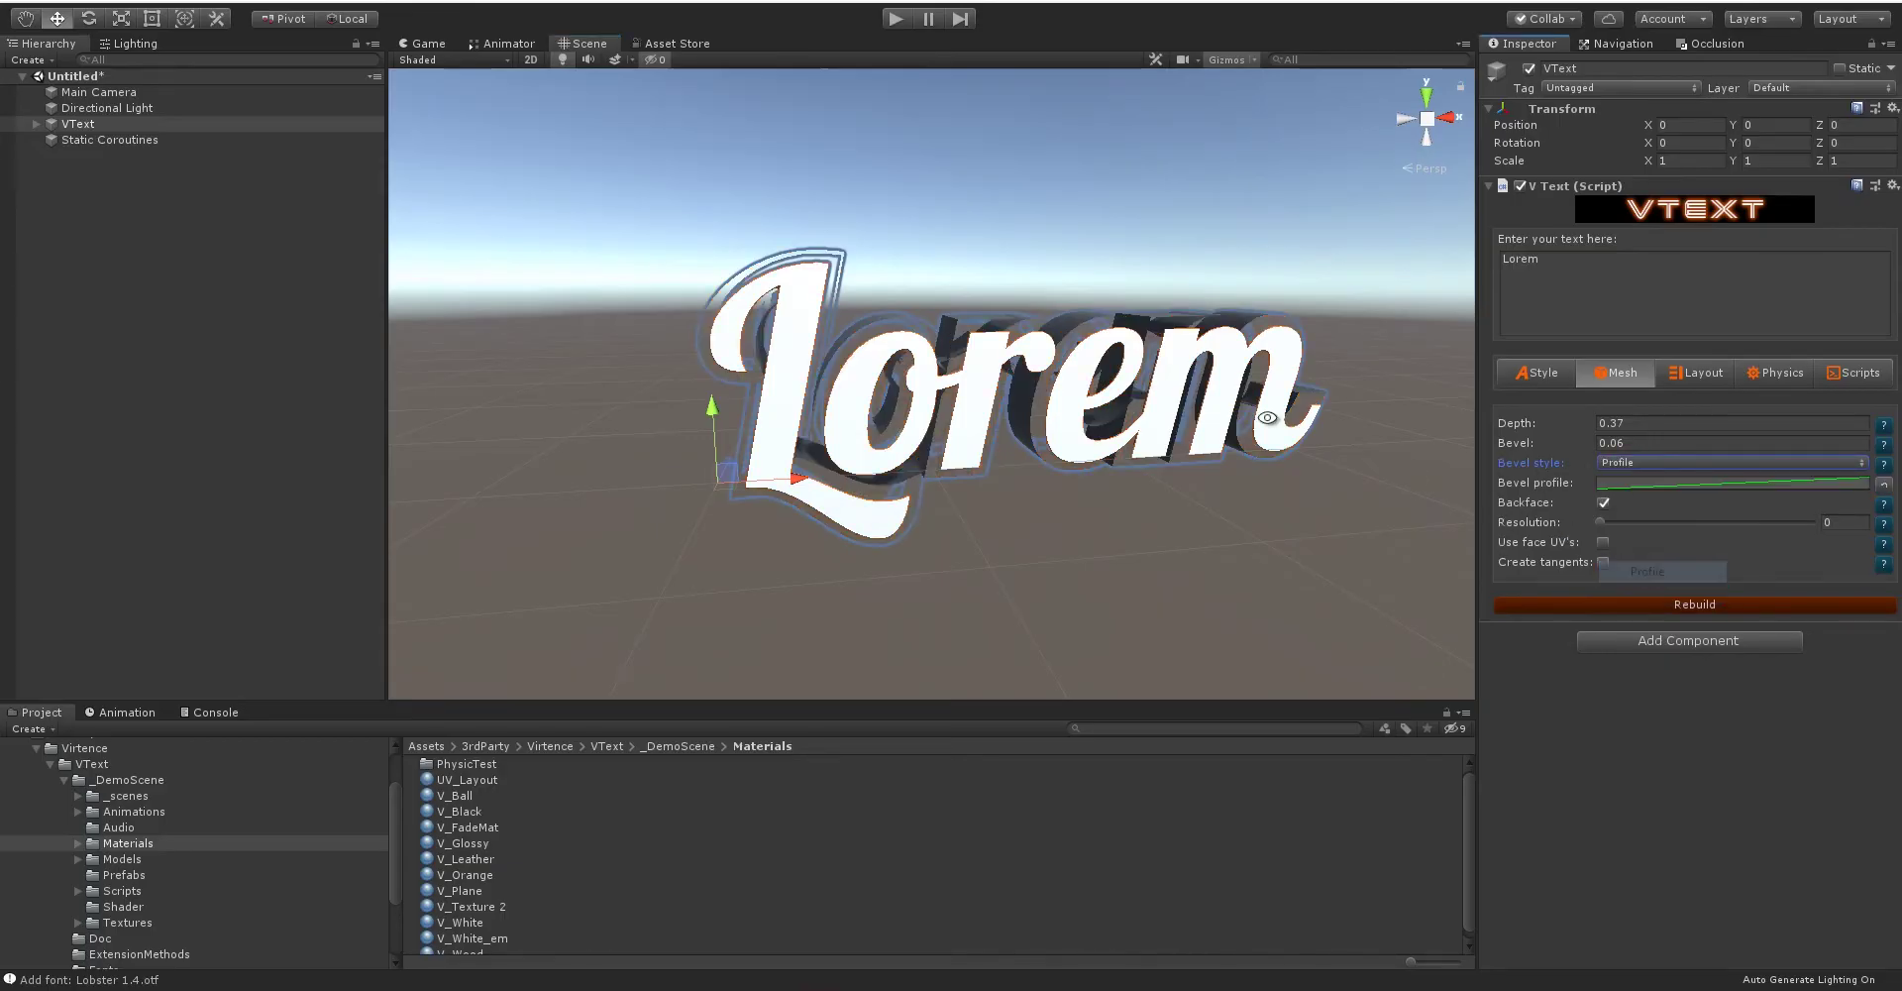
click(1681, 486)
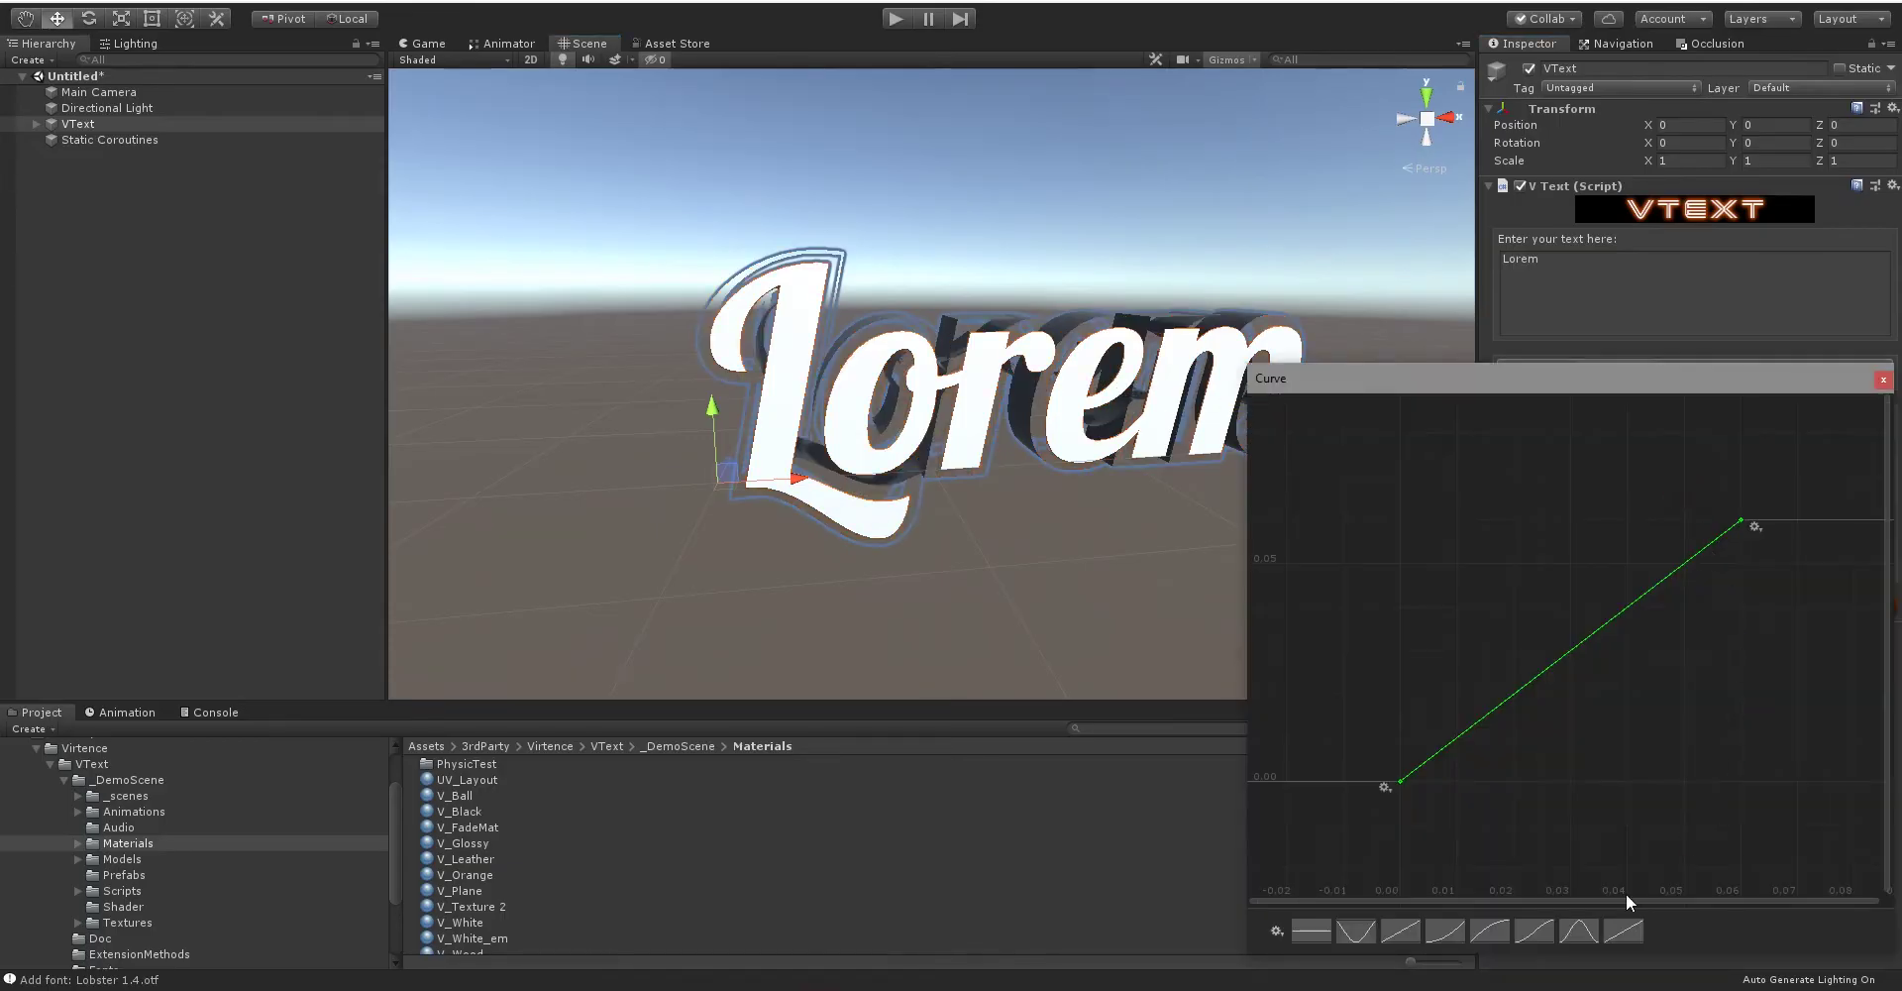
click(1578, 937)
alt+drag(999, 411, 1316, 601)
Reshape the bevel profile curve, lowering its middle key to about 0.59, 0.29 and adding a key raised to about 0.75, 1.2.
click(1711, 482)
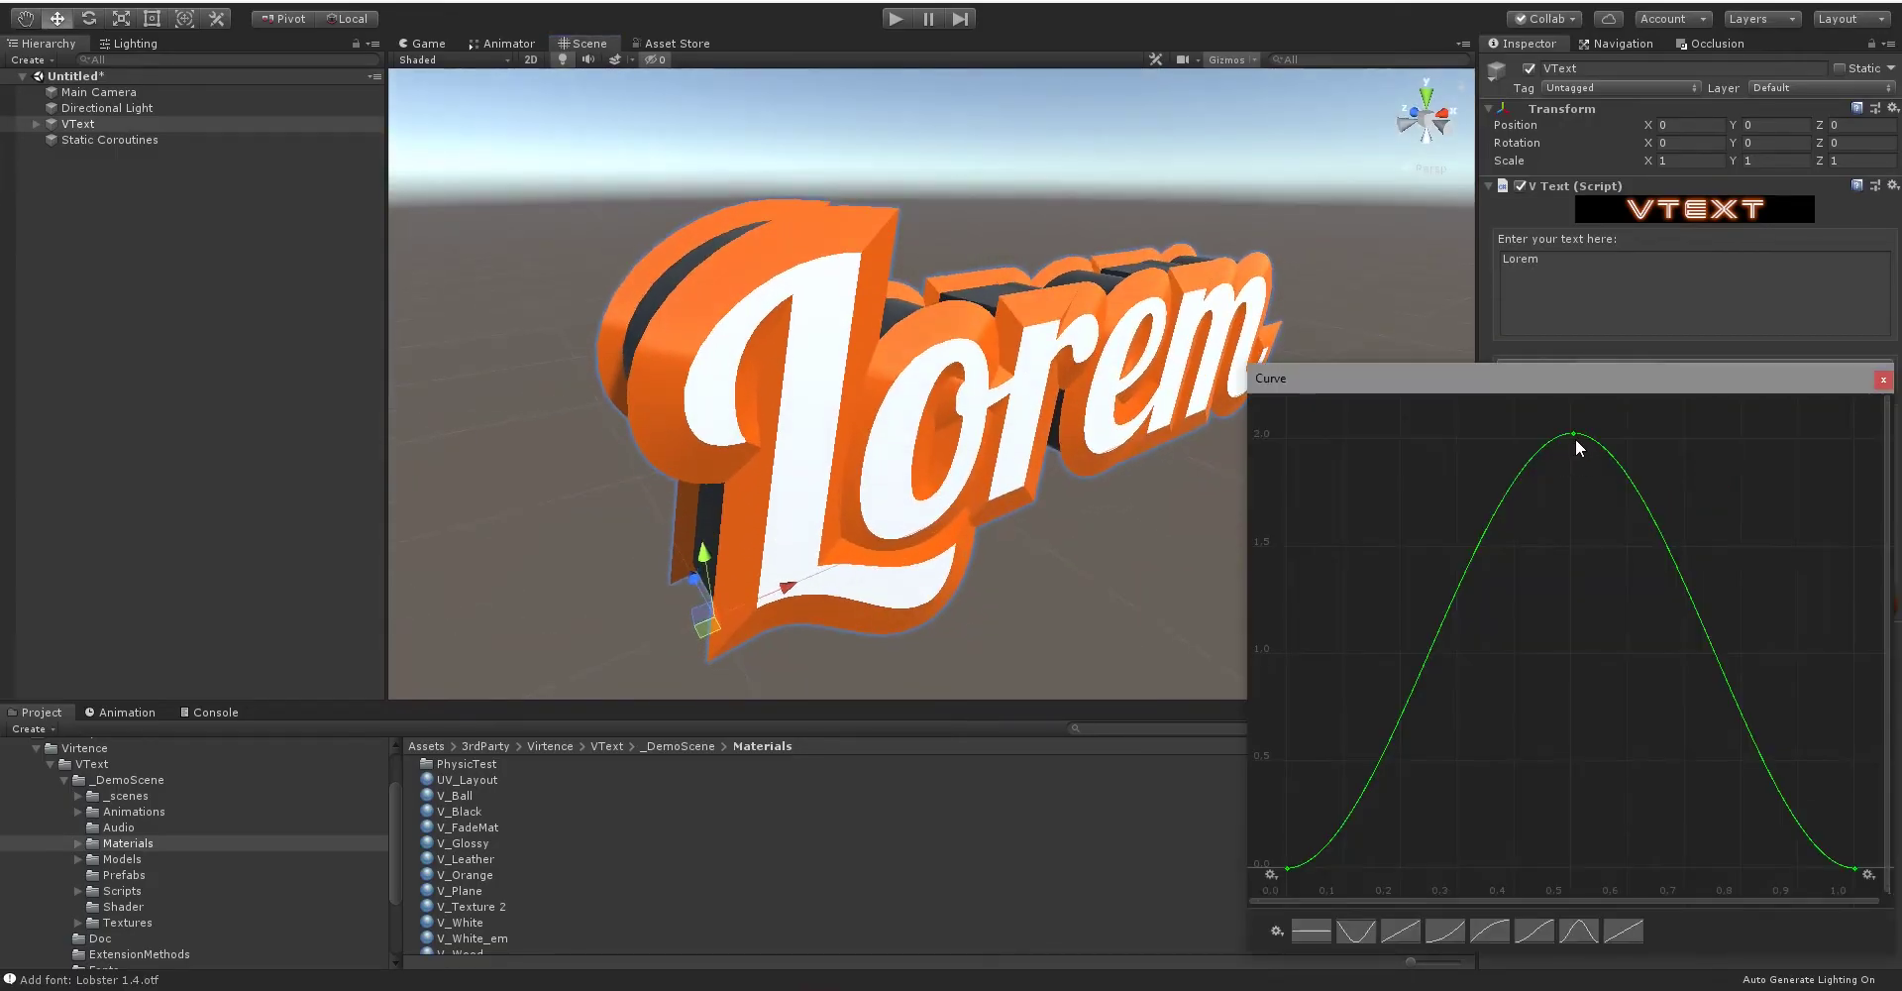
drag(1574, 434, 1558, 669)
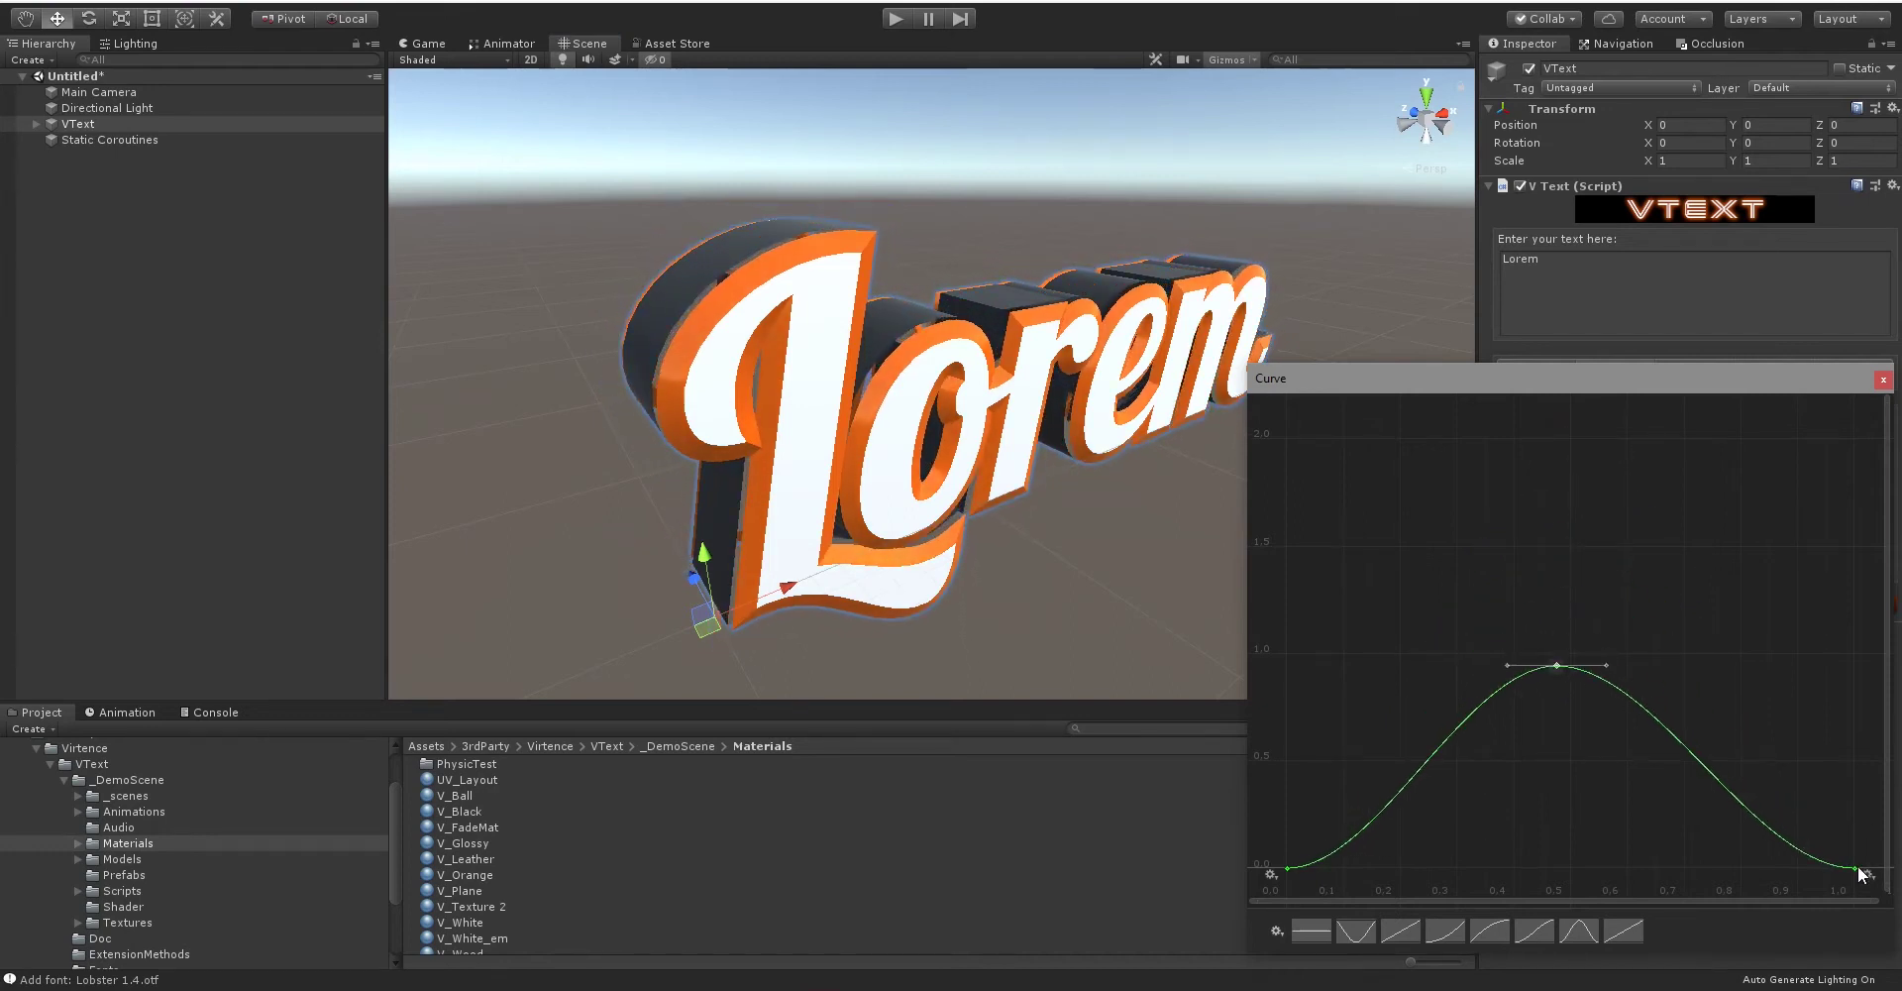
right_click(1725, 783)
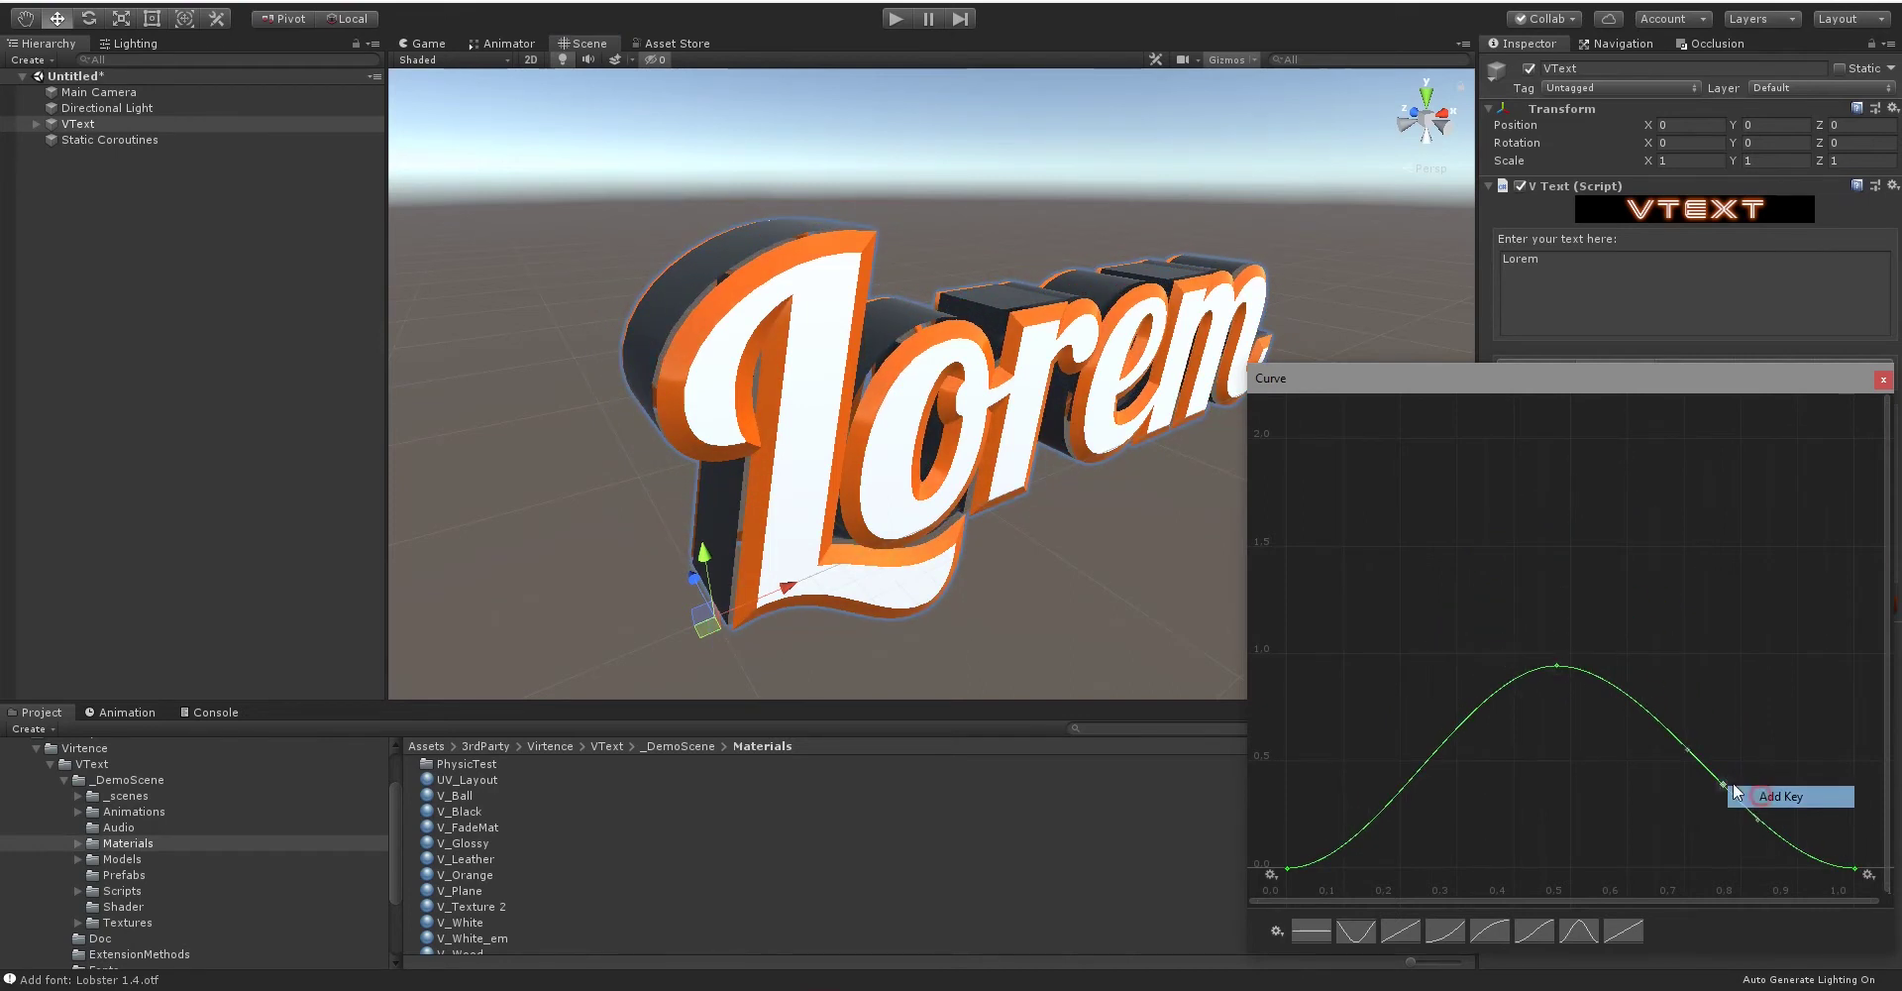
drag(1718, 777, 1698, 574)
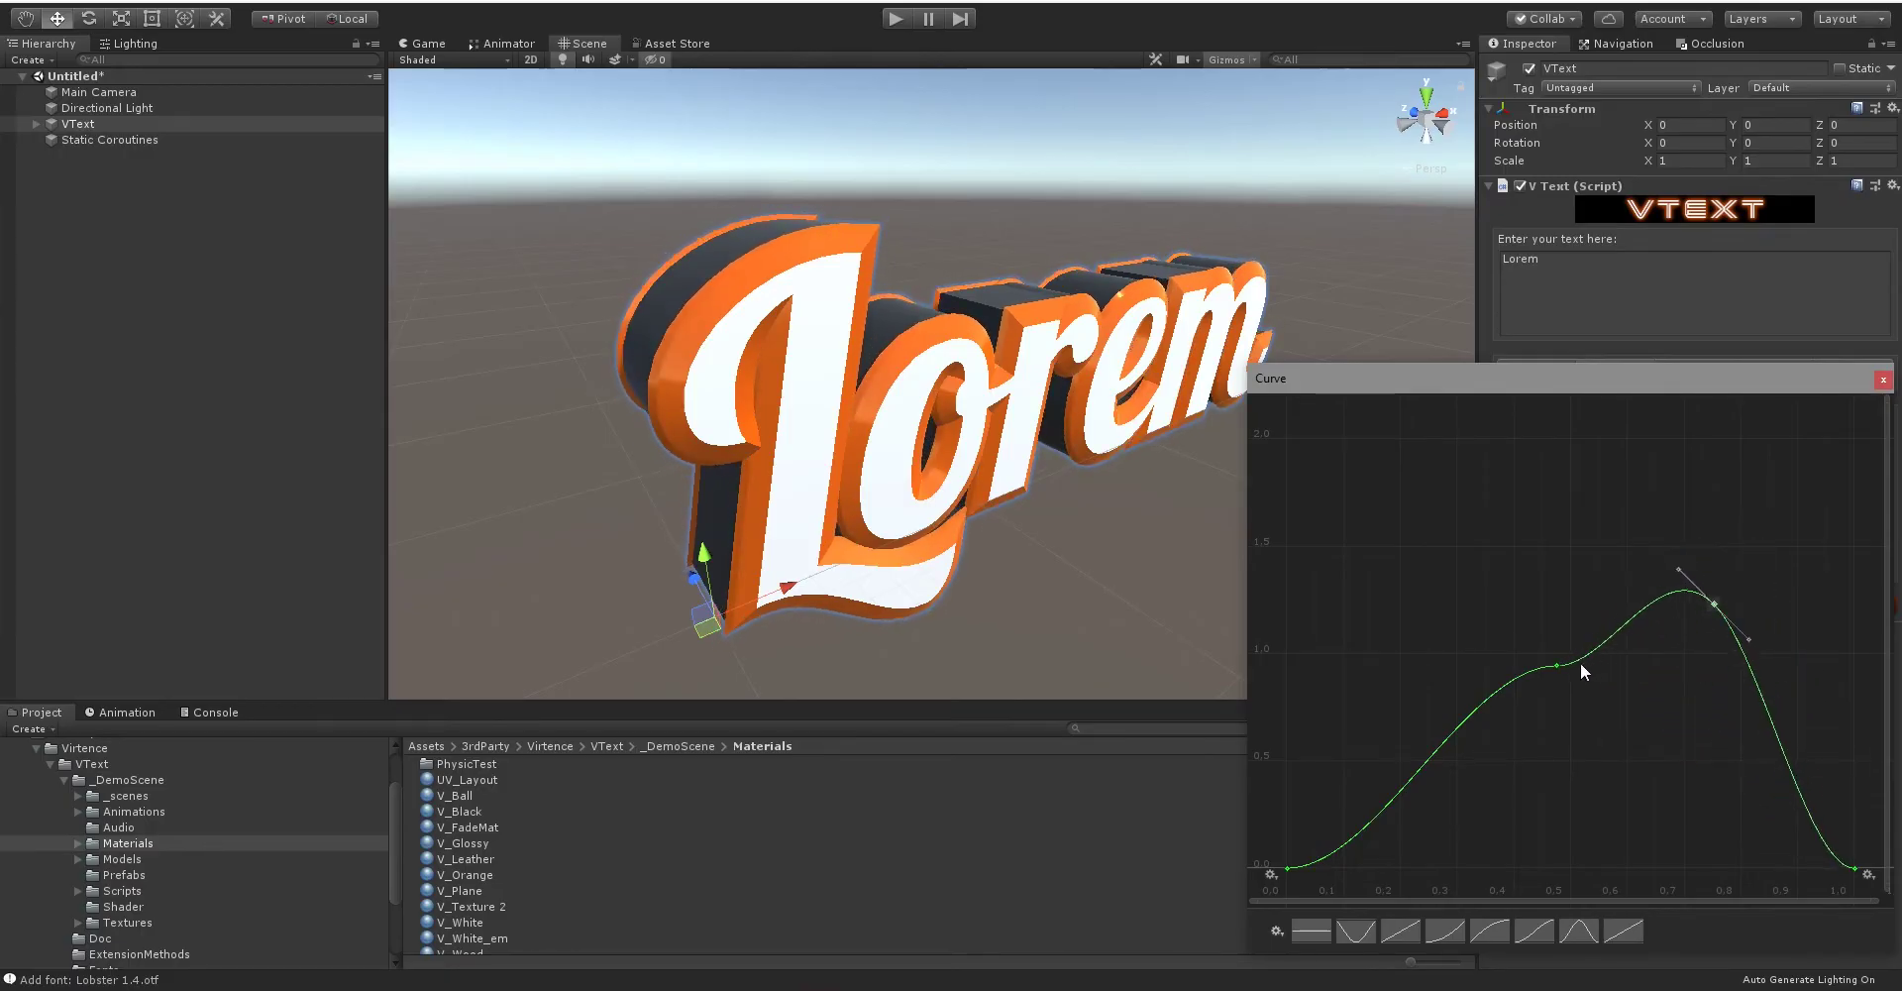
drag(1559, 672, 1623, 804)
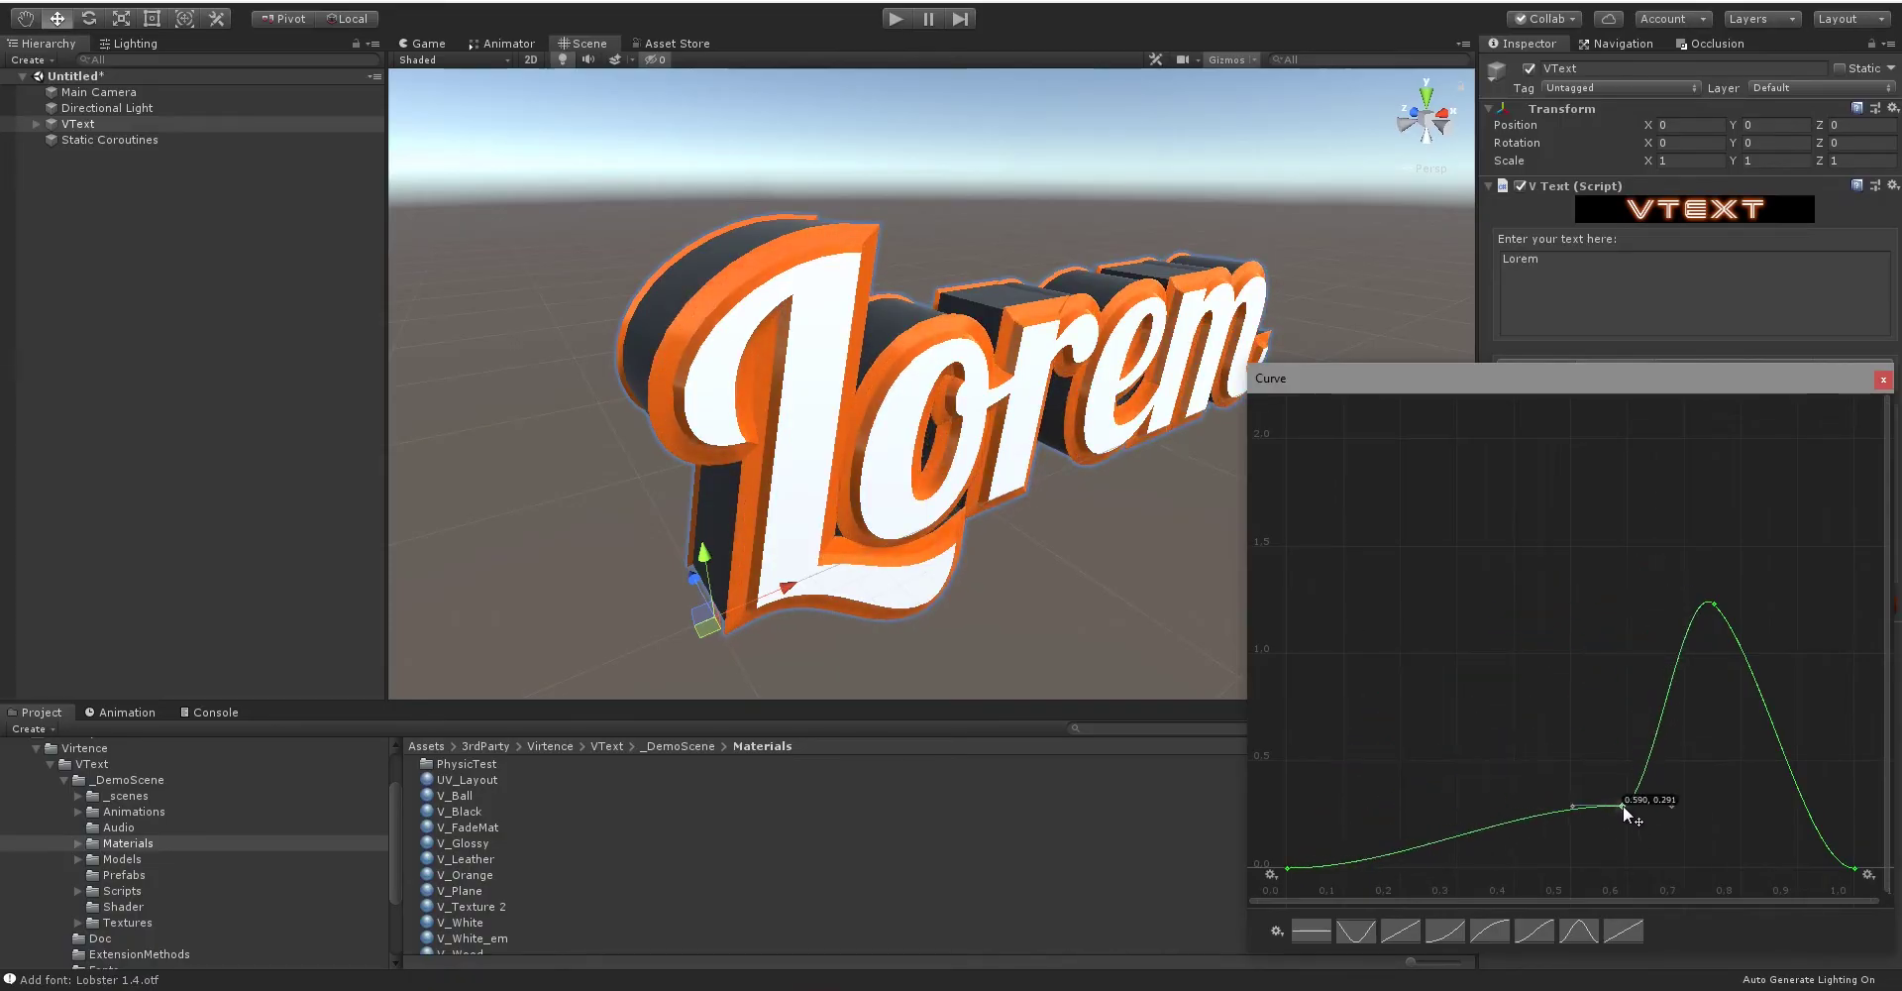
click(1883, 381)
Set the text's bevel style back to Round.
click(1649, 463)
click(1643, 483)
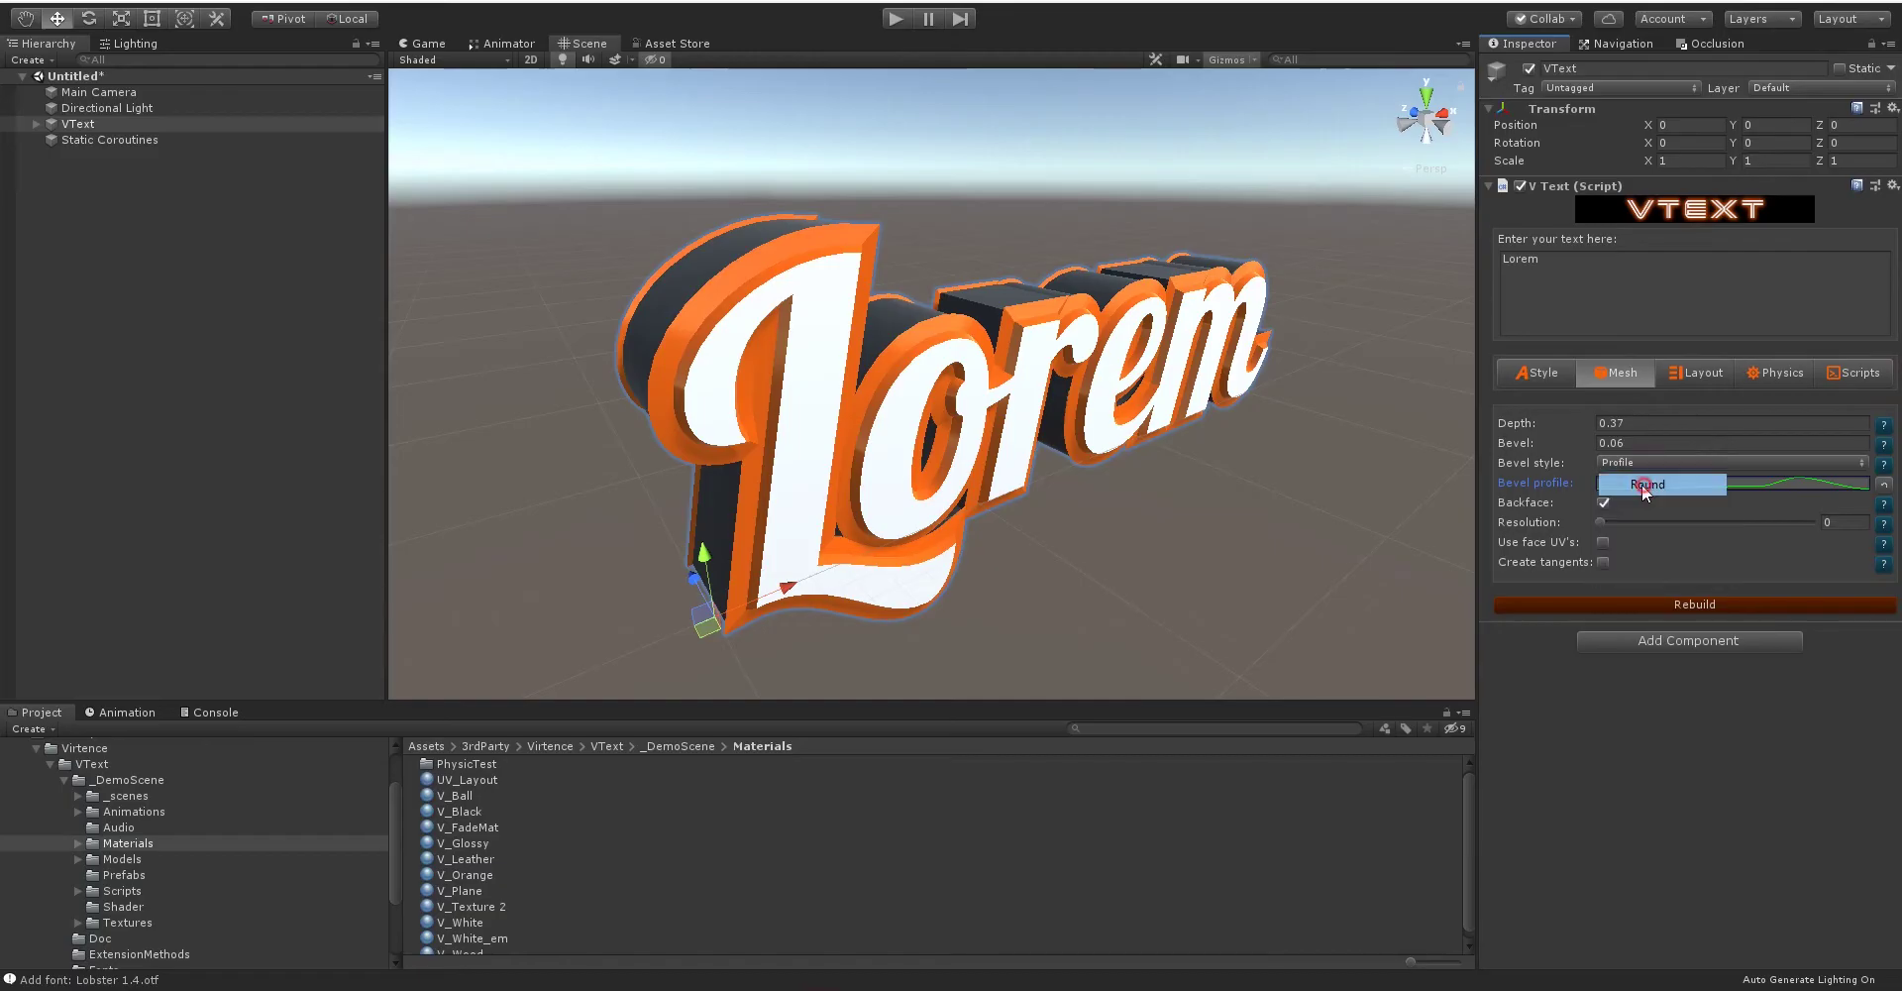
alt+drag(1236, 393, 1159, 346)
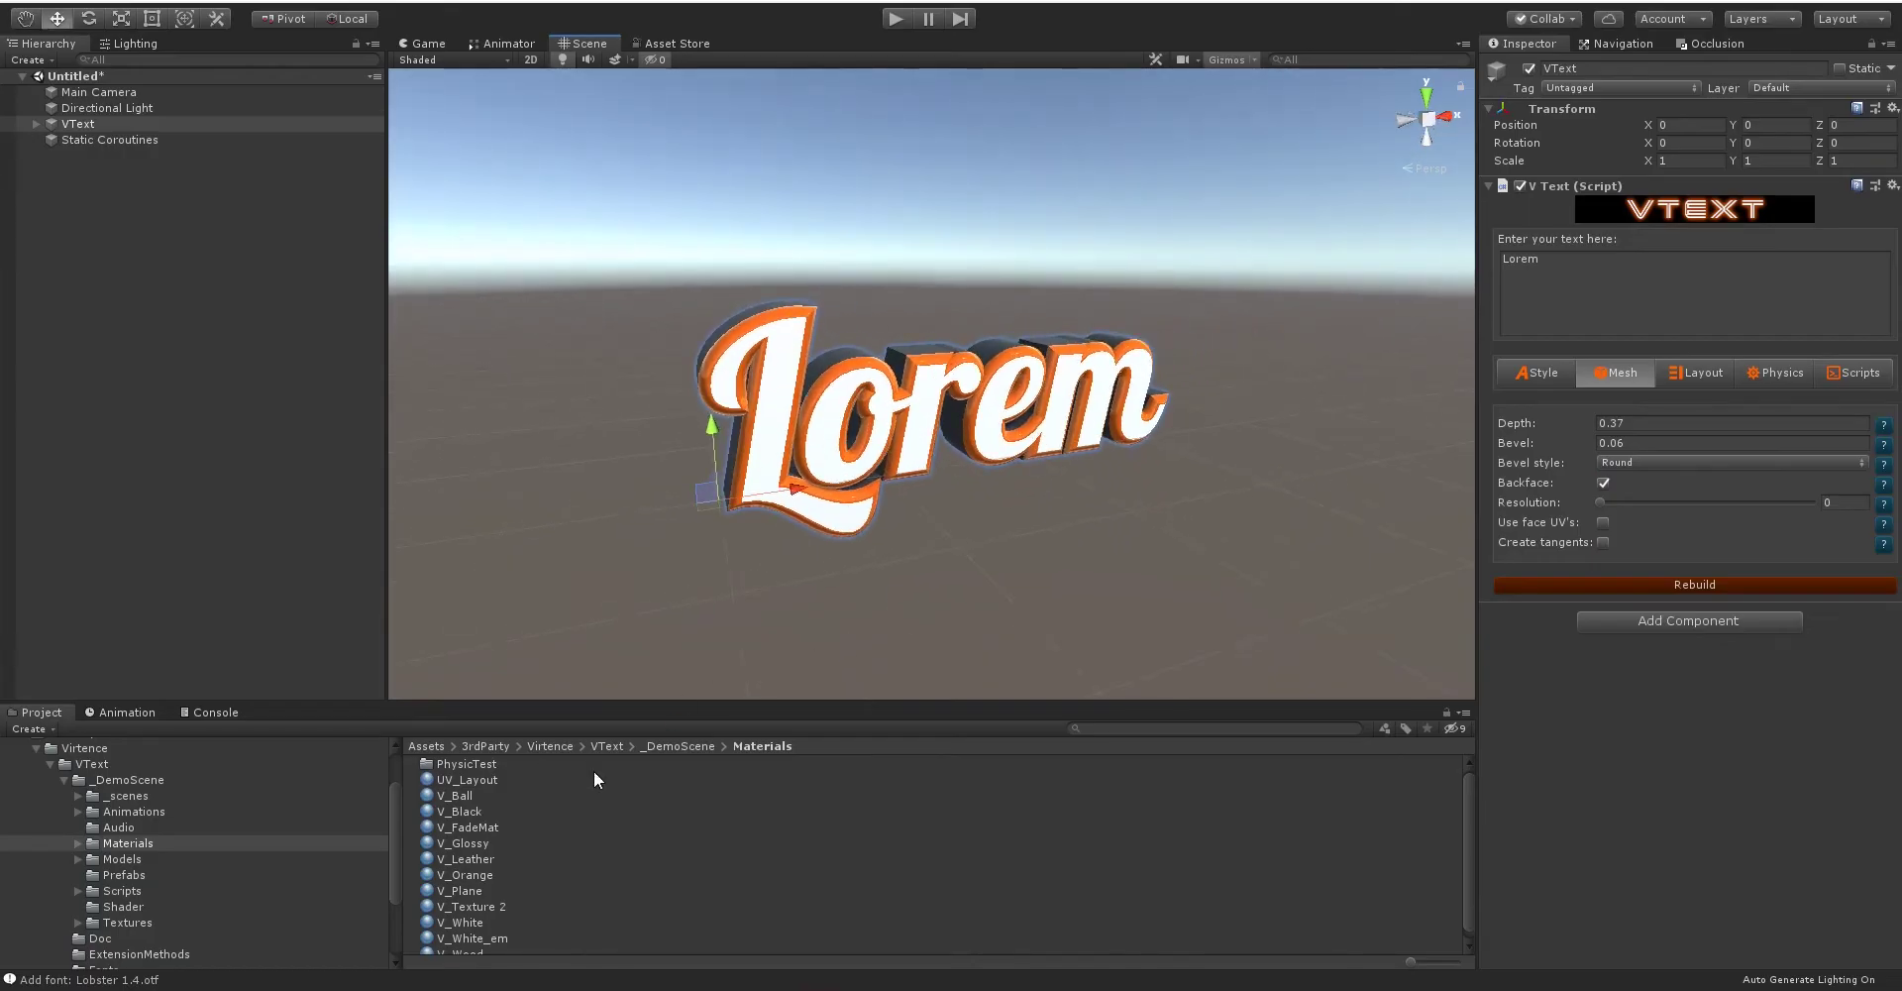
Assign the UV_Layout material to the text's face and side materials.
click(1537, 378)
drag(468, 779, 1329, 648)
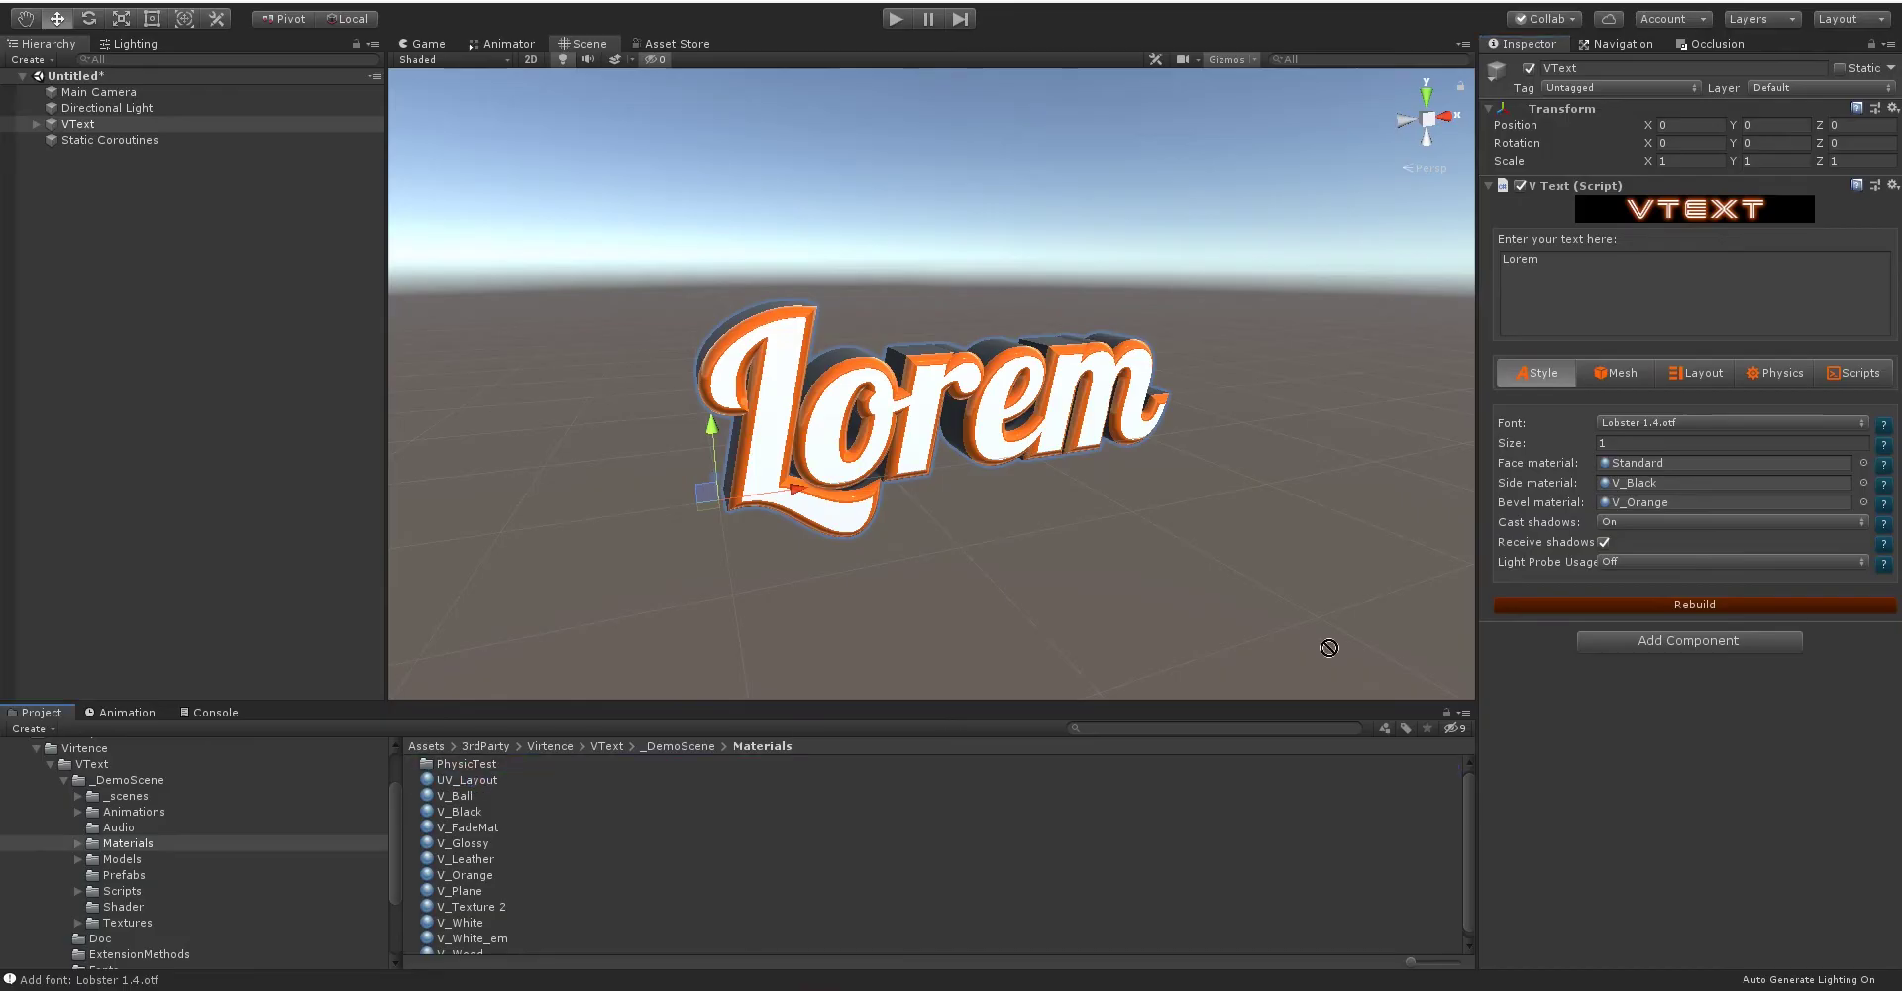
drag(1647, 460, 1645, 462)
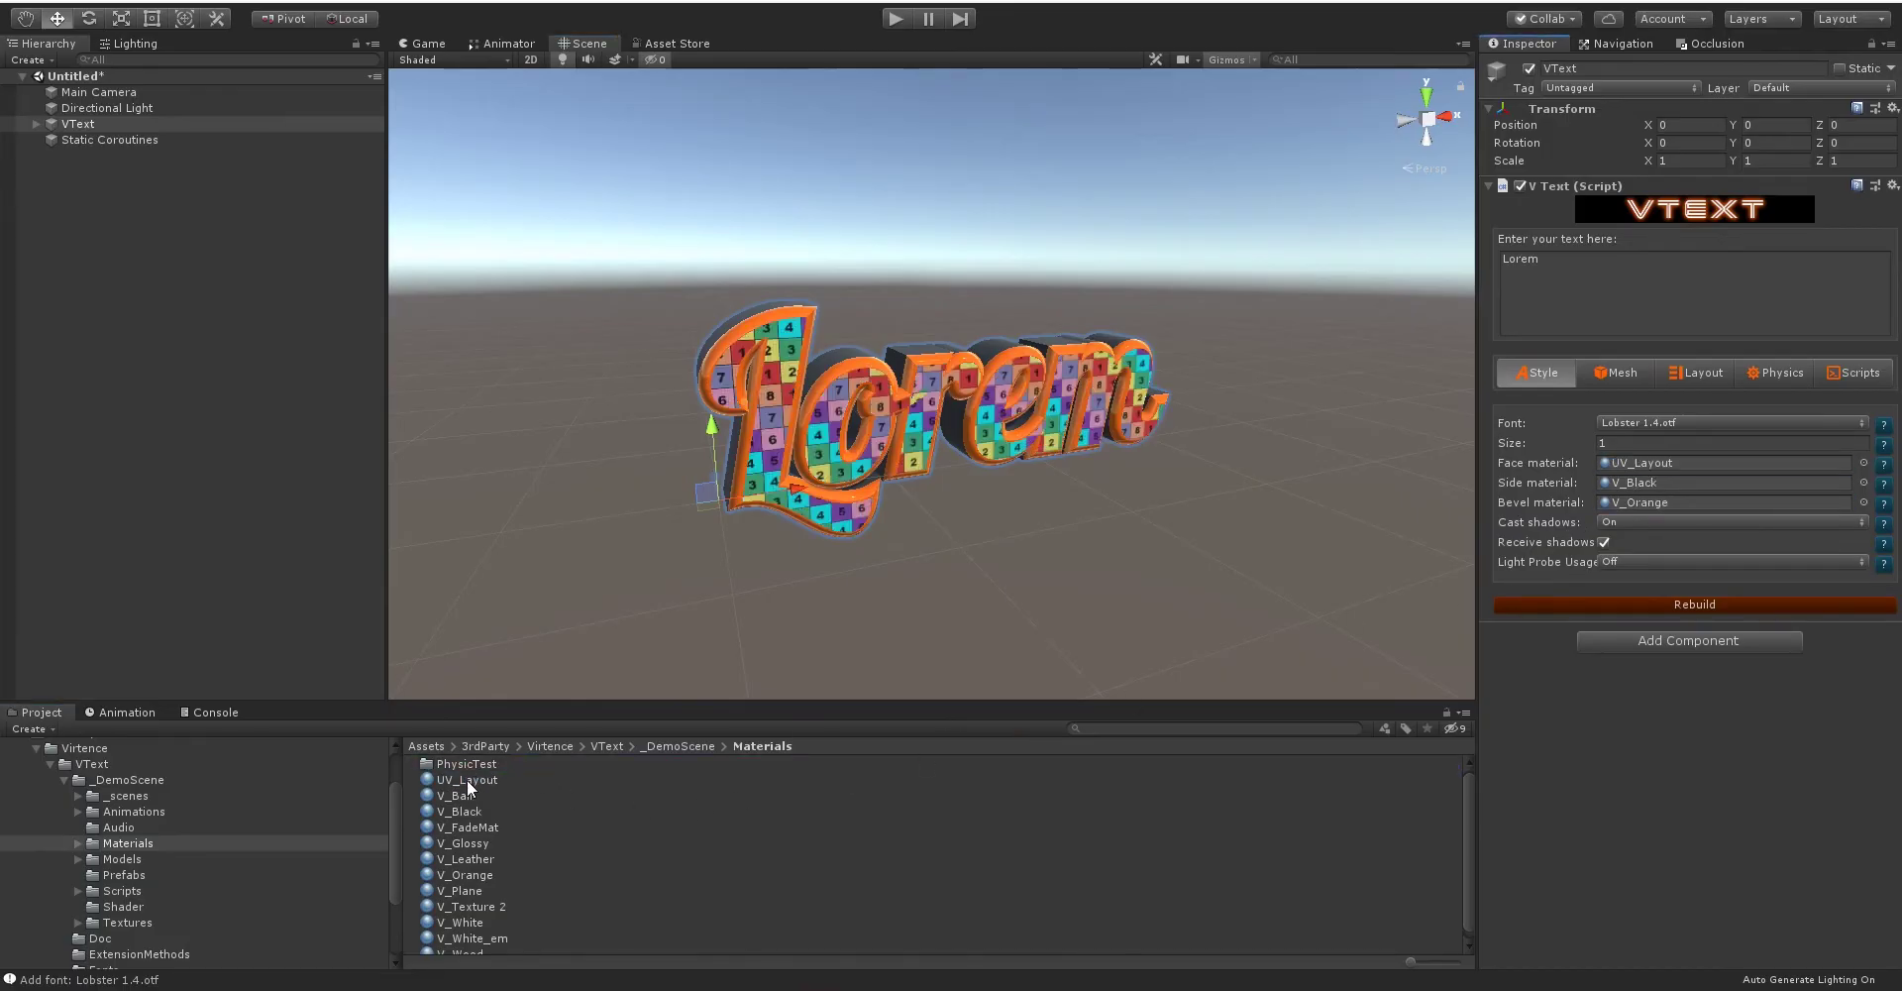
drag(467, 779, 1644, 480)
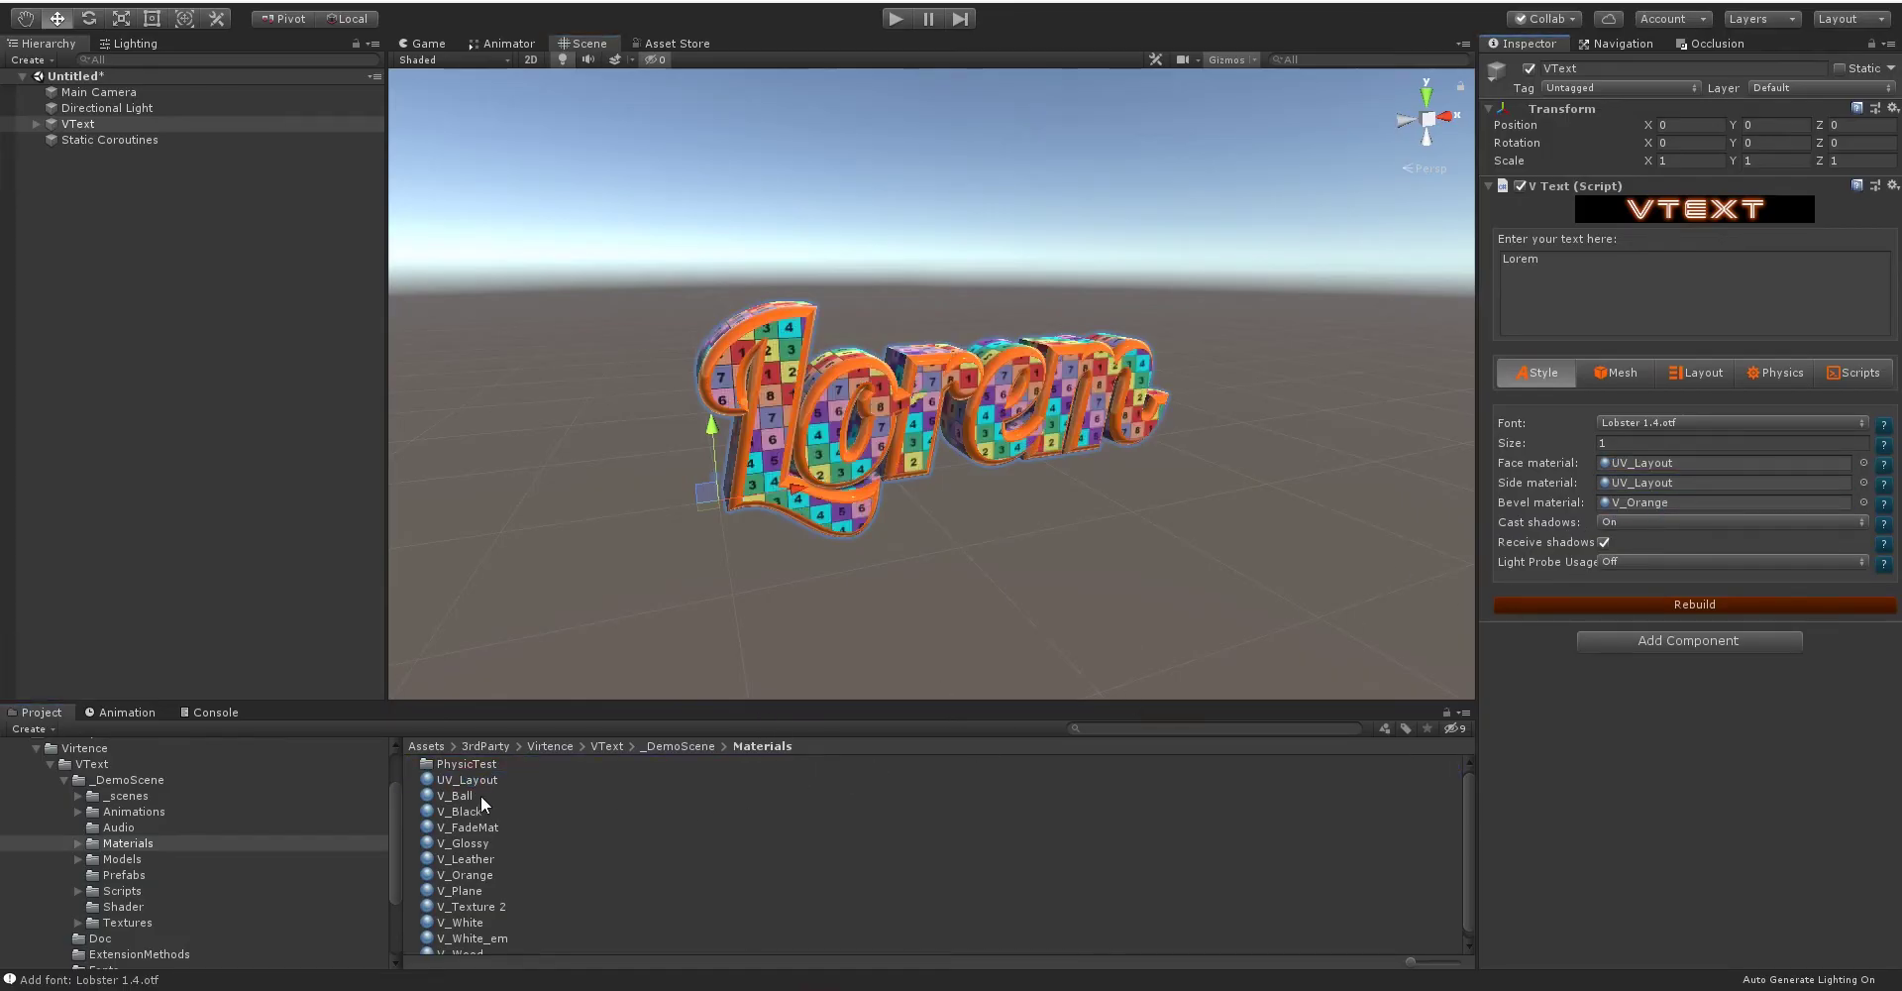
Assign the UV_Layout material to the text's bevel and set the mesh depth to 0.71.
drag(471, 778, 1635, 502)
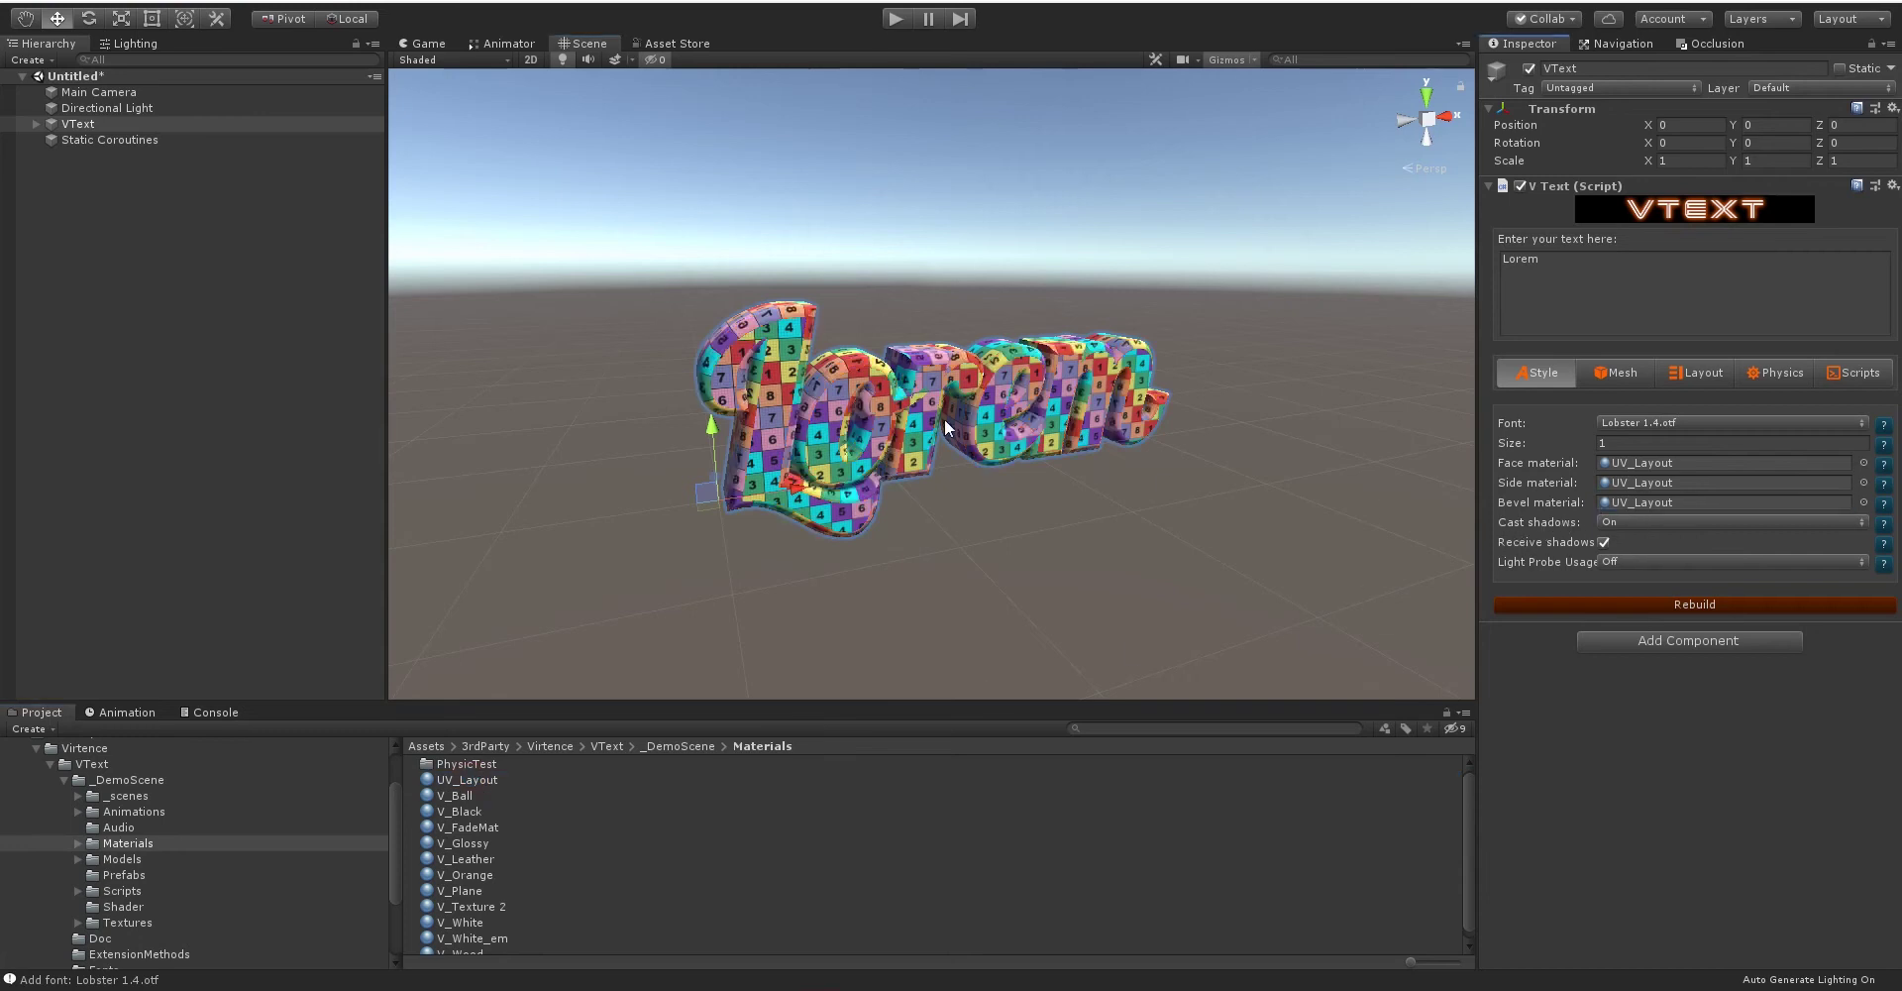
alt+drag(712, 346, 1421, 522)
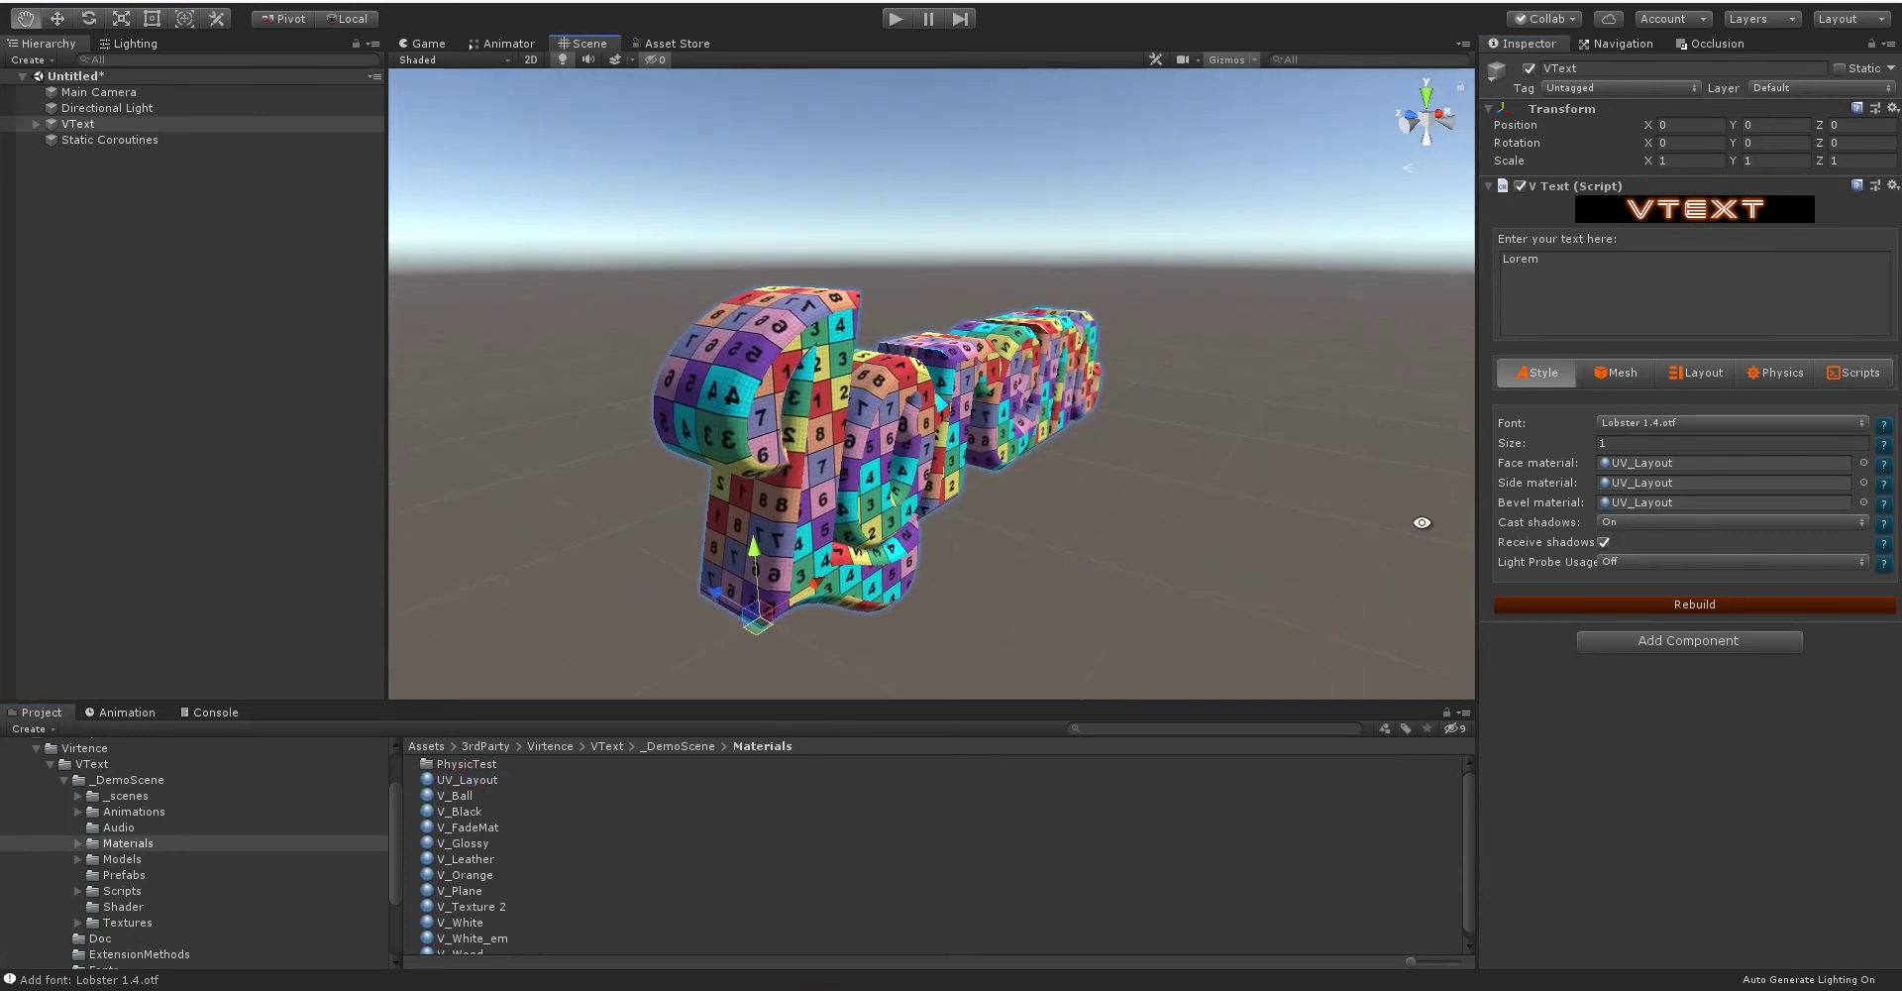
click(1625, 375)
mouse_move(1526, 424)
mouse_down()
mouse_move(1650, 436)
mouse_move(1542, 442)
mouse_up()
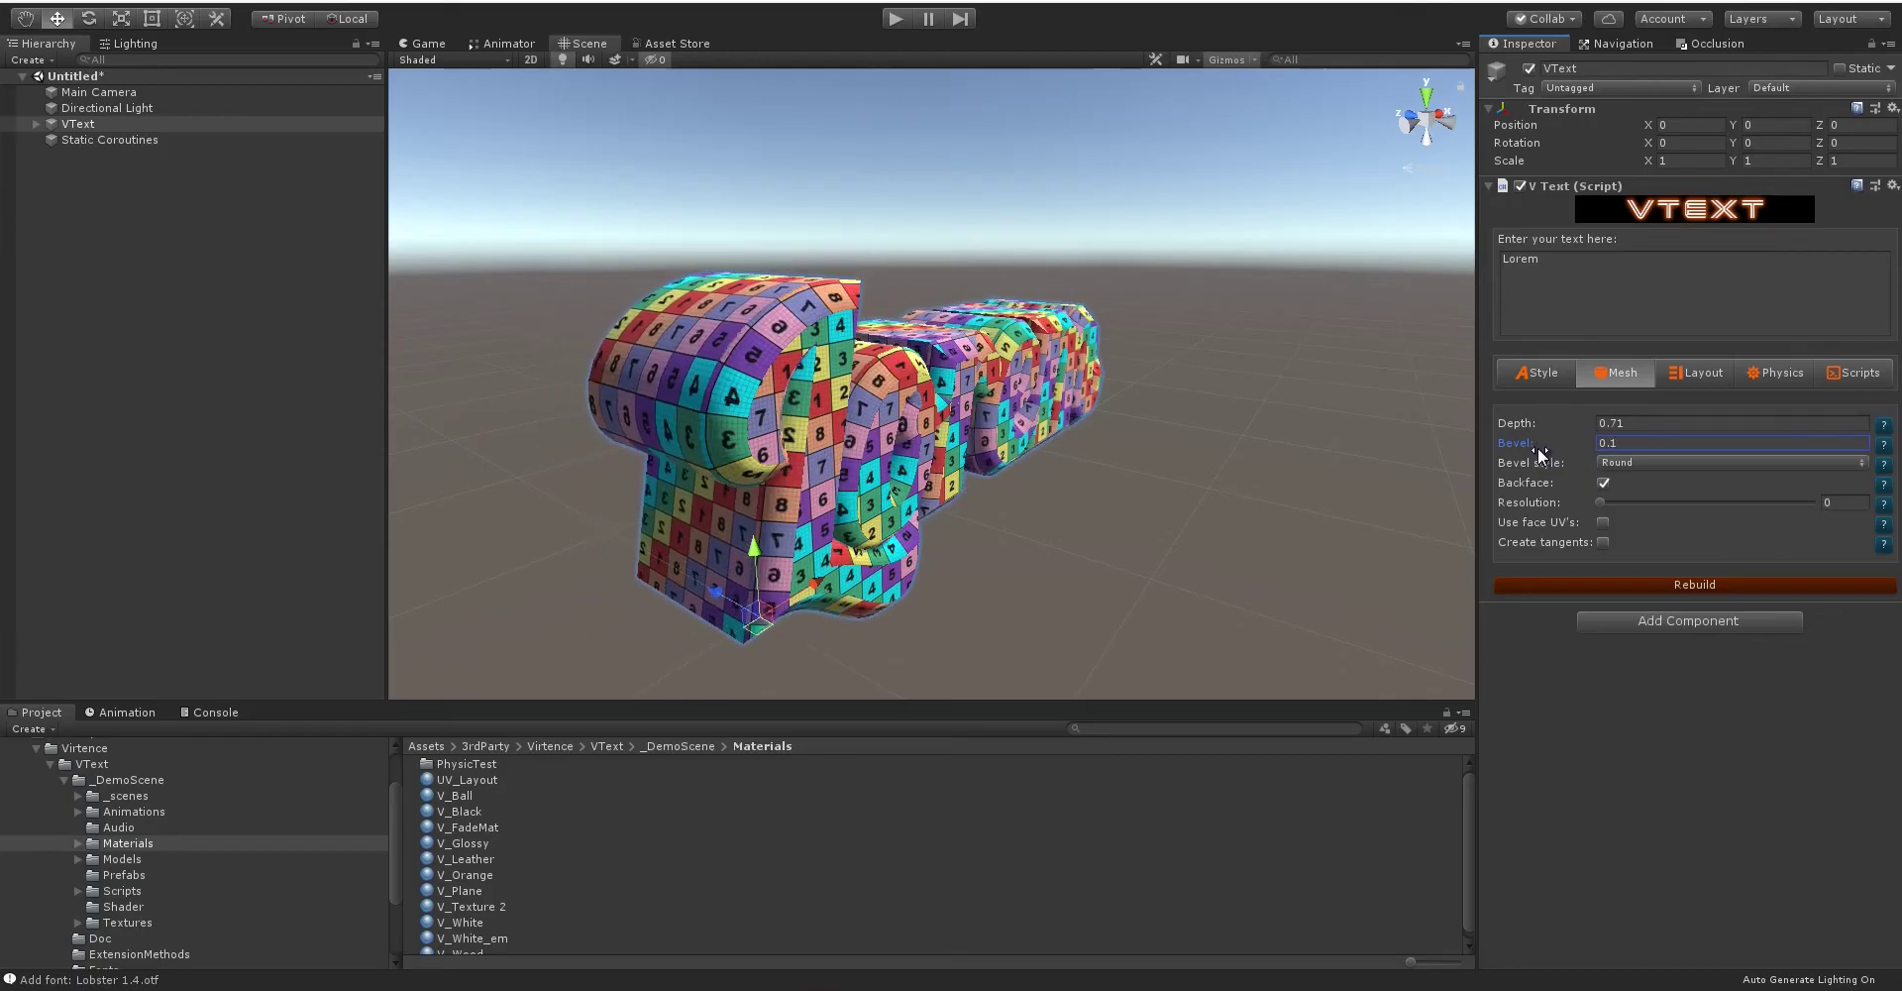
Try the Use face UV's option on the text mesh, switching it on and back off to compare the texture mapping.
click(1603, 522)
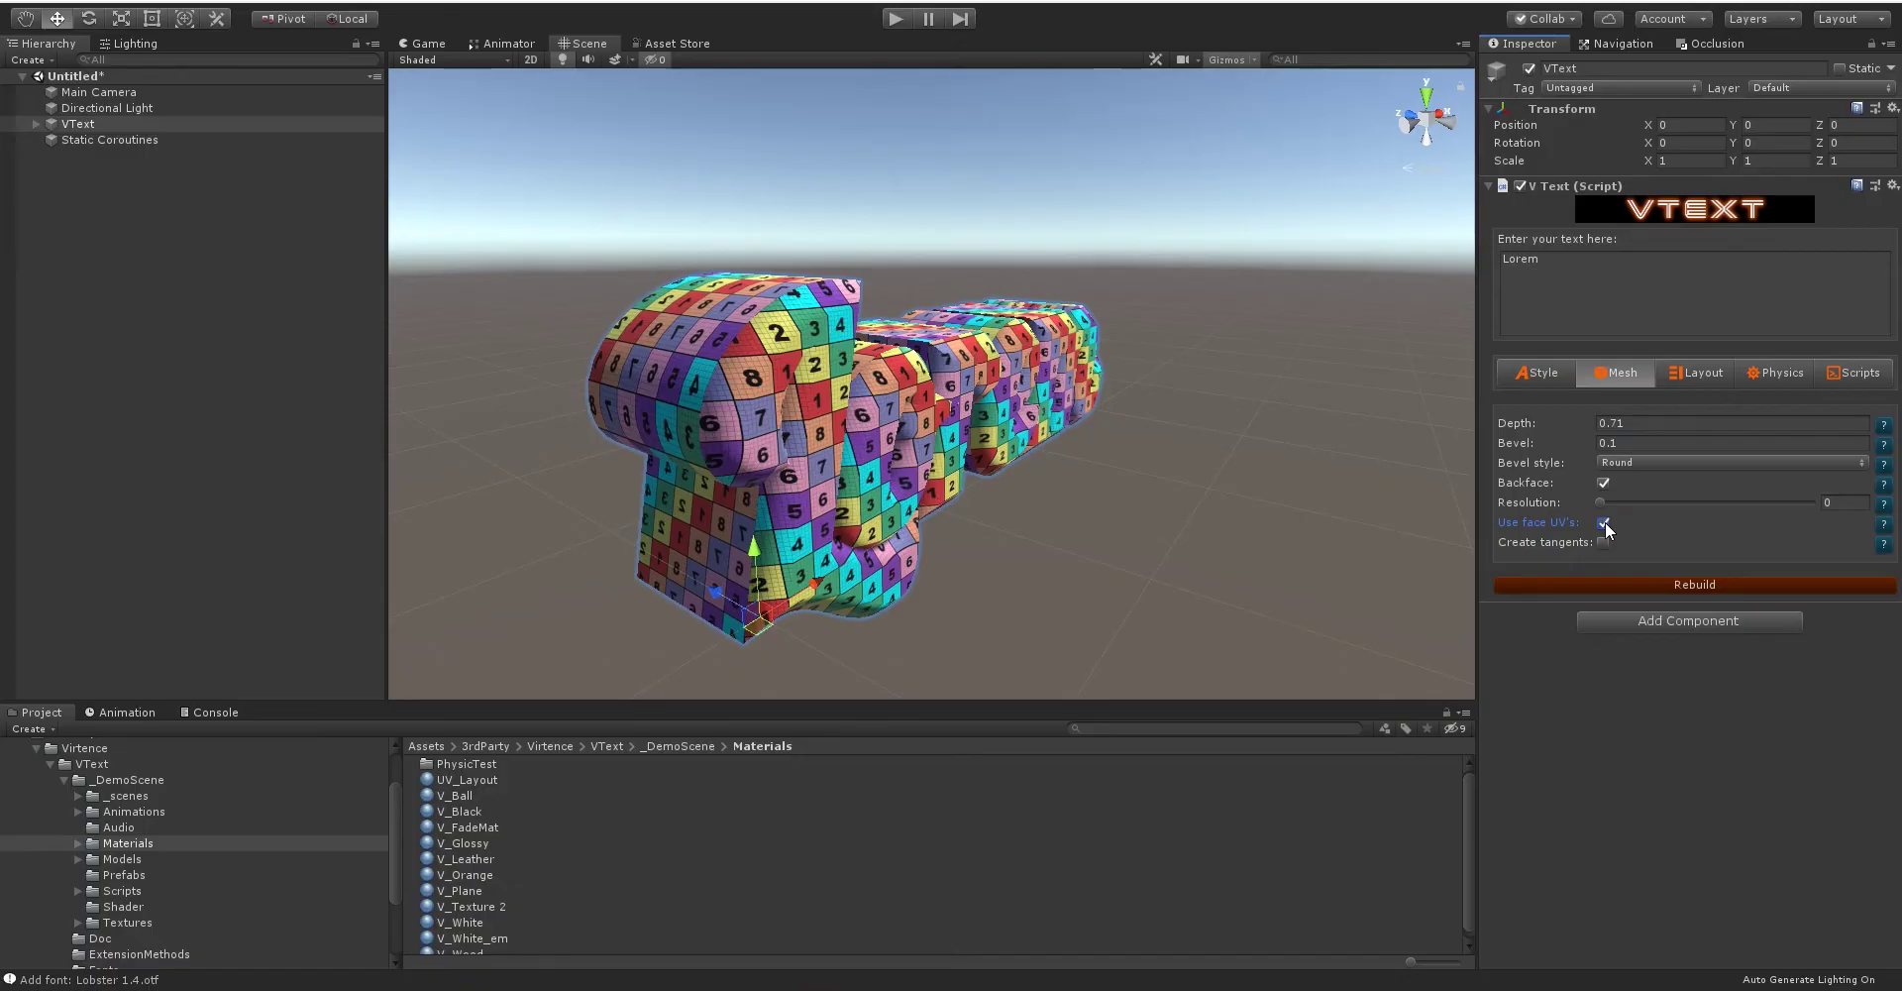
click(1605, 524)
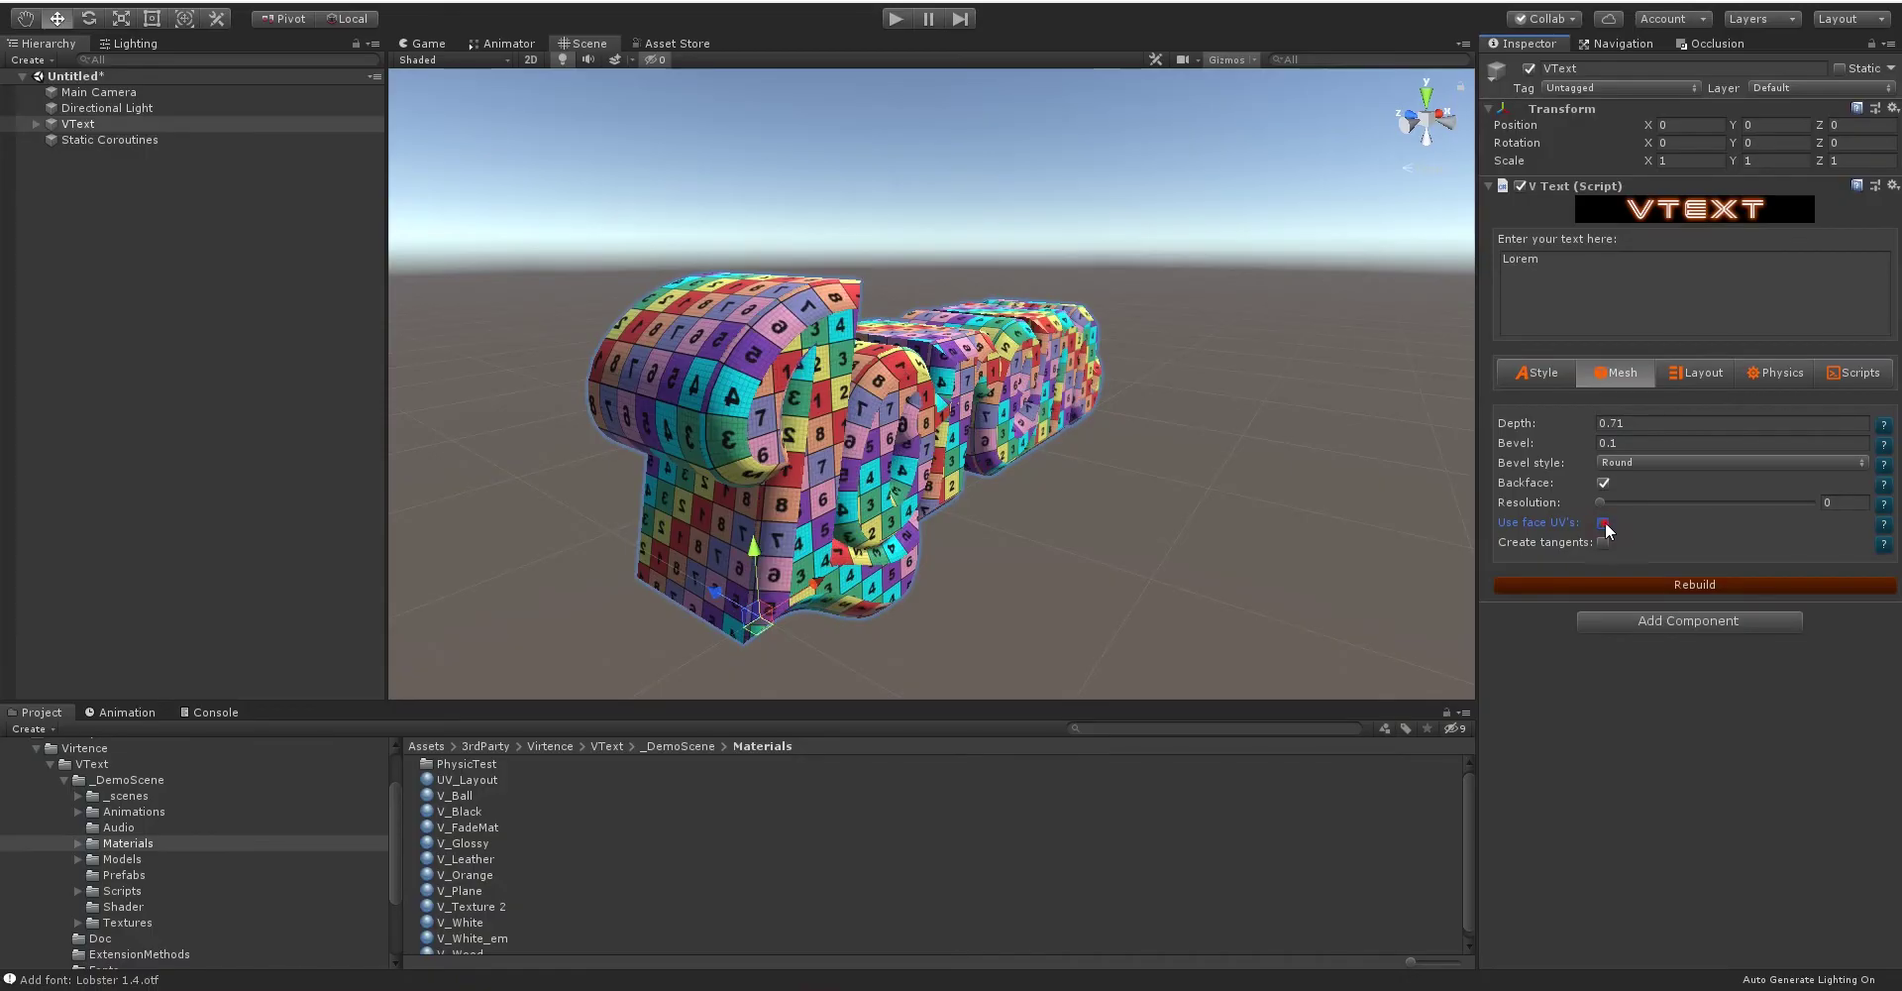
click(1603, 523)
click(1605, 524)
alt+drag(1323, 400, 1028, 412)
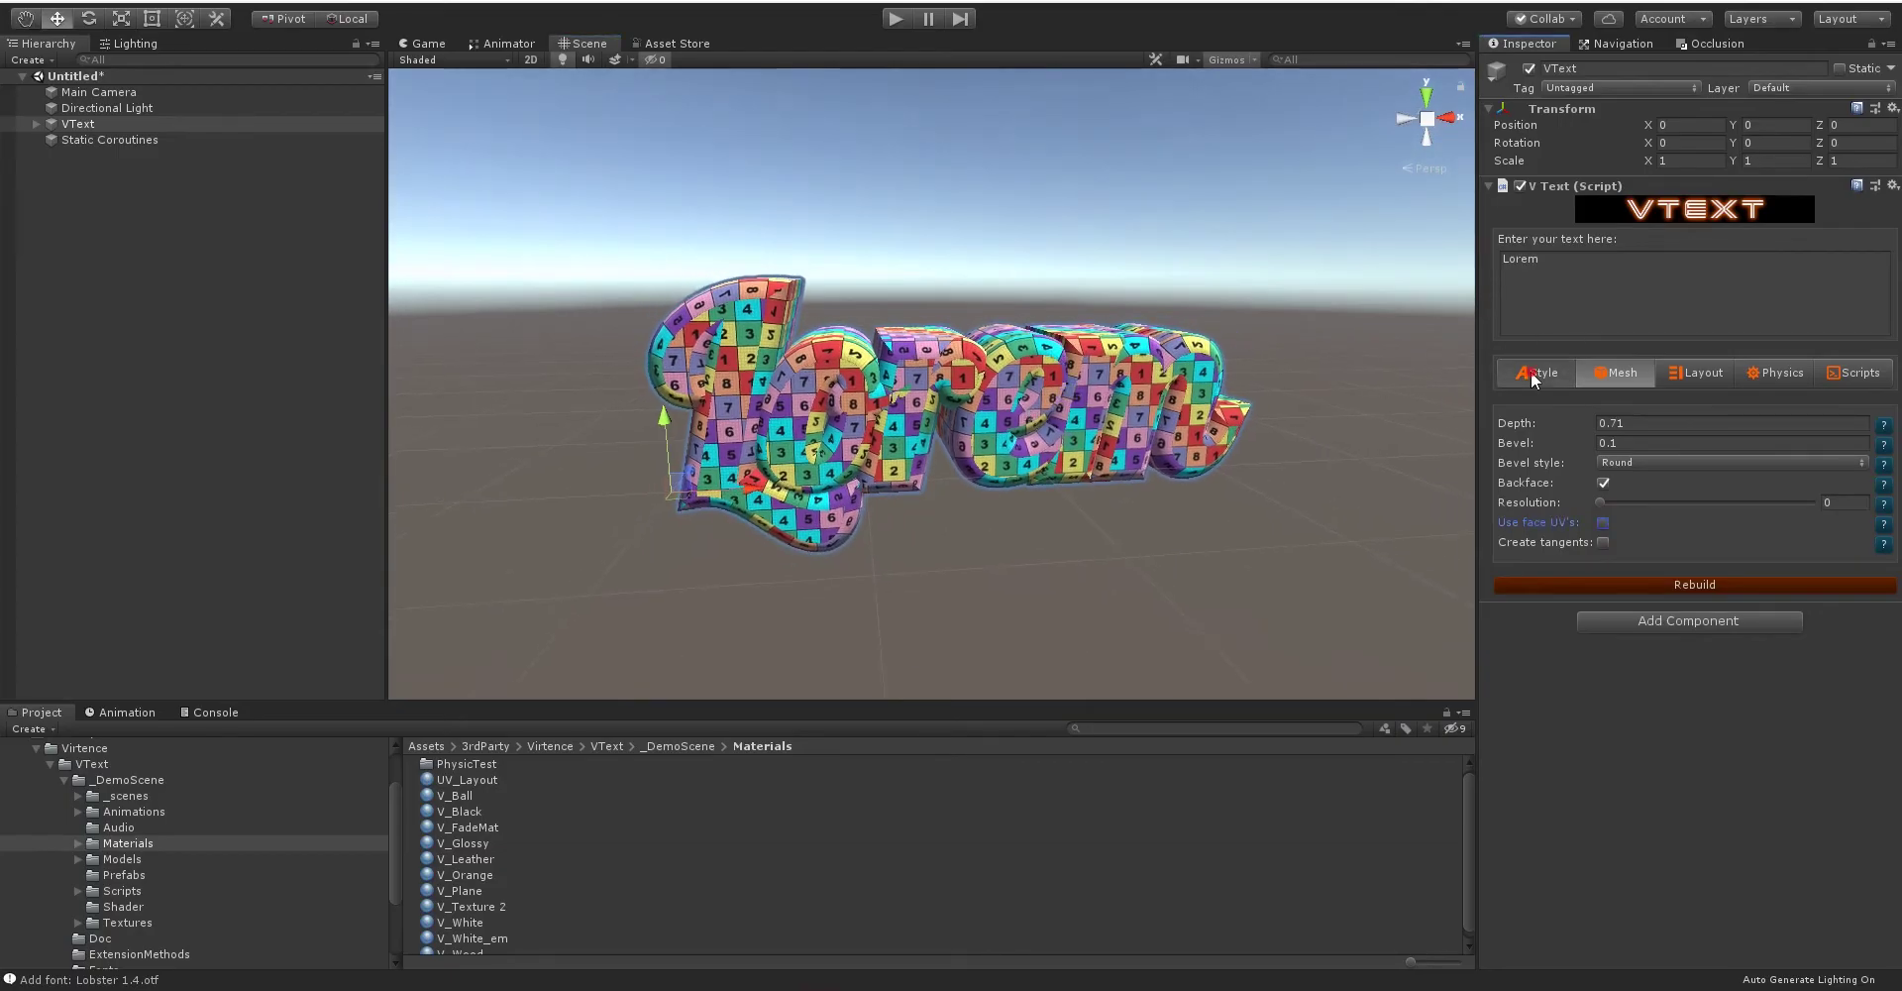
Assign V_Black to the text's face, V_White to its sides and V_Orange to its bevel.
click(1533, 375)
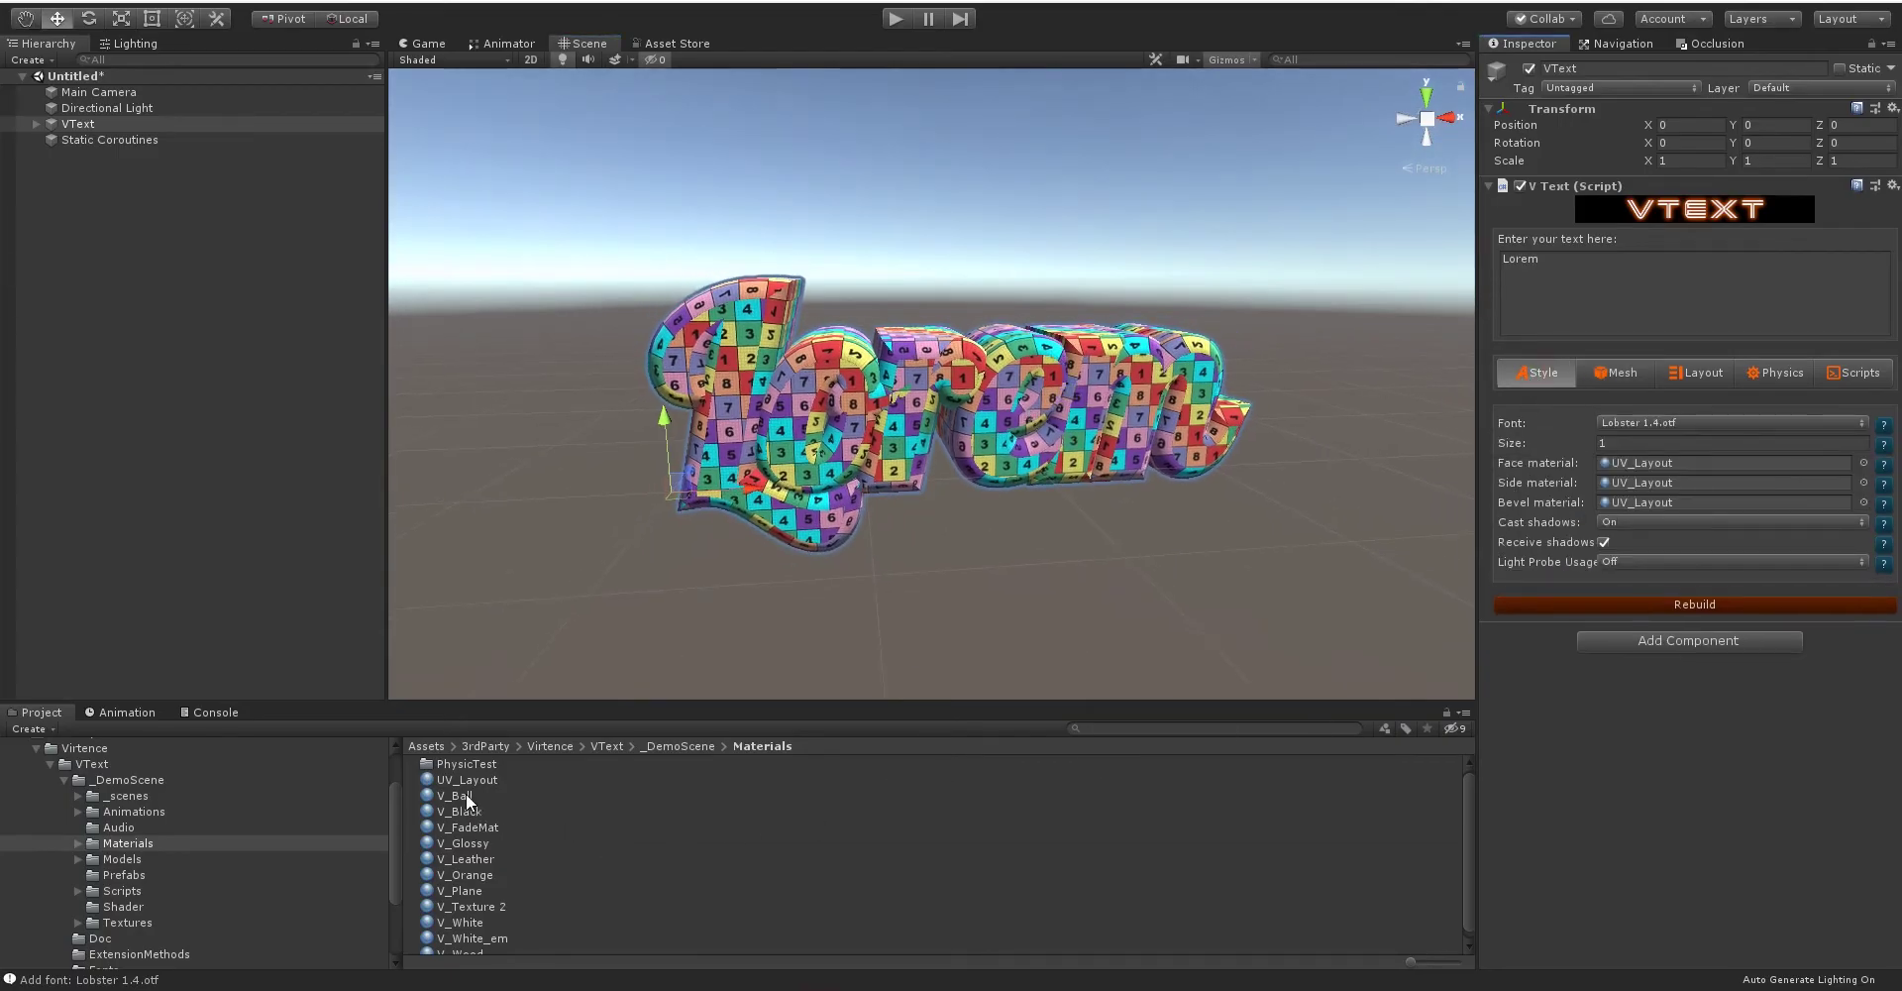
drag(461, 807, 1647, 460)
drag(473, 921, 1641, 484)
scroll(483, 892, down, 1)
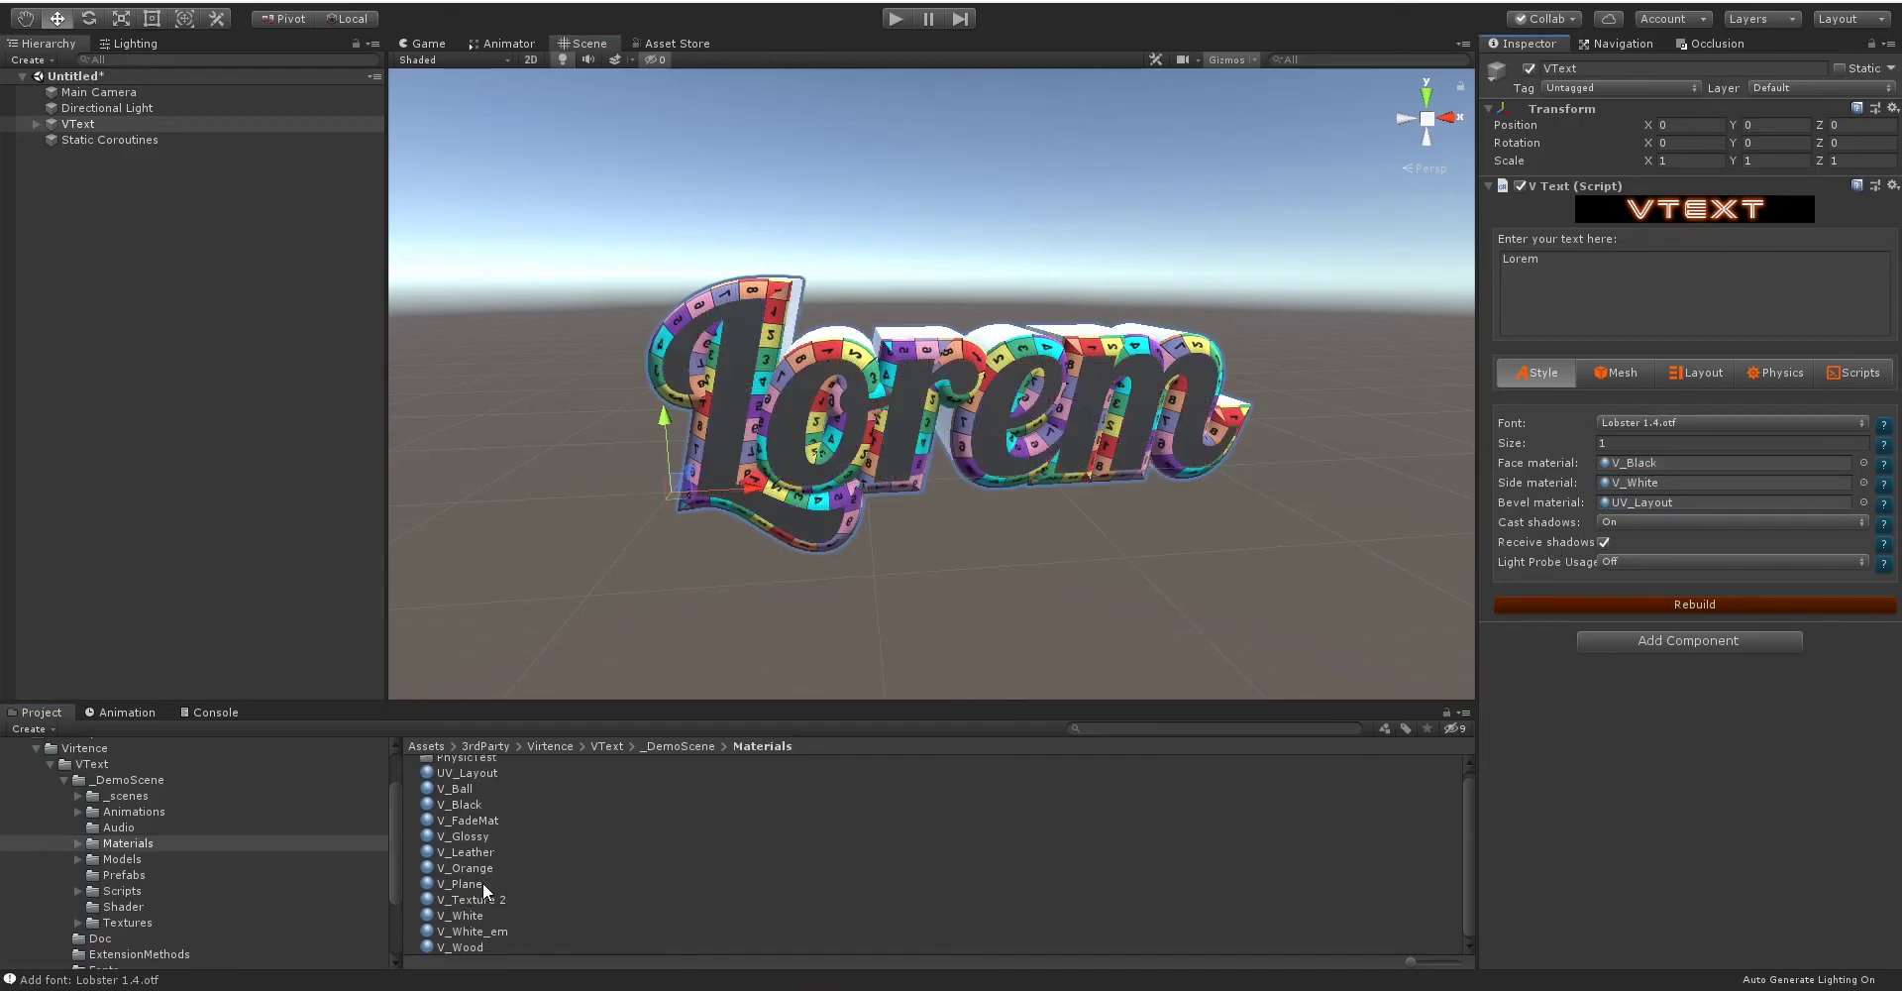
drag(471, 864, 1625, 504)
alt+drag(1216, 409, 1002, 317)
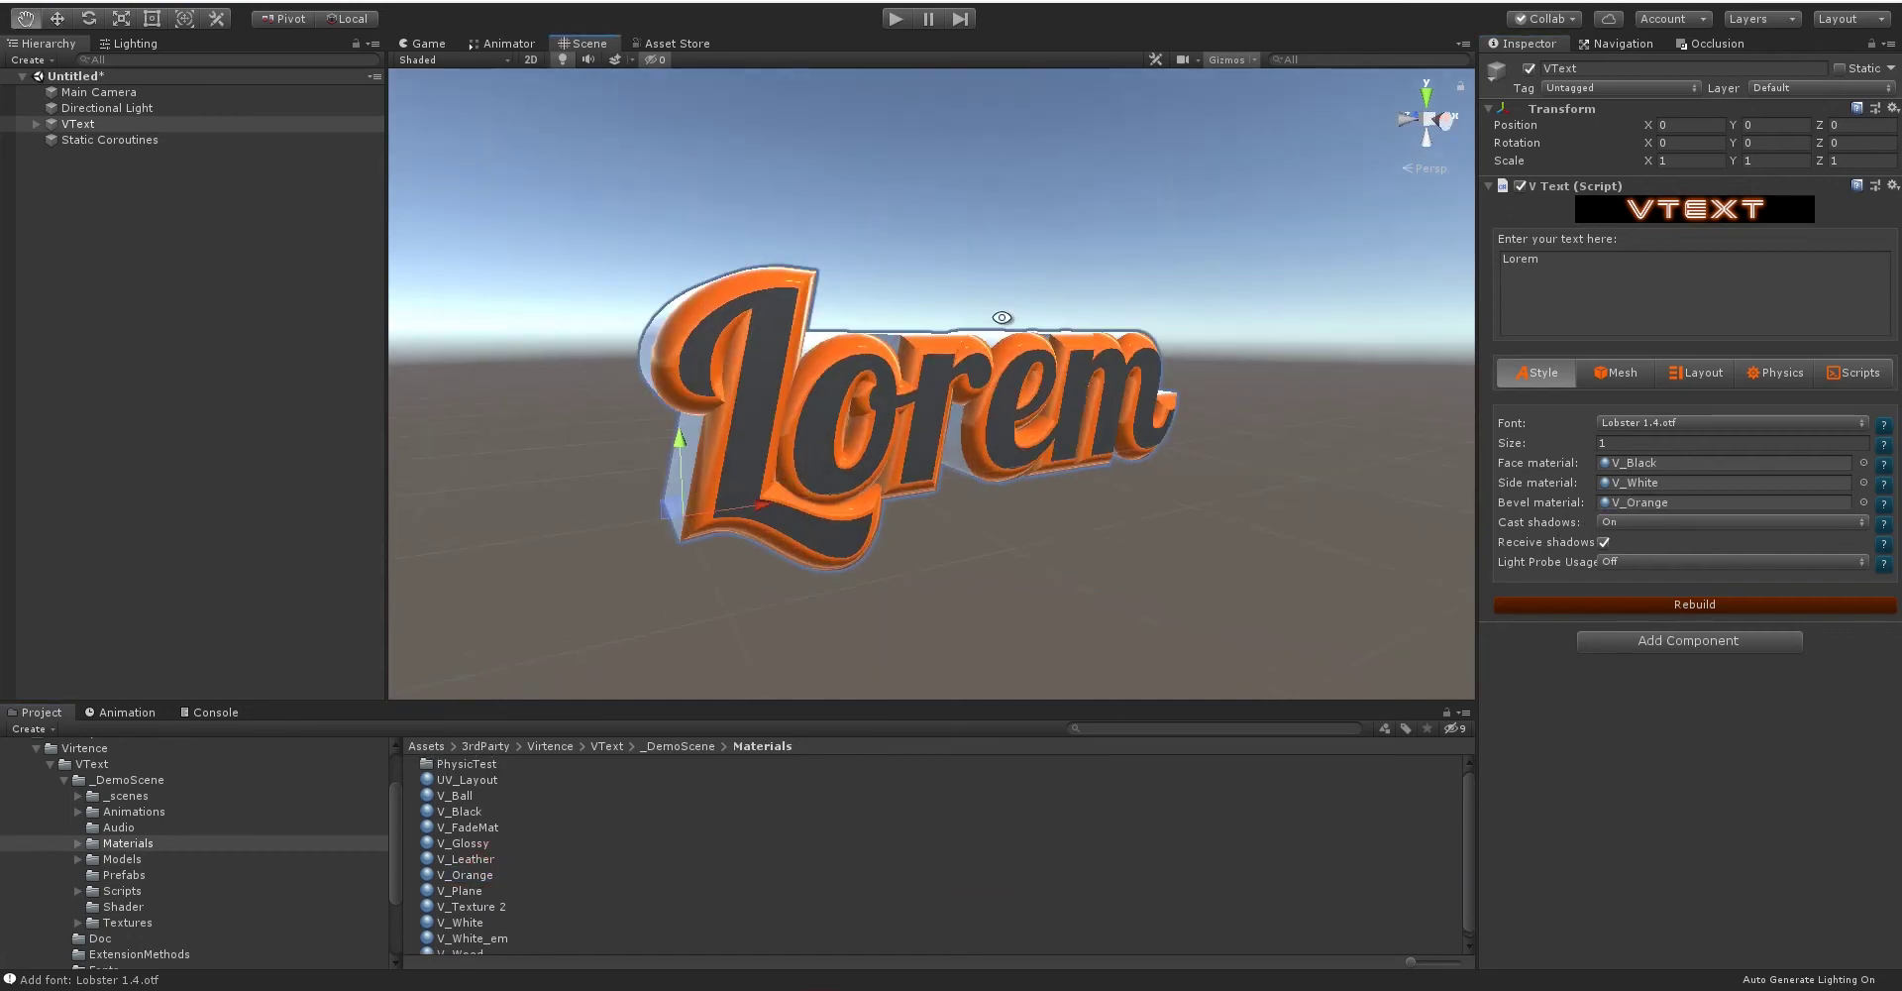
Extend the text to two lines, adding "ipsum" after "Lorem" and "dolor sit amet" on the second line.
click(1572, 264)
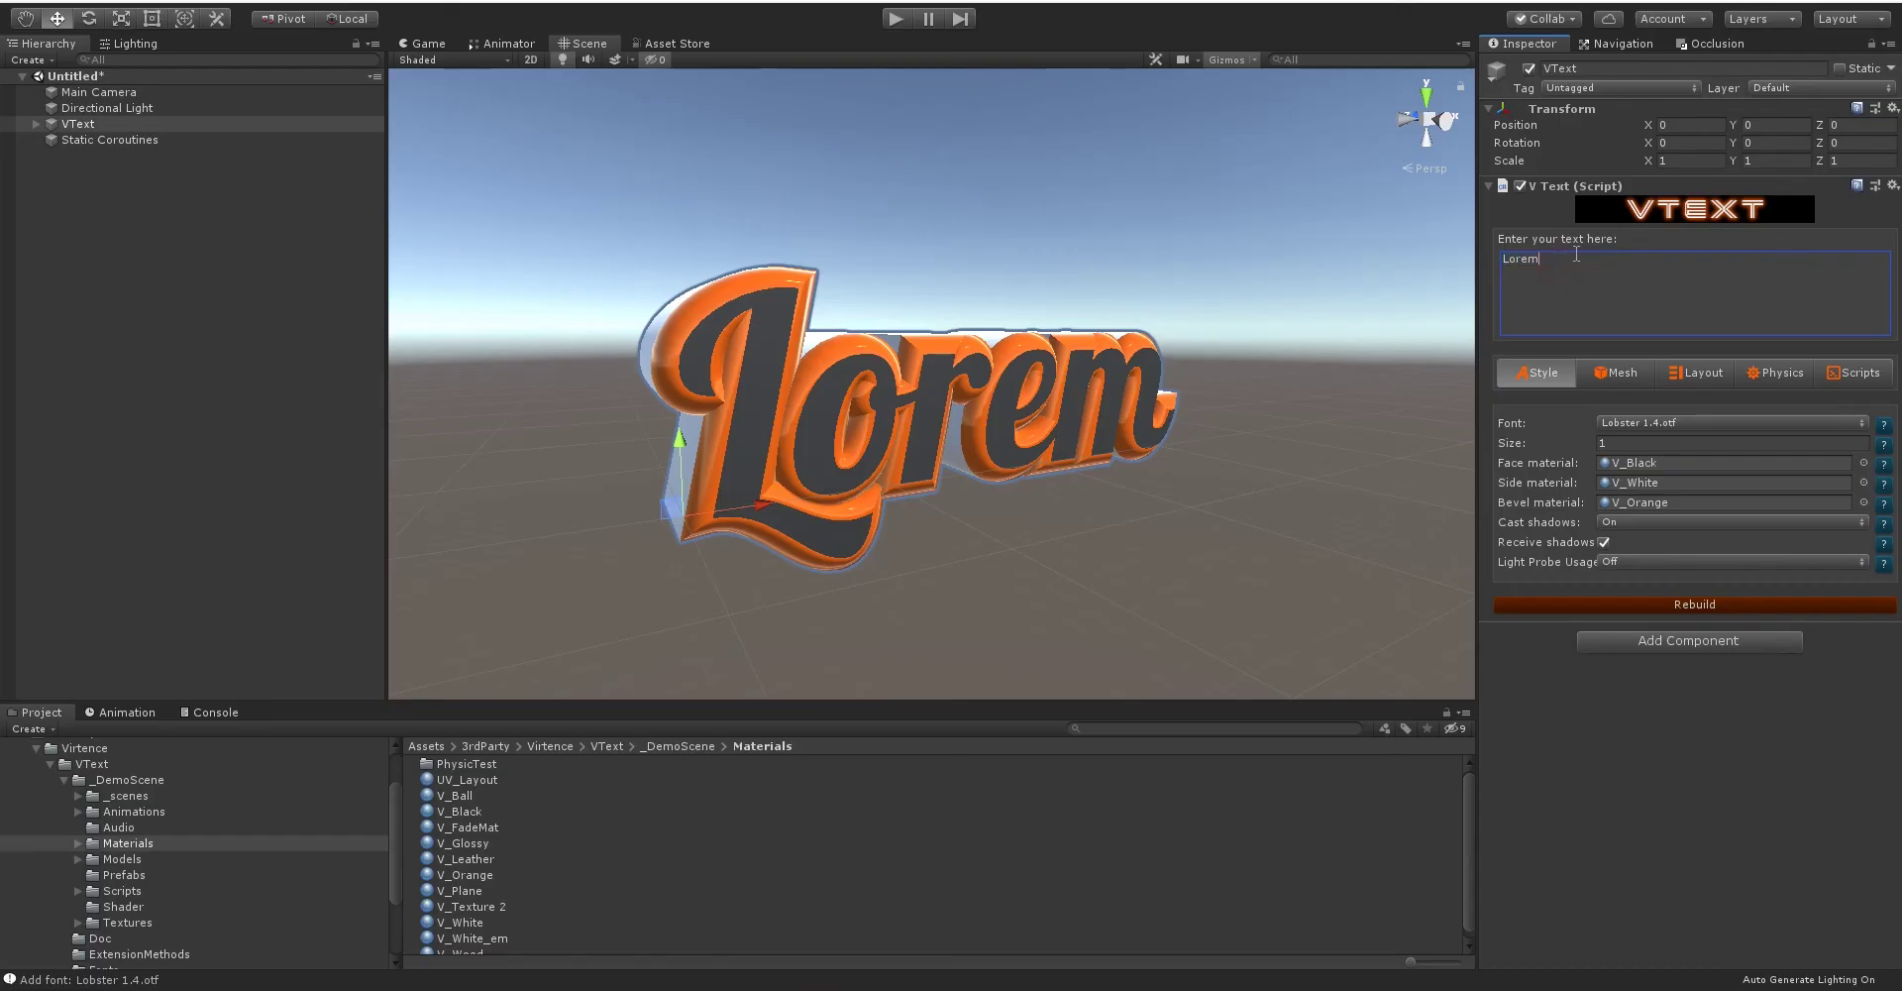
text(ipsum dolor sit amet)
scroll(994, 259, down, 6)
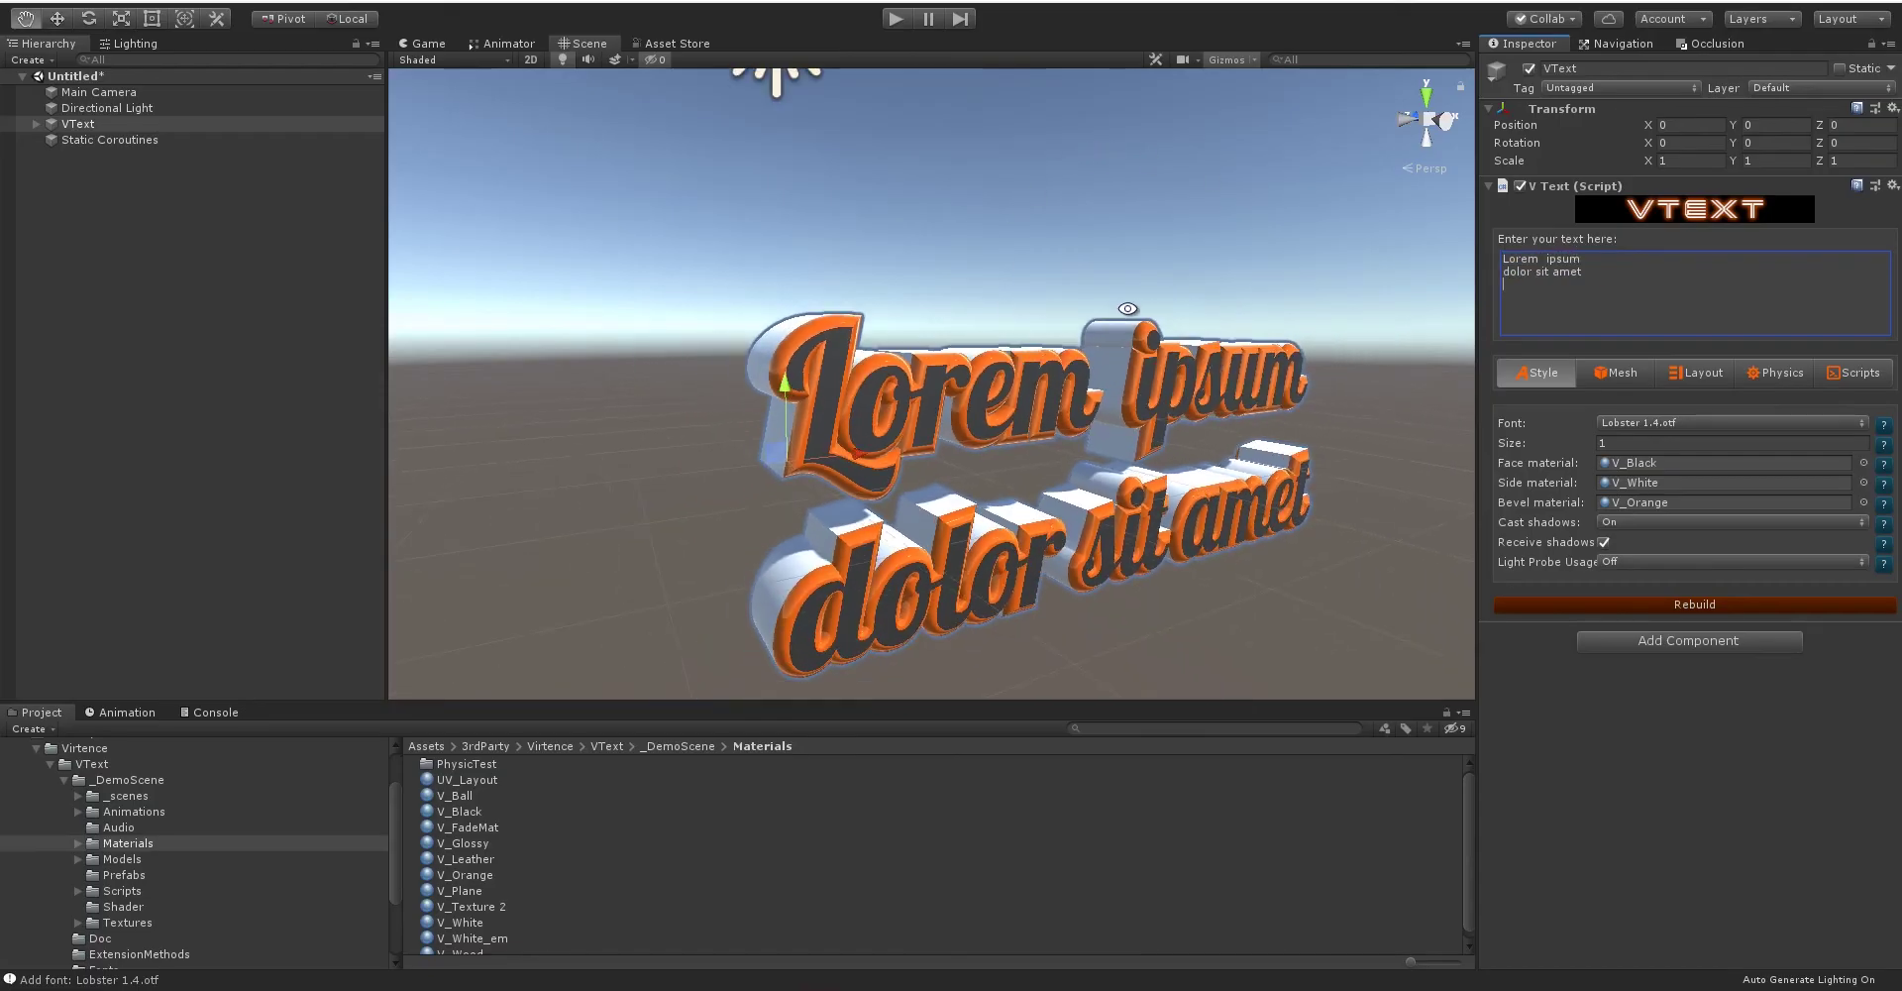
alt+drag(1148, 305, 1212, 272)
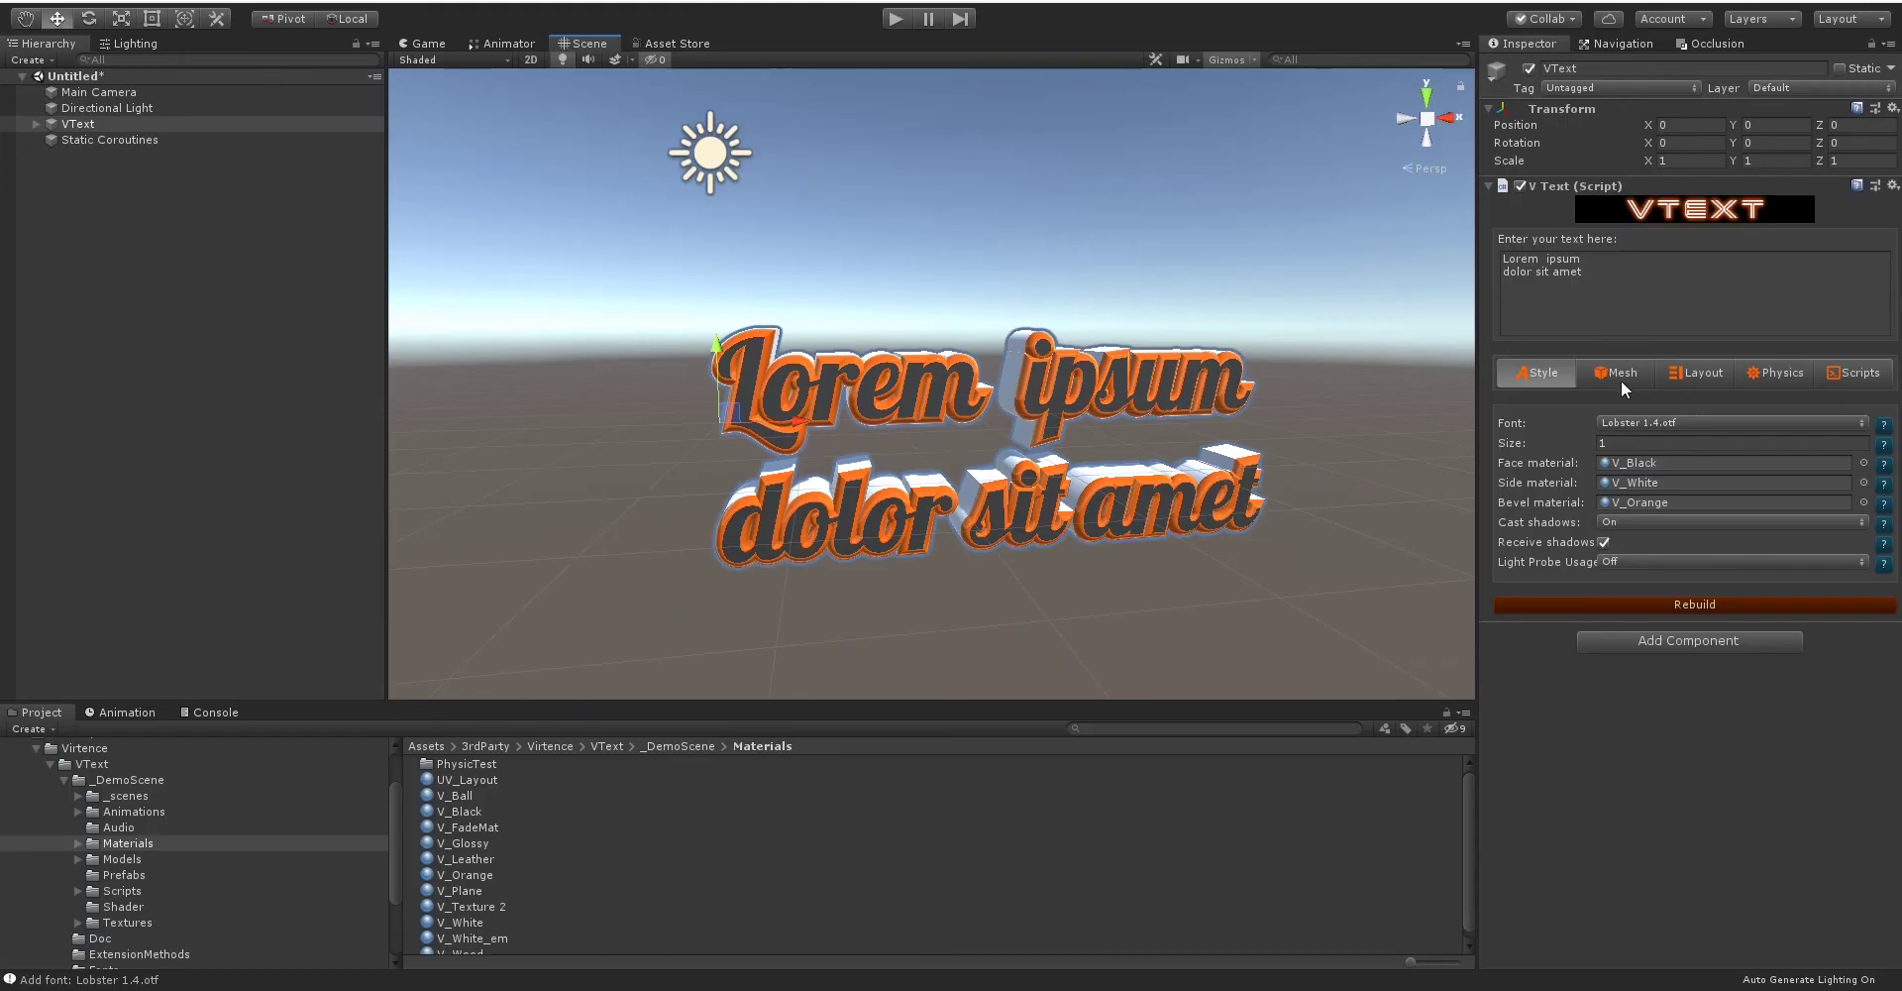
Try the Start and Center options for the text layout's major alignment.
click(1706, 374)
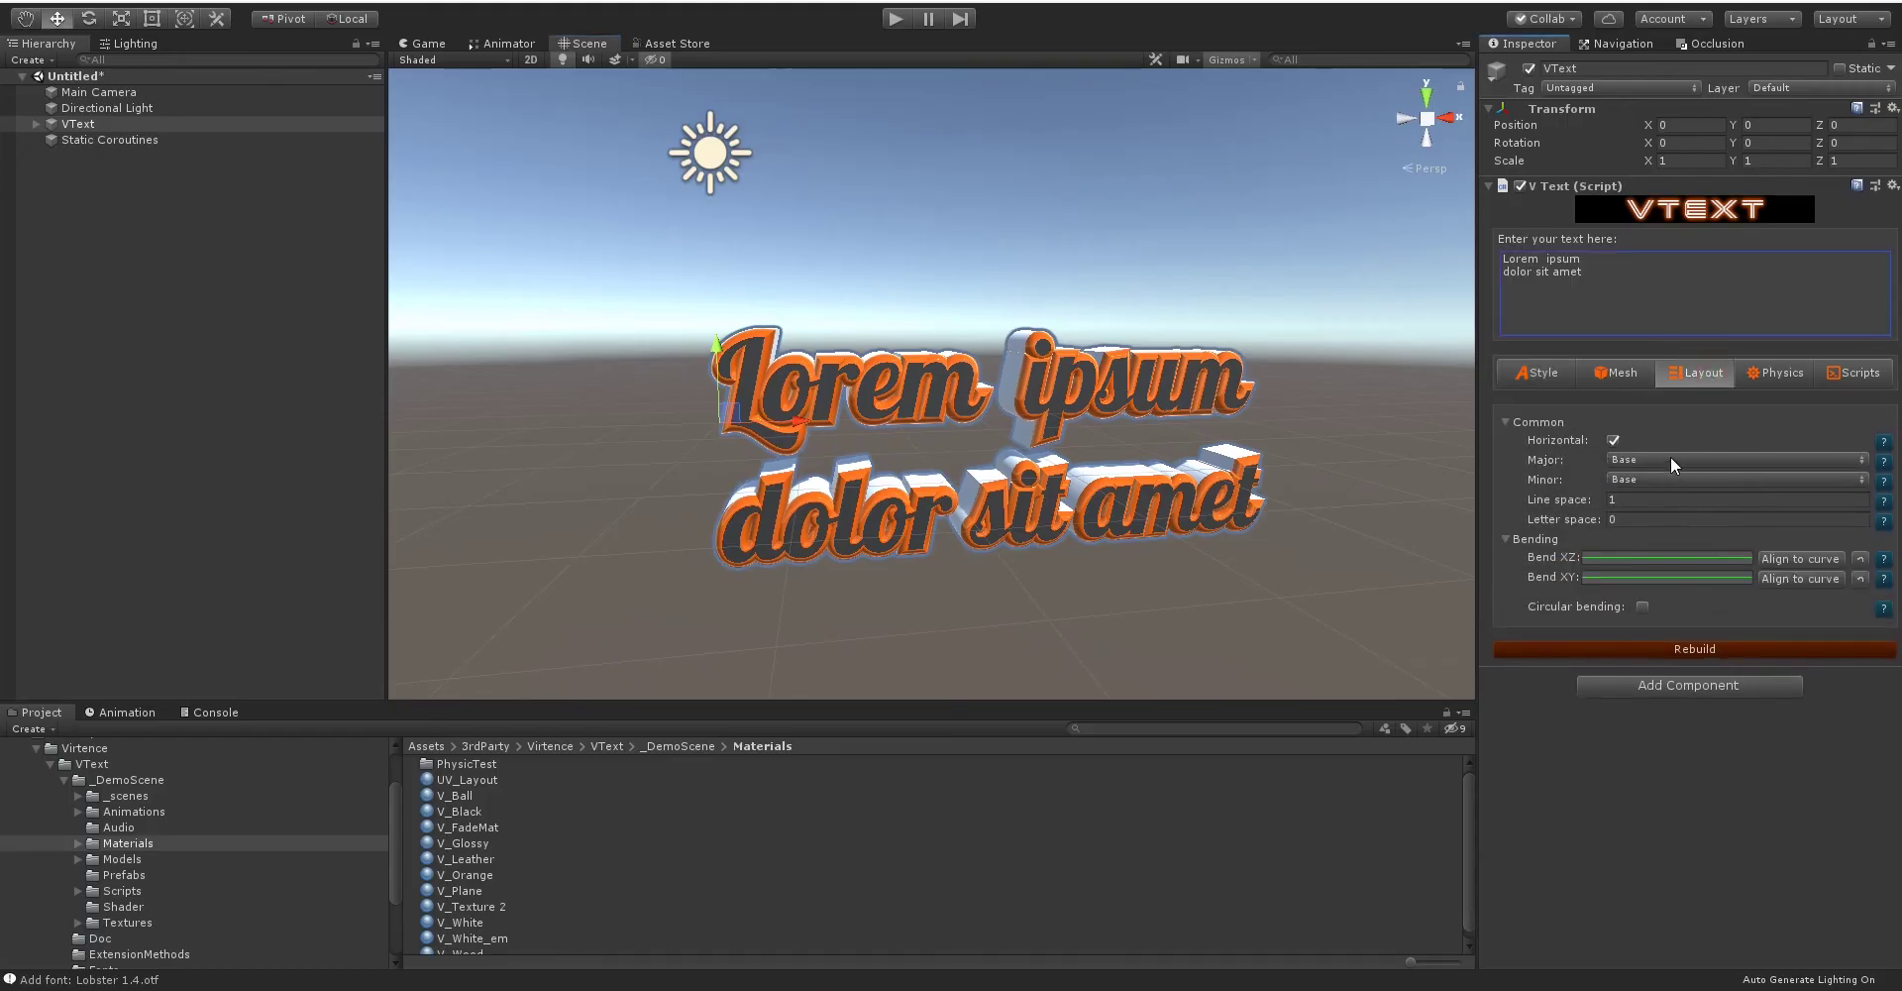
click(1637, 458)
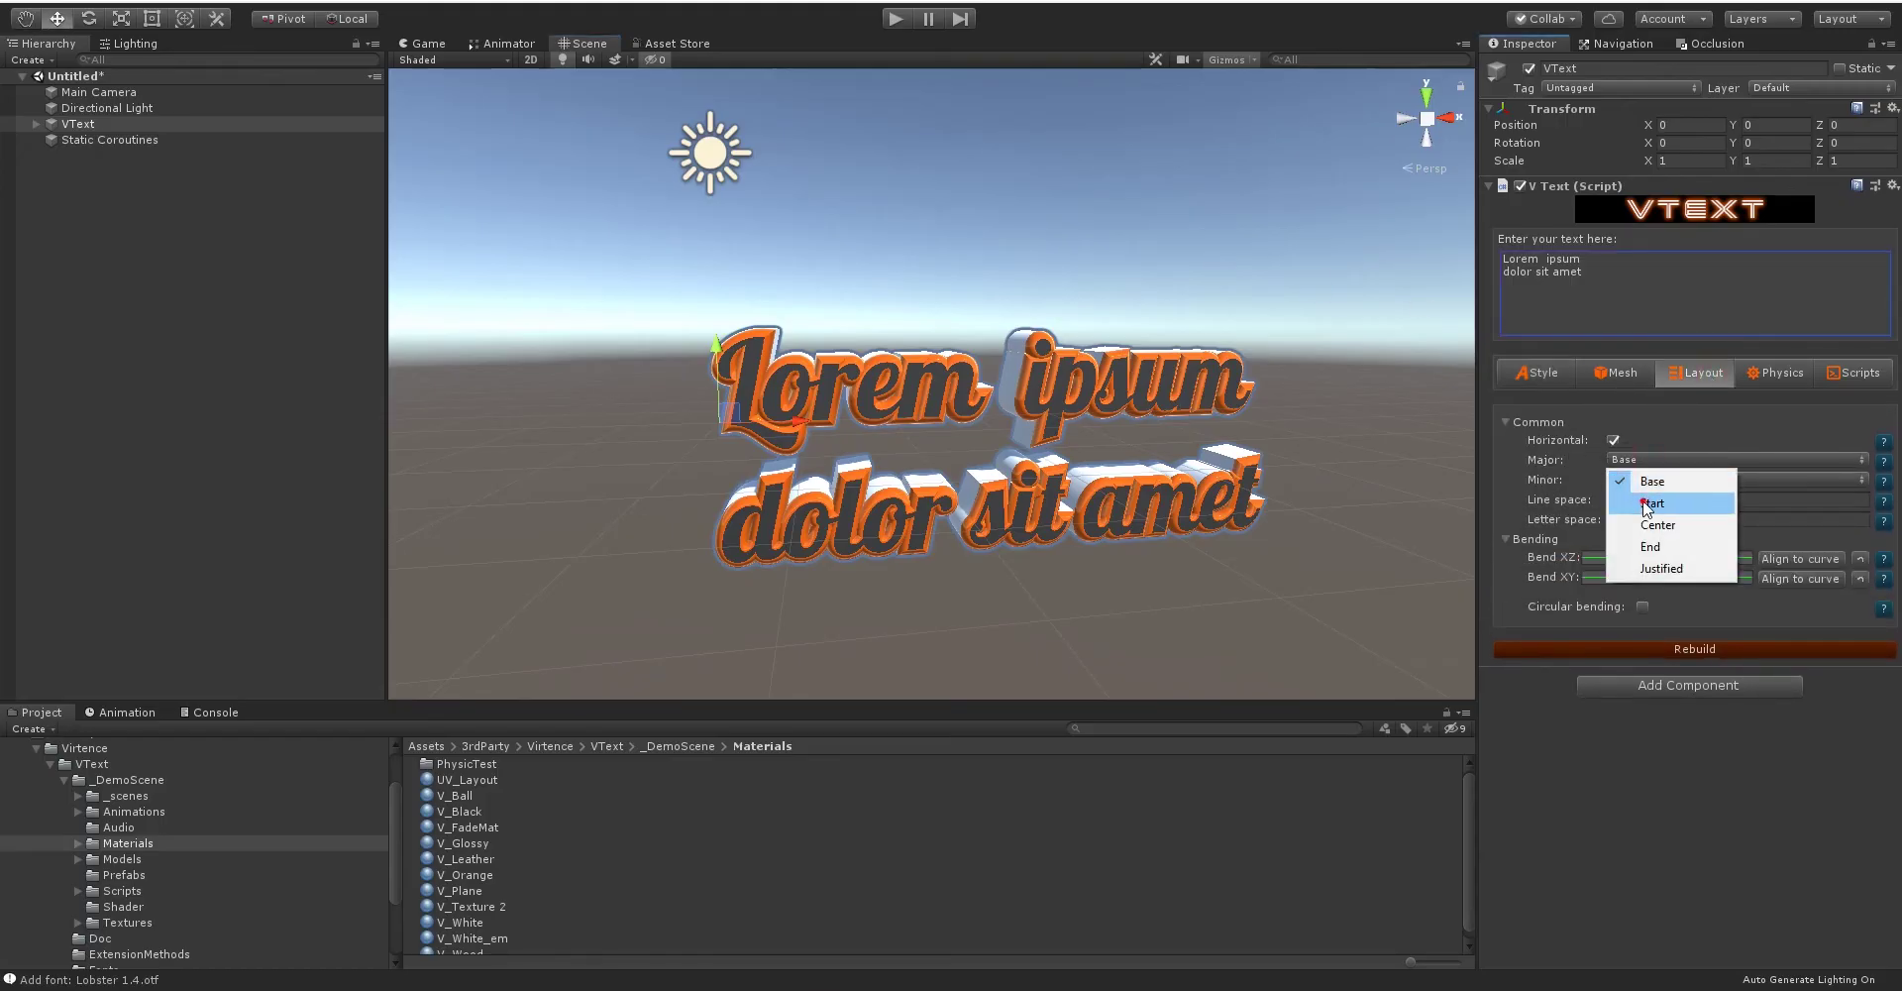
click(1646, 505)
click(1642, 460)
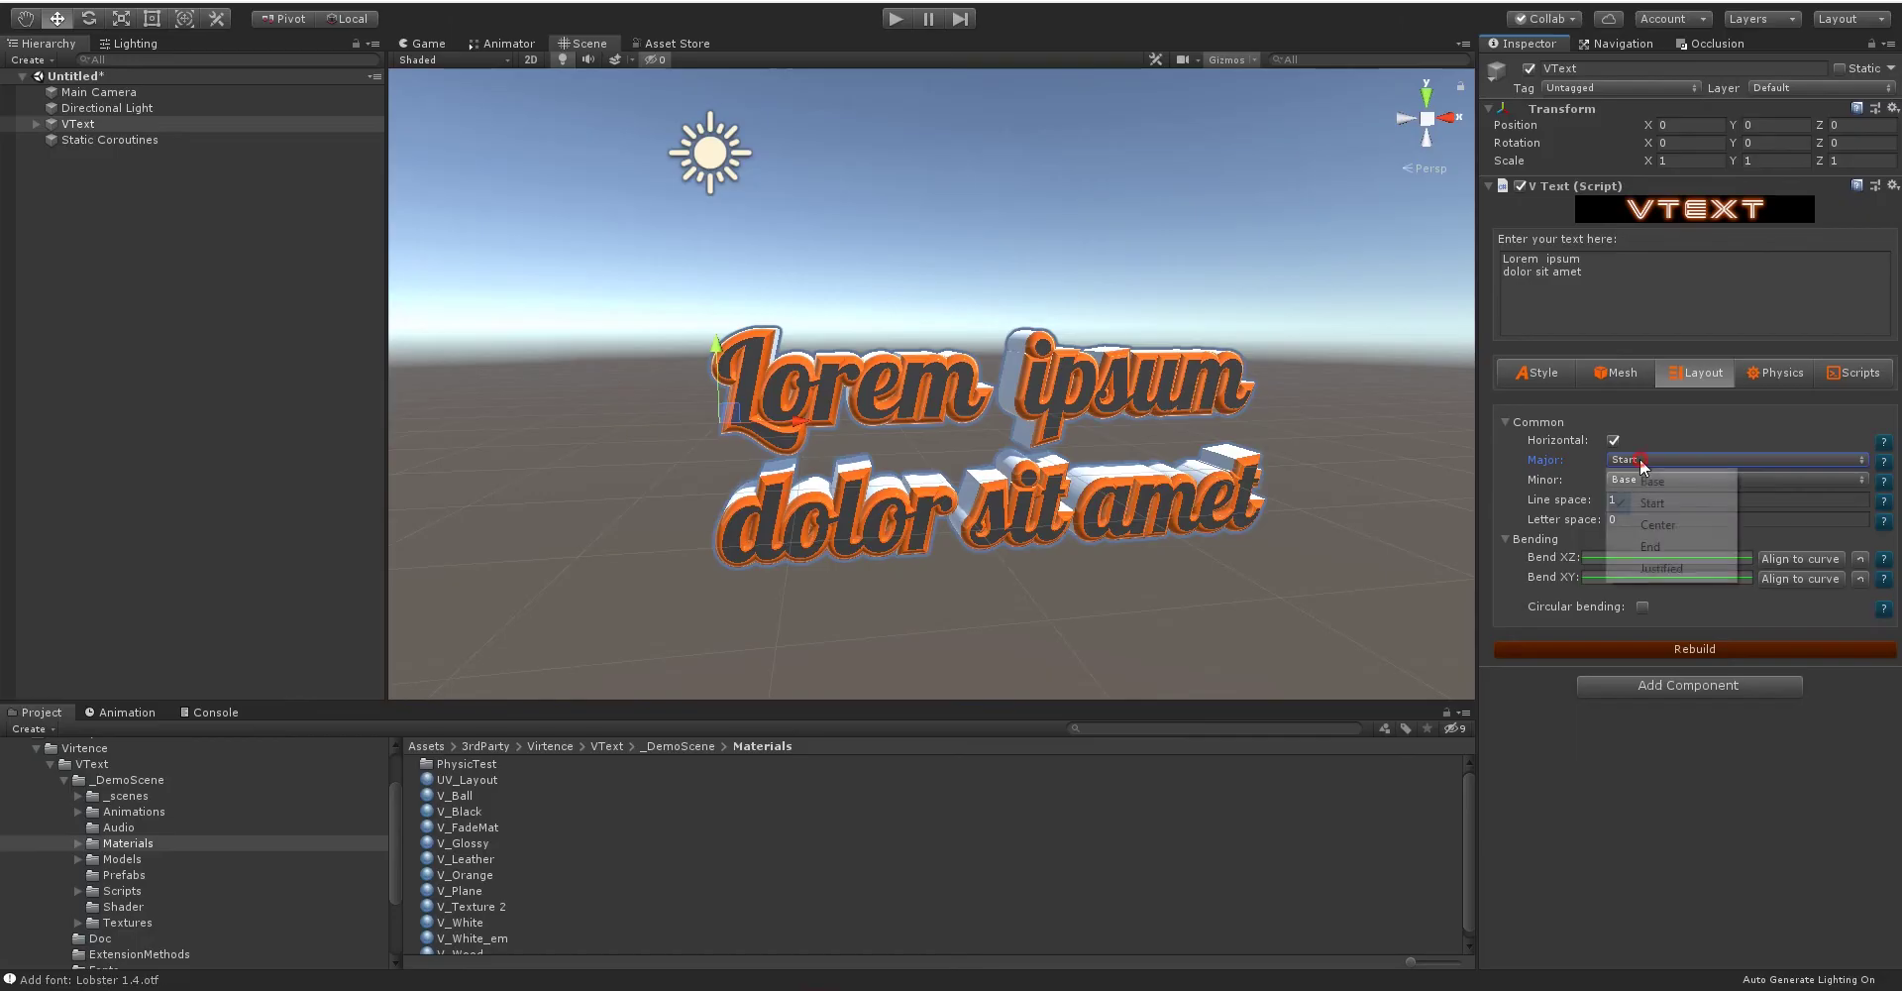
click(1643, 520)
scroll(1193, 445, down, 3)
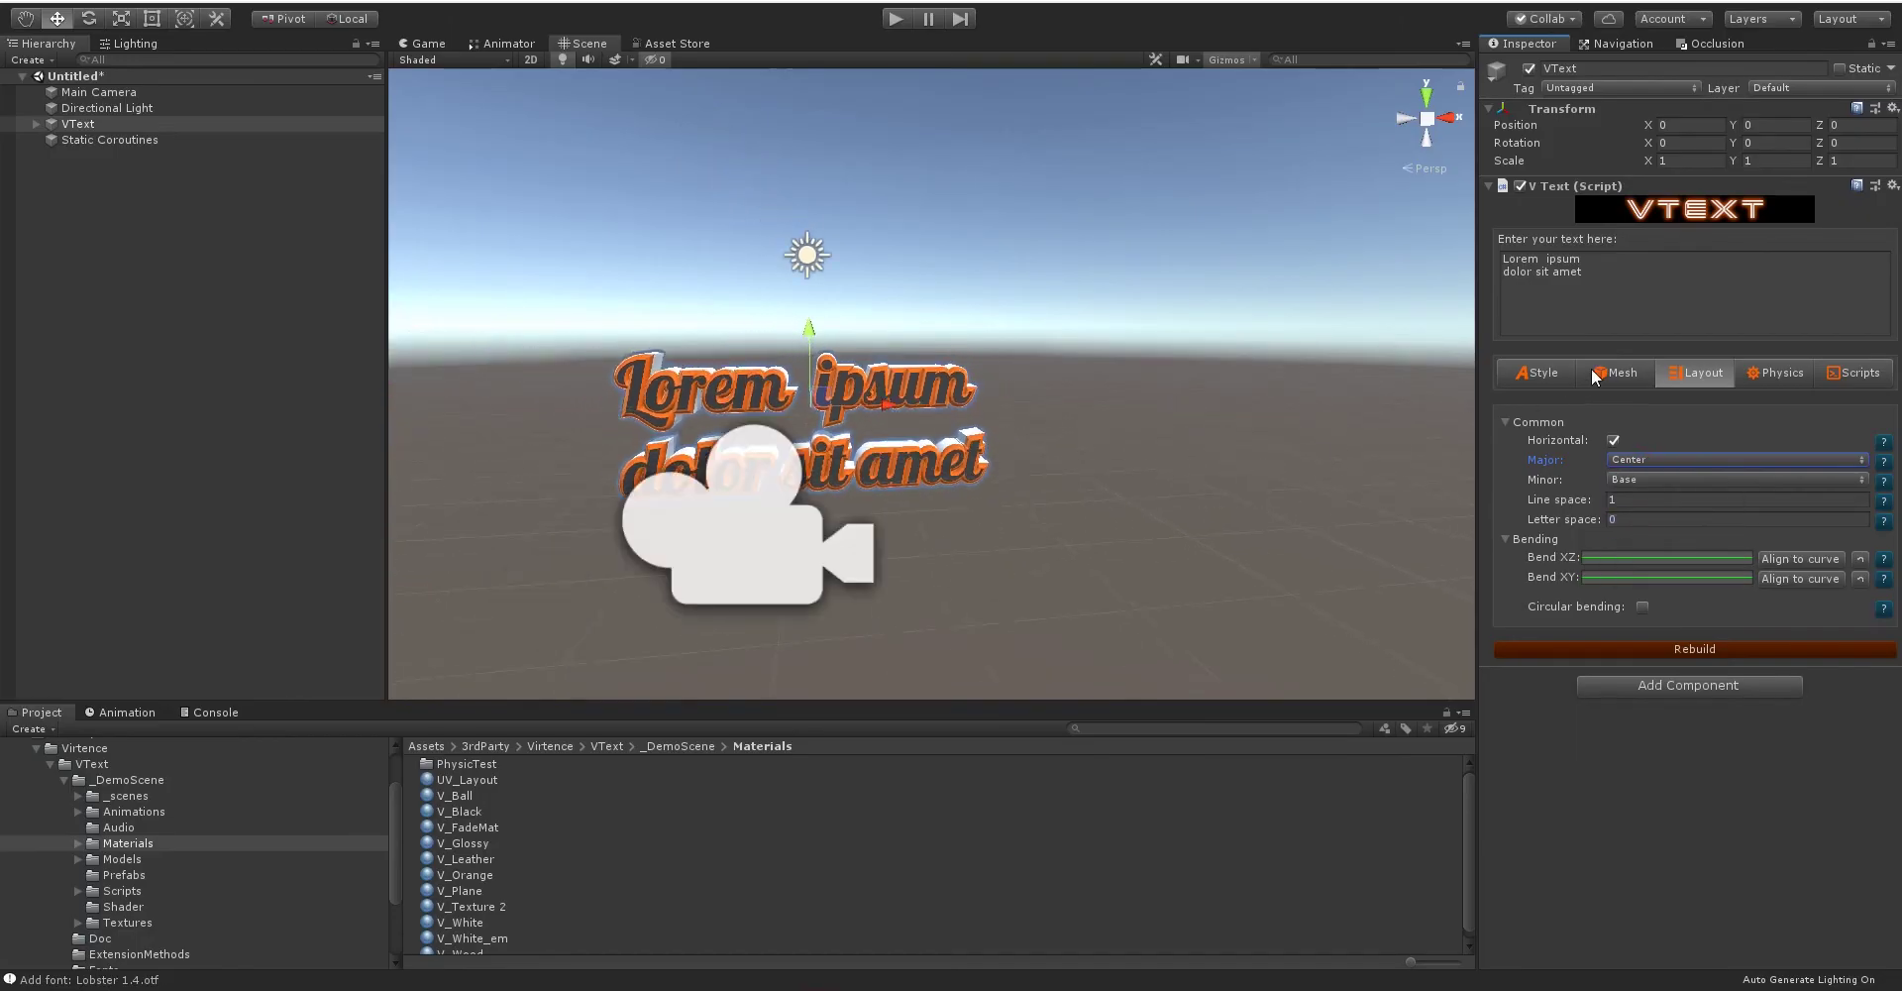
Remove "ipsum" from the first line and compare the Start, Center and End major alignments.
double_click(1571, 257)
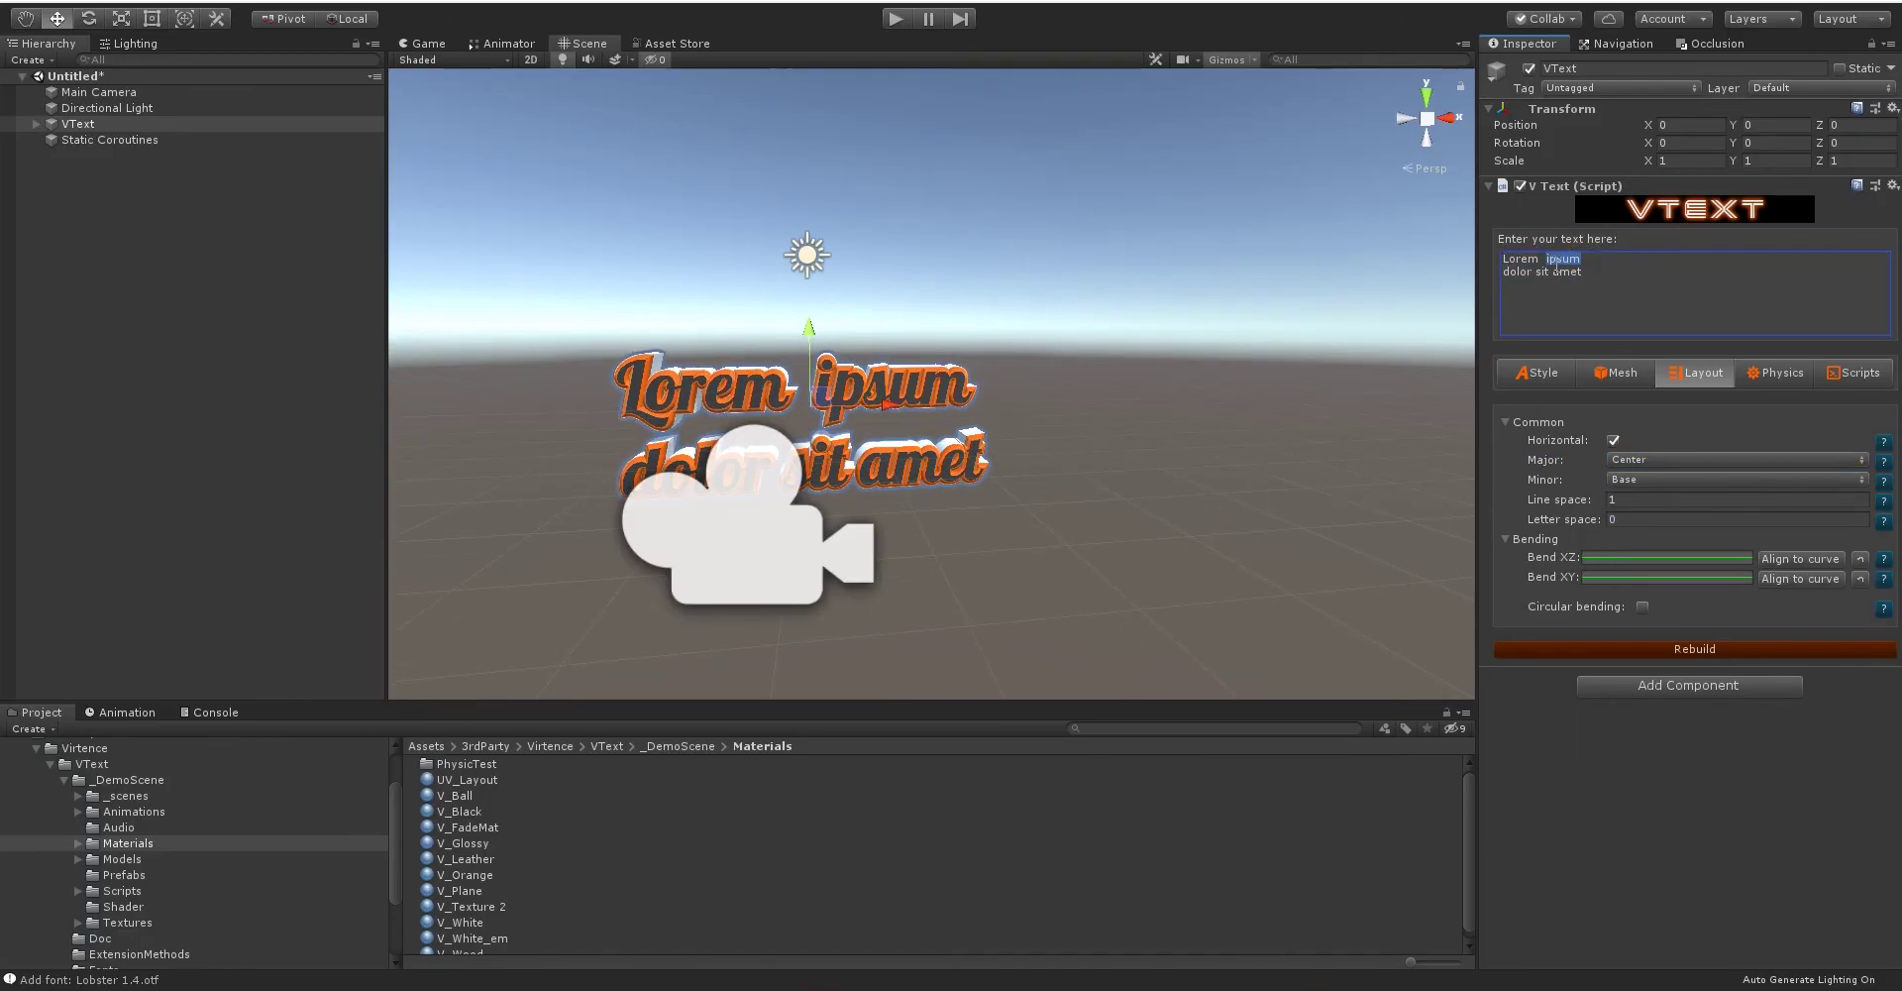
key(BackSpace)
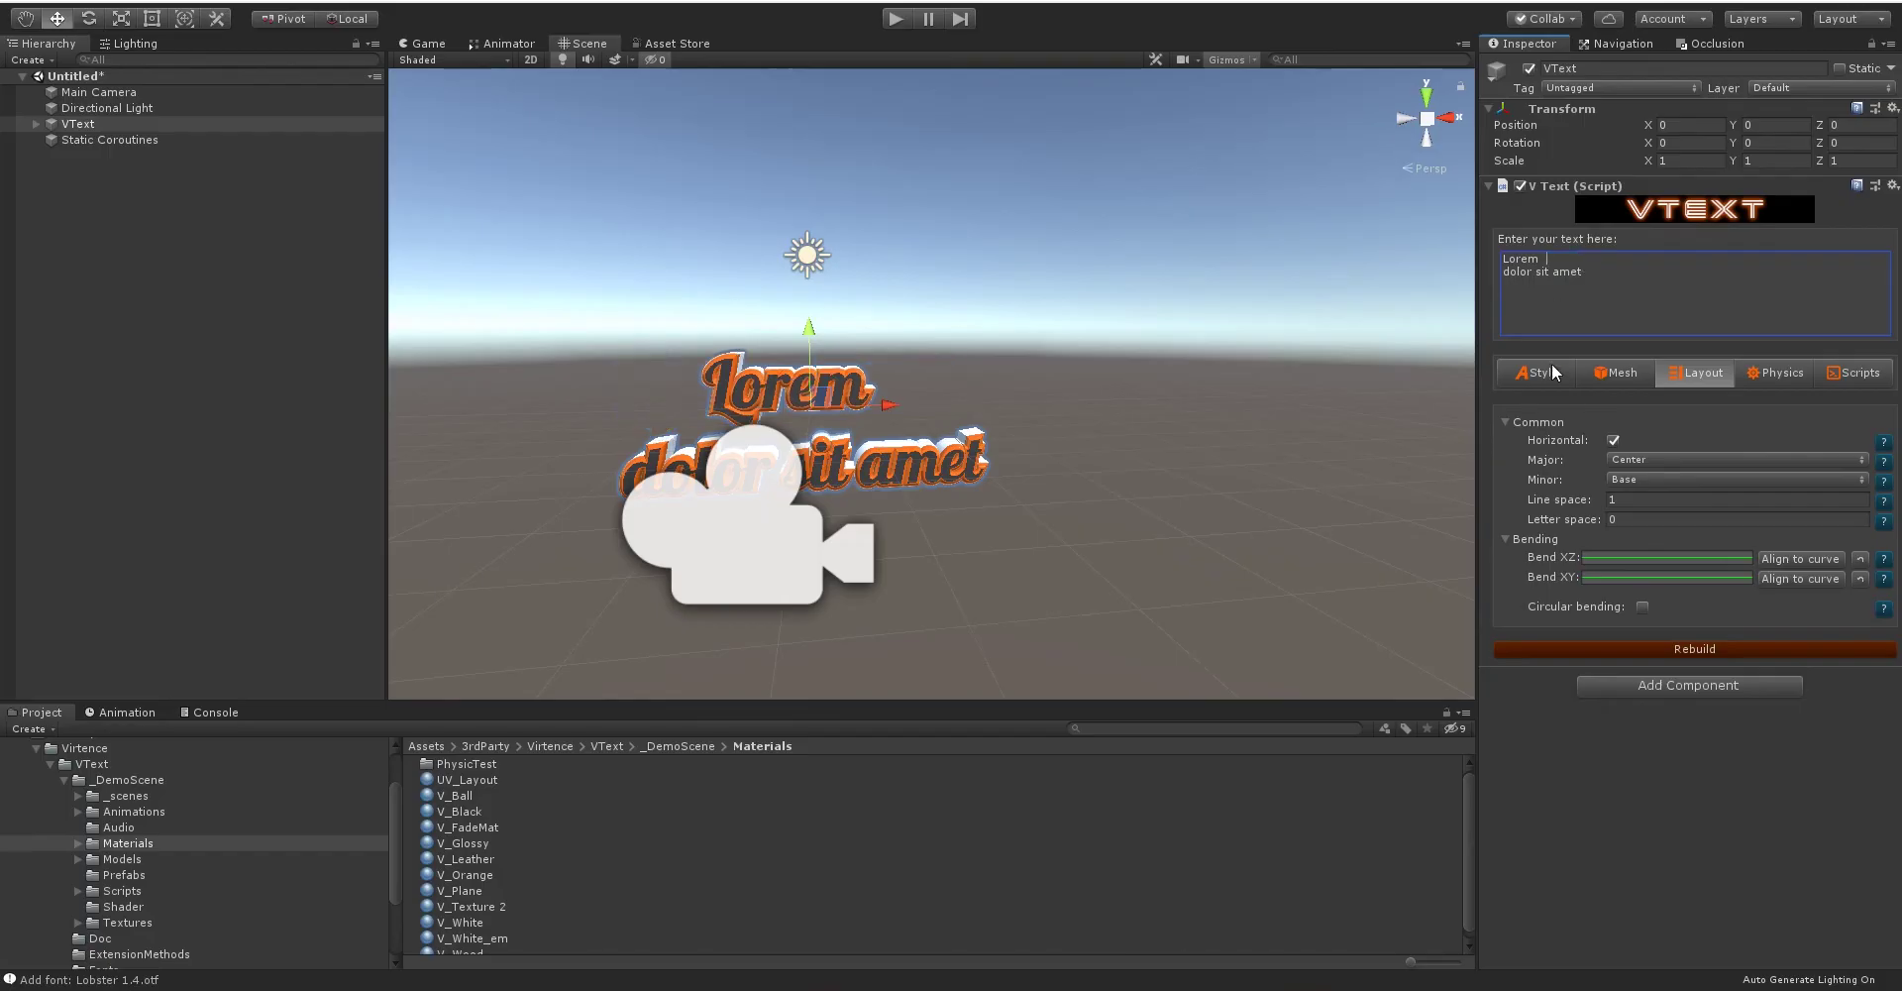
click(1612, 461)
click(1659, 475)
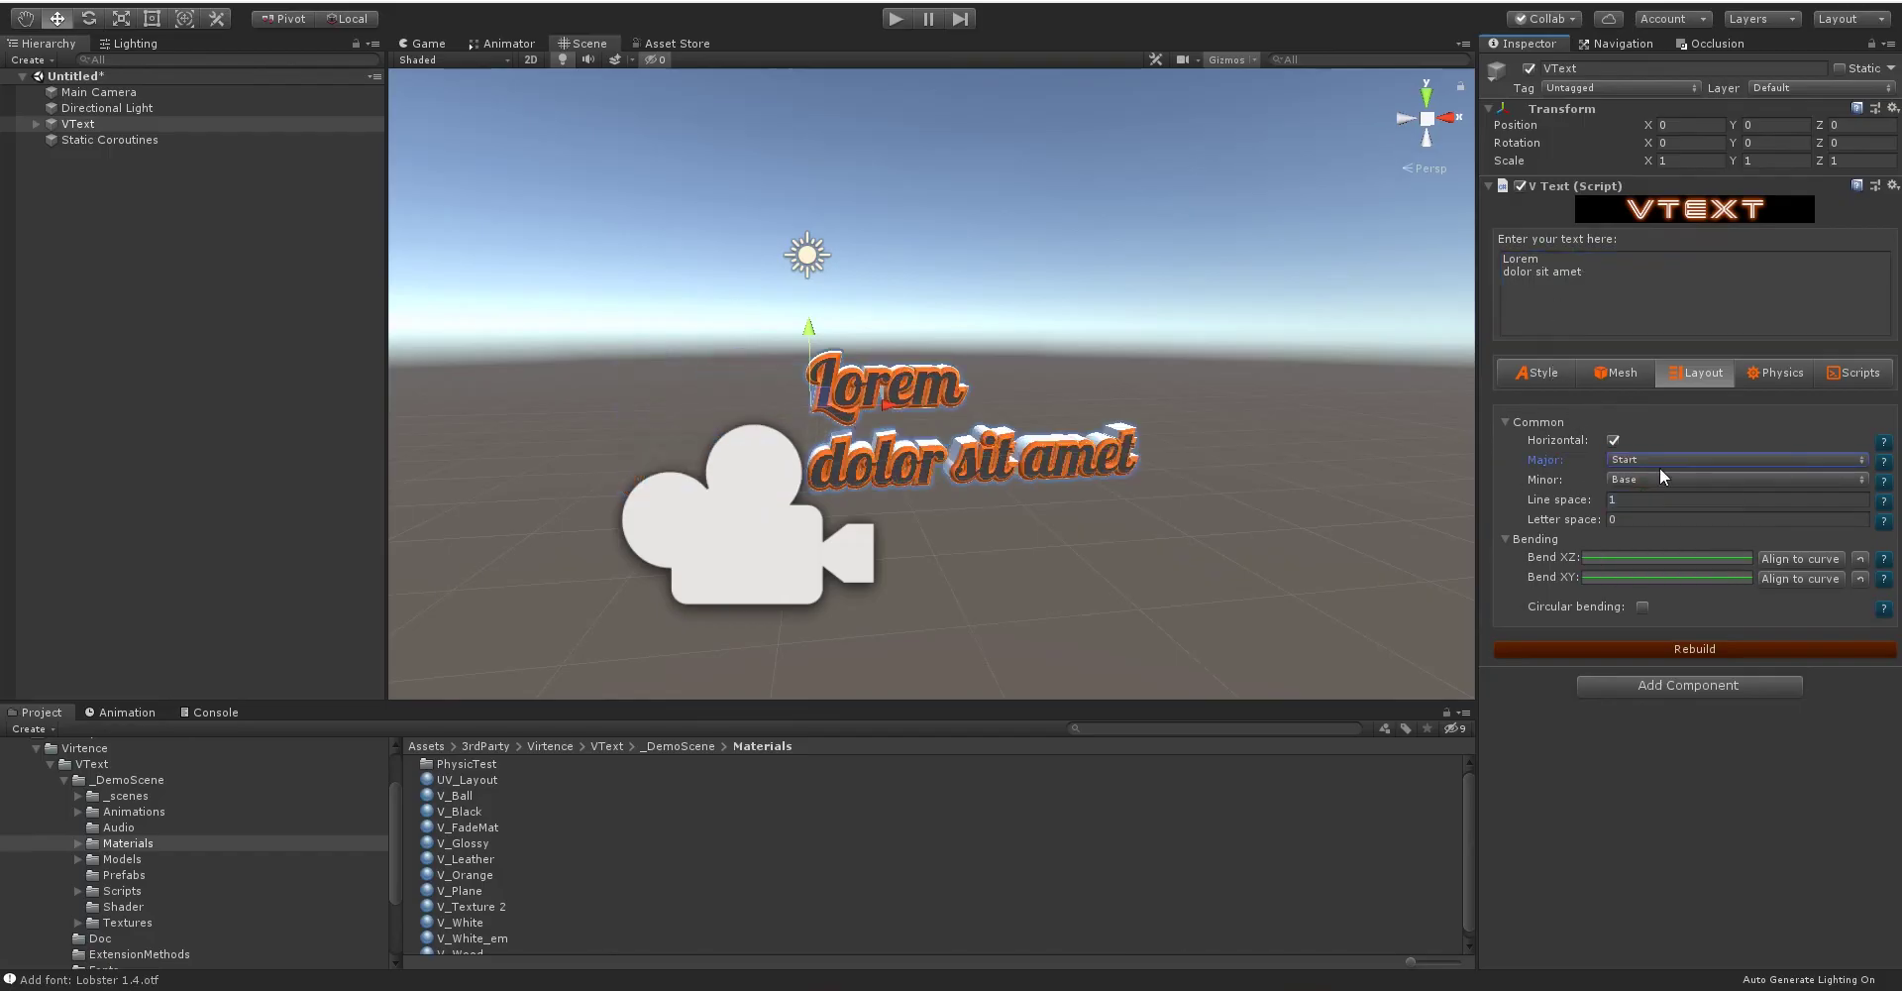
click(1651, 457)
click(1646, 520)
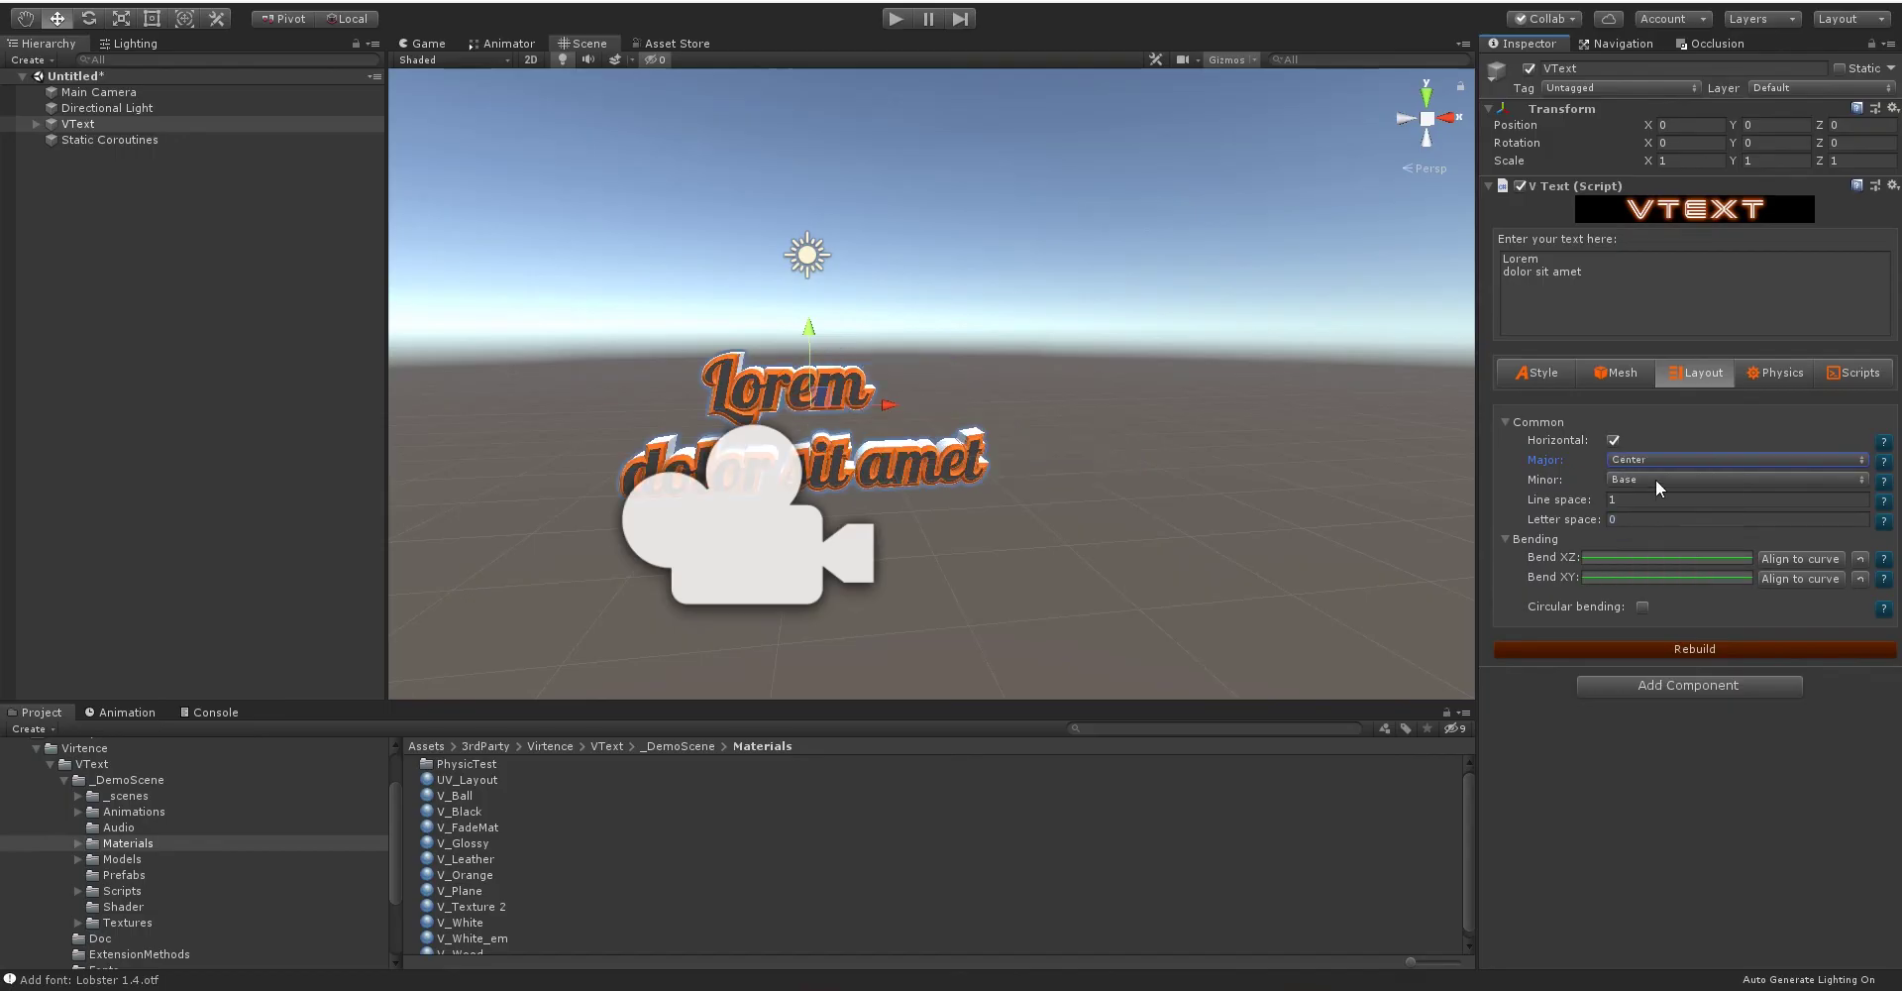
click(1654, 456)
click(1657, 551)
Delete the second line and re-enter "ipsum" after "Lorem", with "dolor sit amet" on a new line.
drag(1619, 275, 1519, 273)
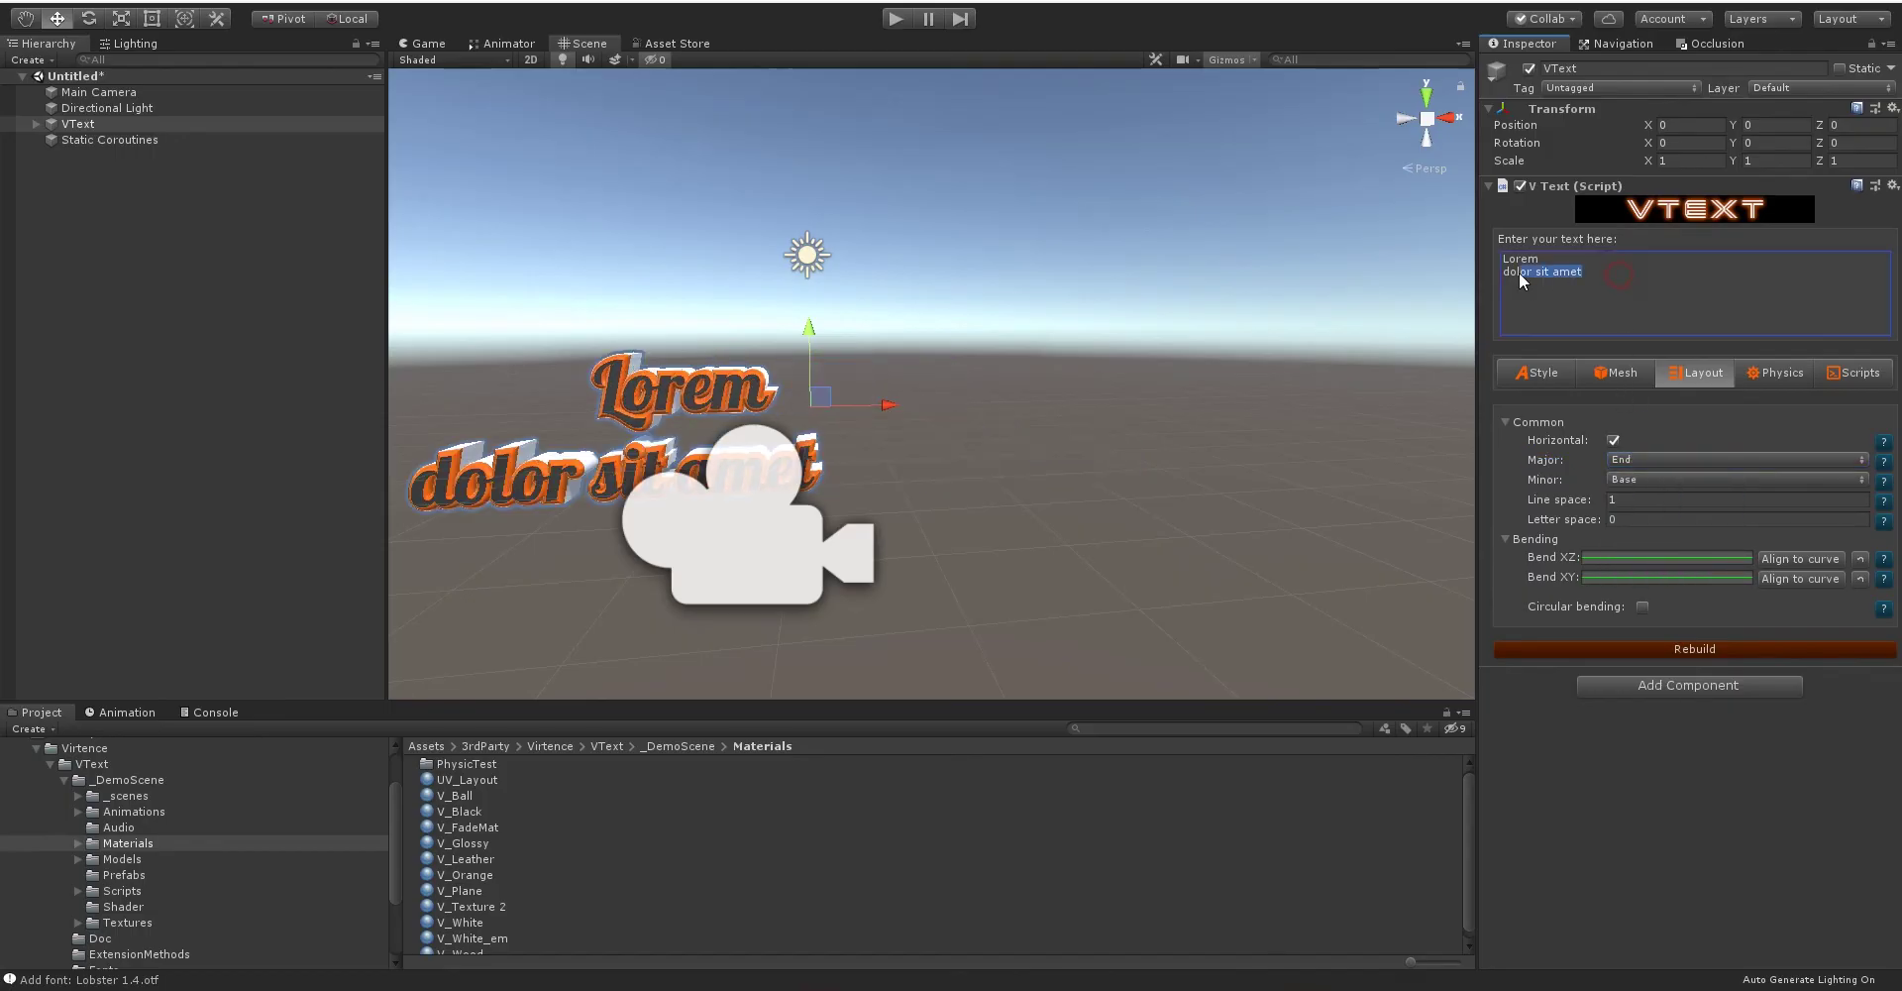
key(BackSpace)
key(BackSpace)
key(BackSpace)
key(BackSpace)
key(BackSpace)
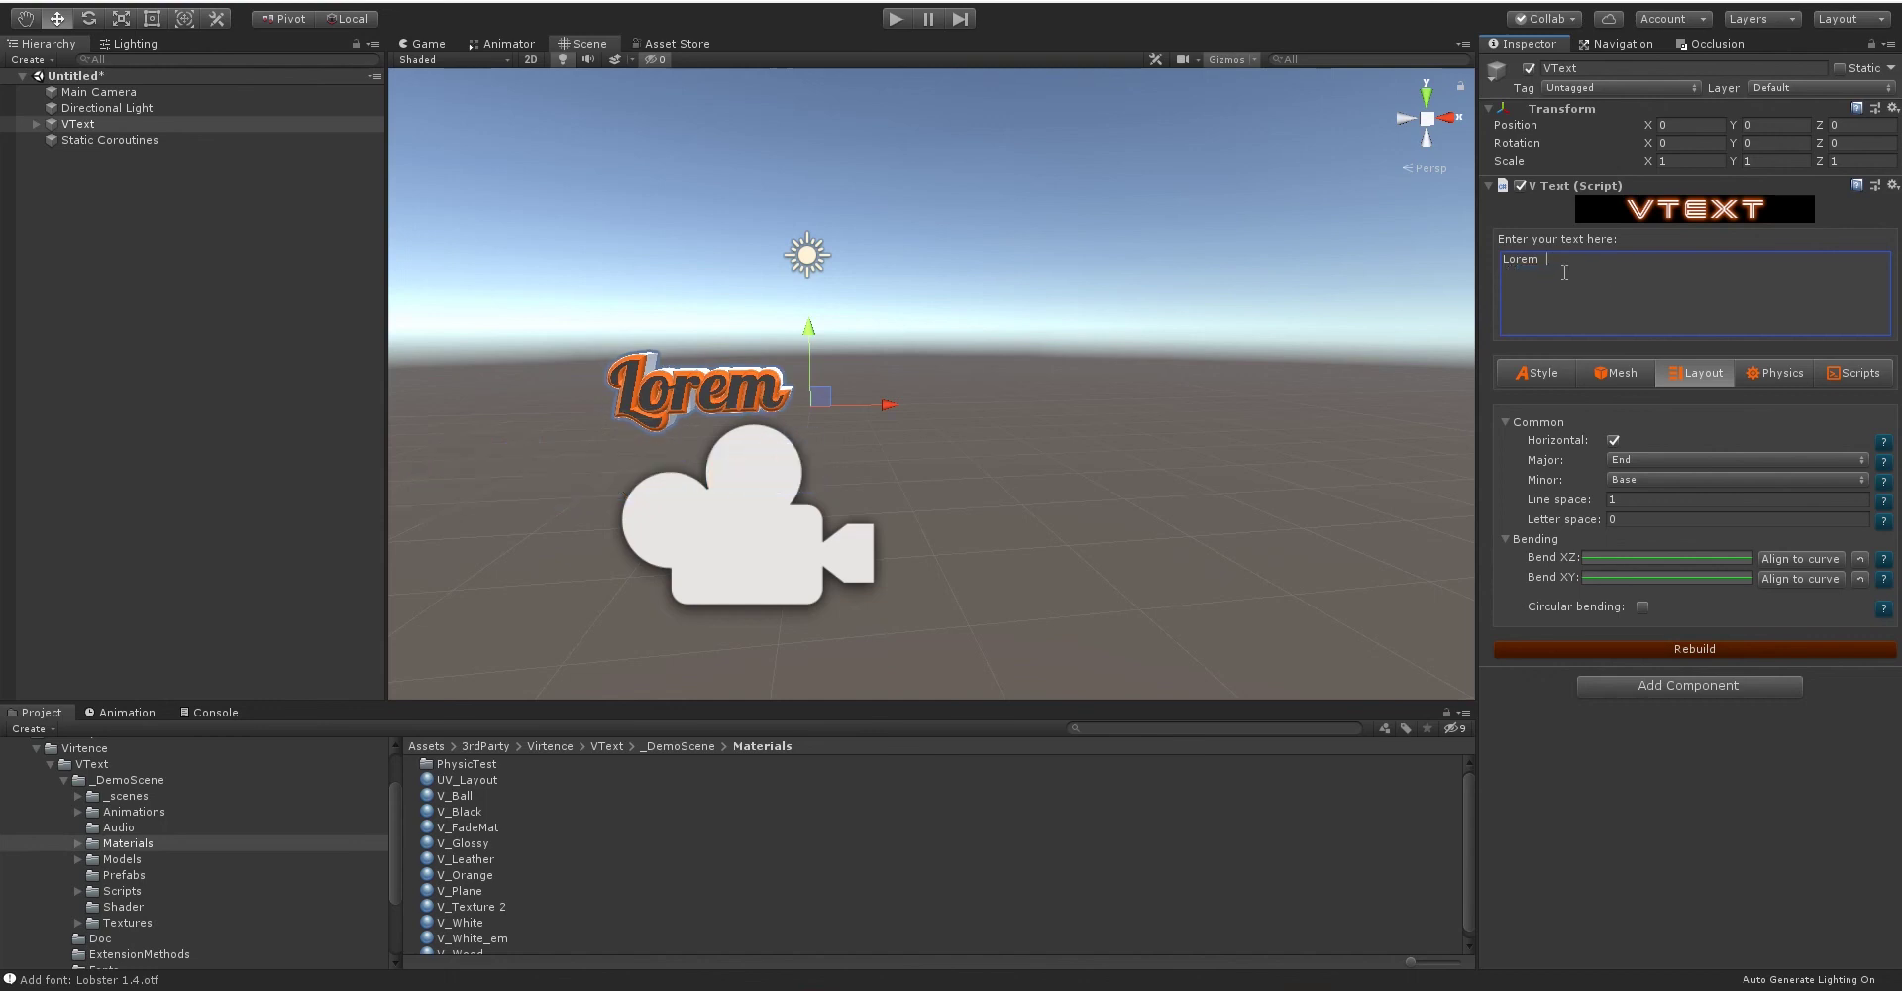
text(ipsum dolor sit amet)
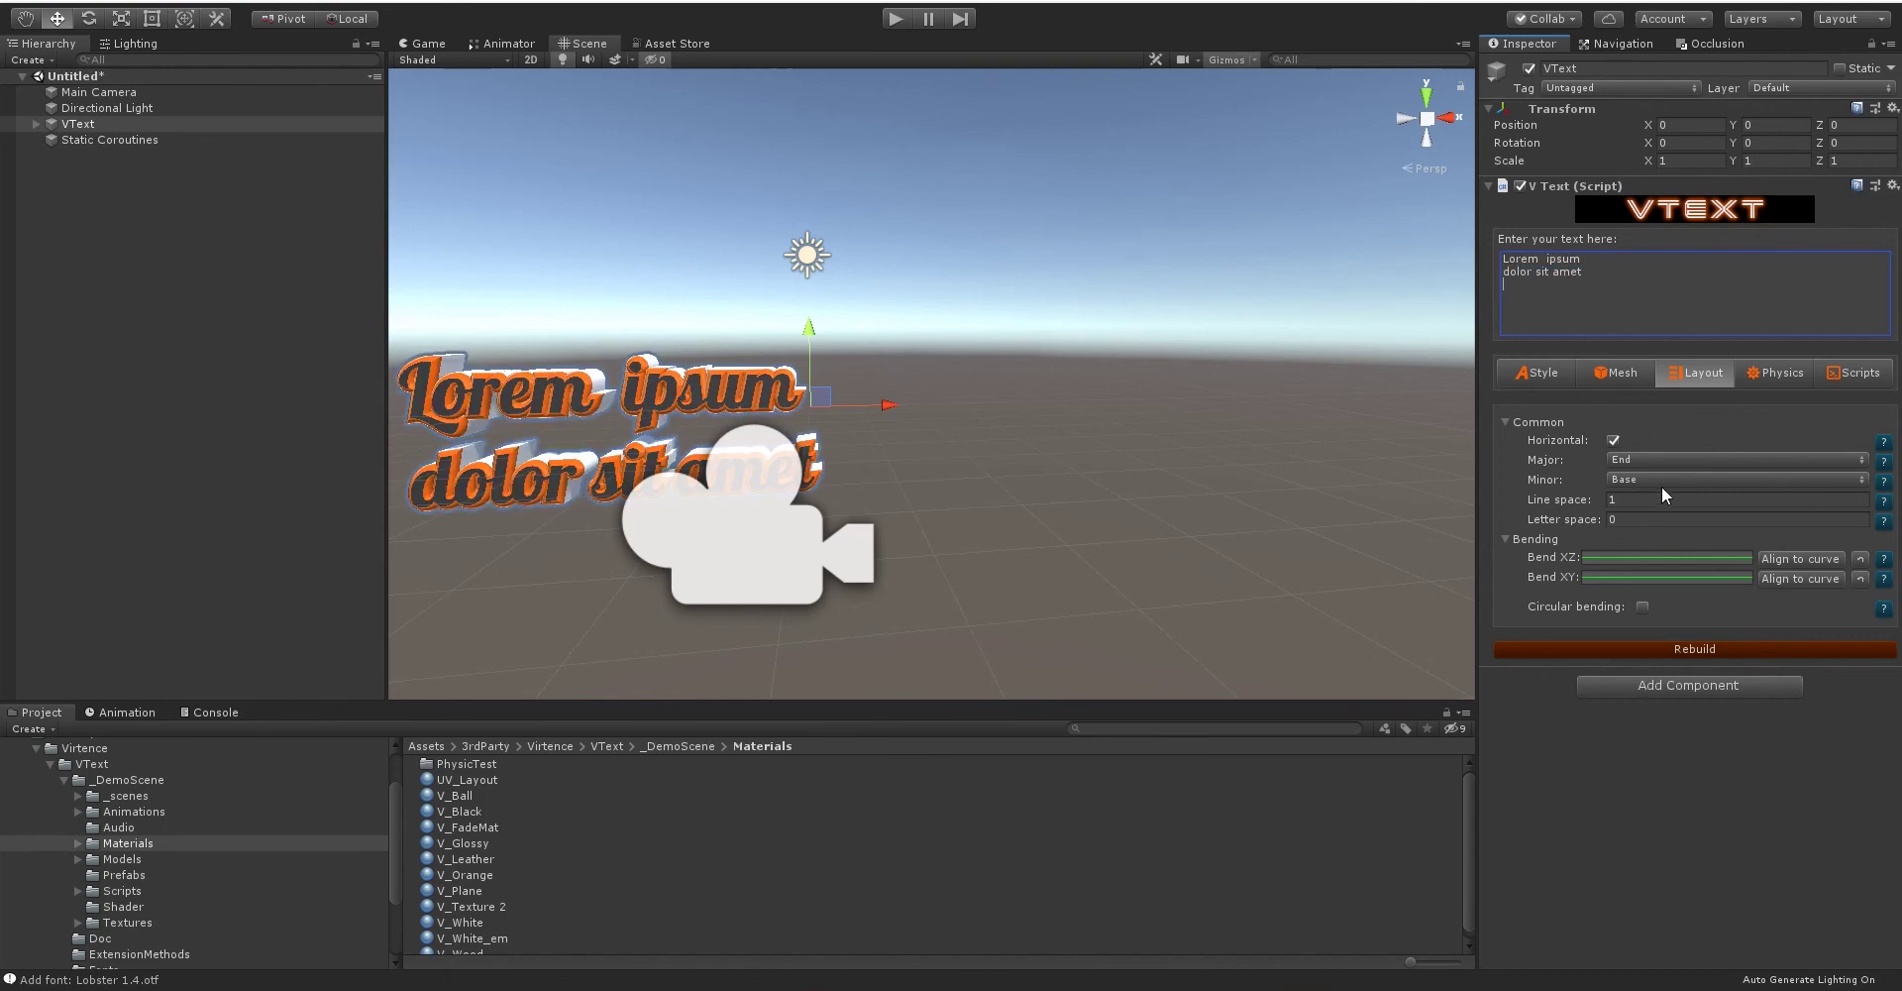
Set the text layout's major alignment to Justified.
click(1661, 459)
click(1650, 563)
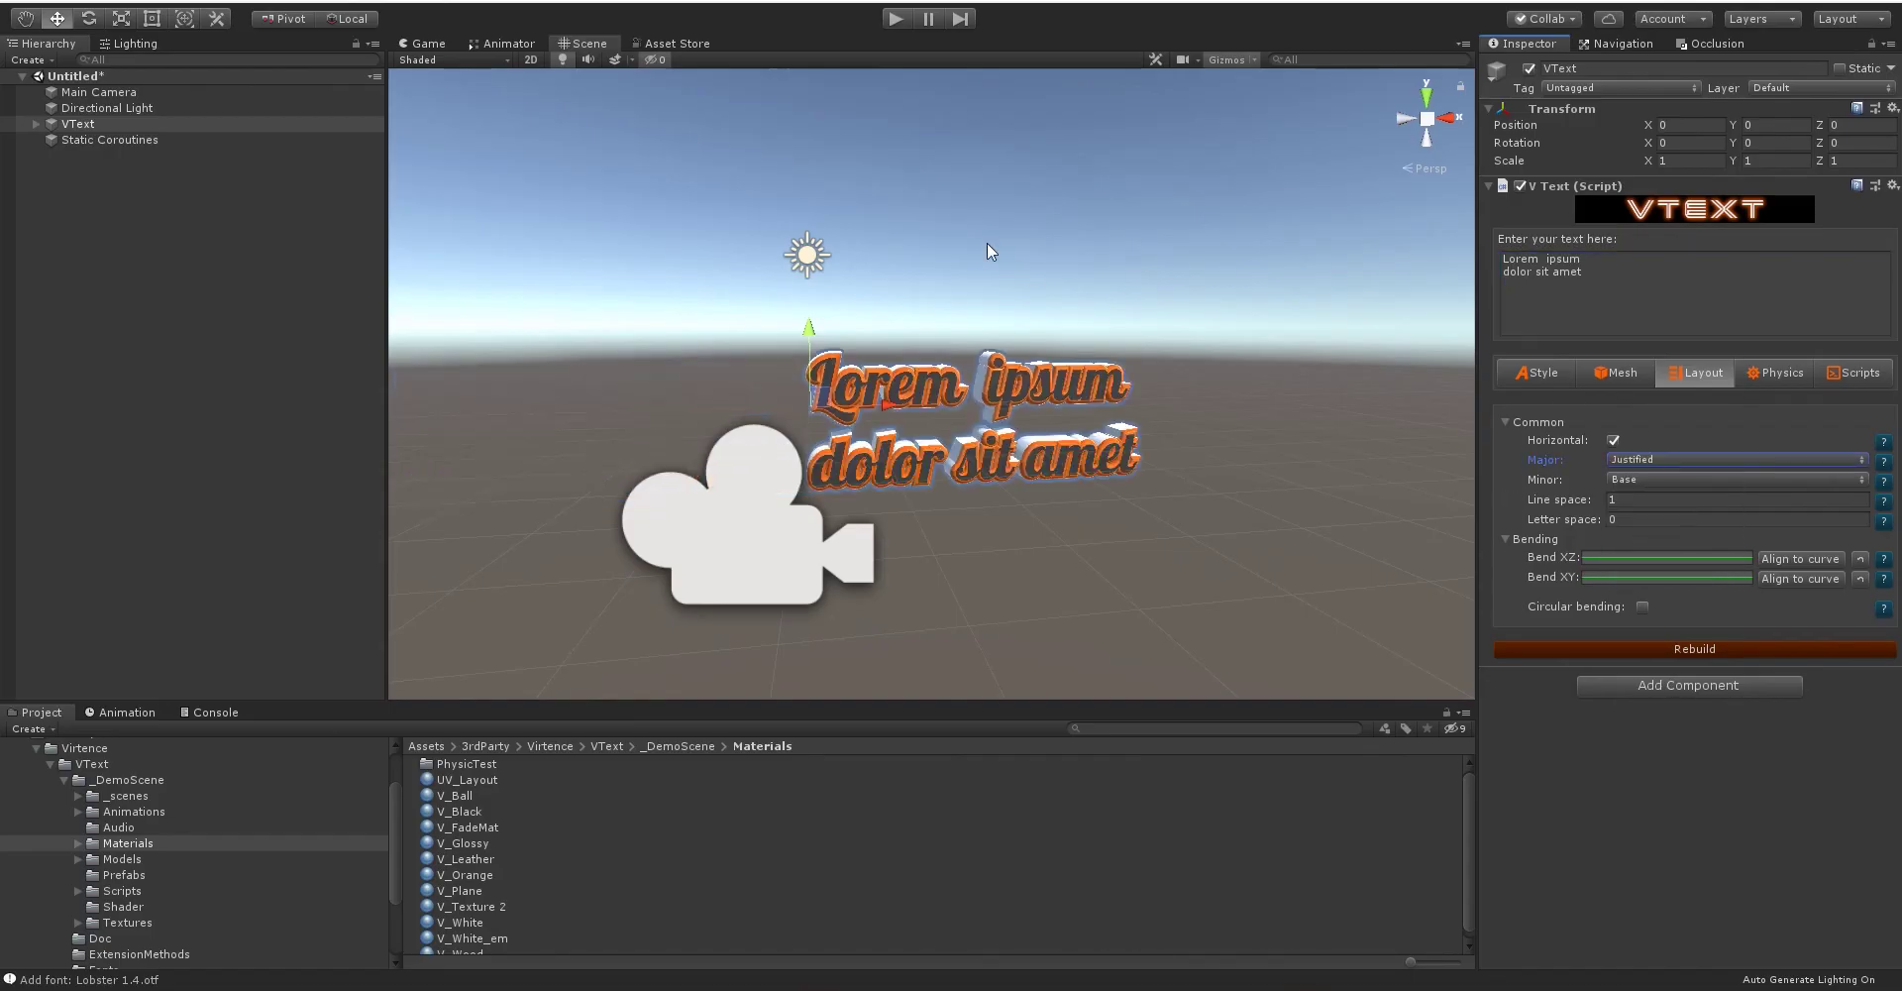
scroll(987, 253, down, 1)
alt+drag(1090, 303, 1308, 309)
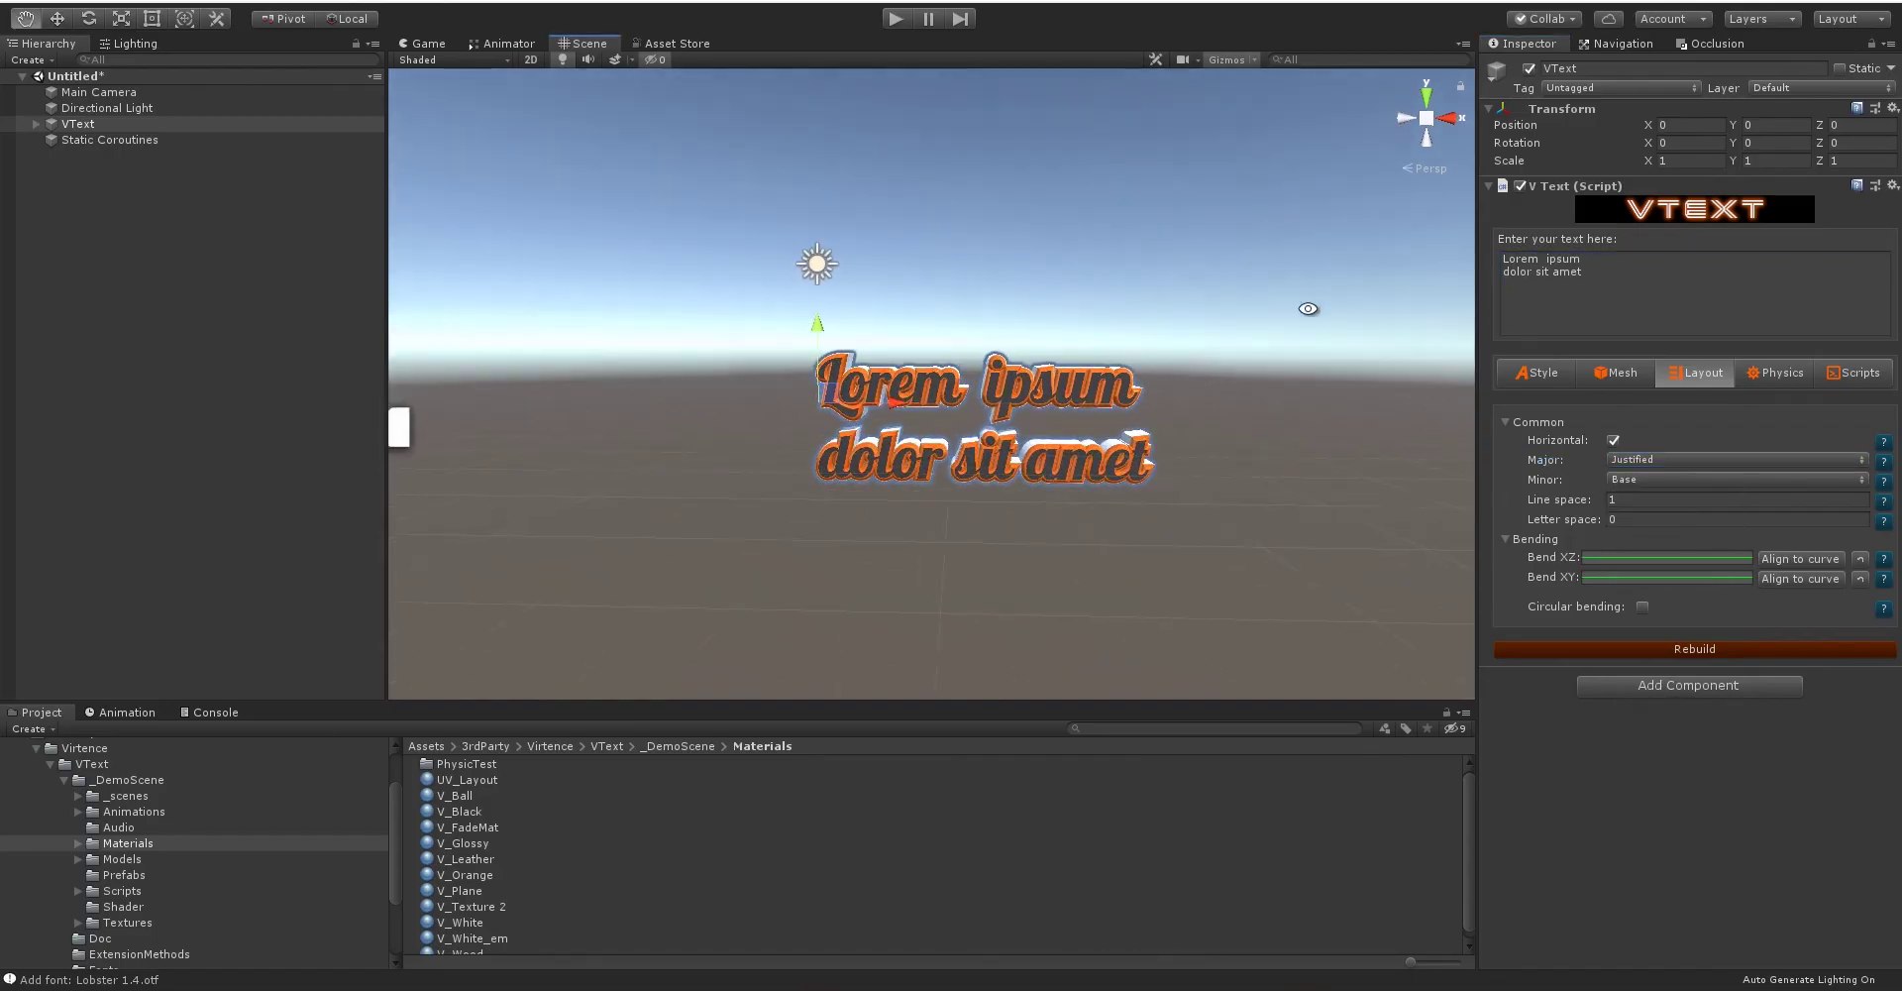
Add a third line reading "test test test" to the text, with a double space before the last word.
click(1599, 271)
click(1589, 273)
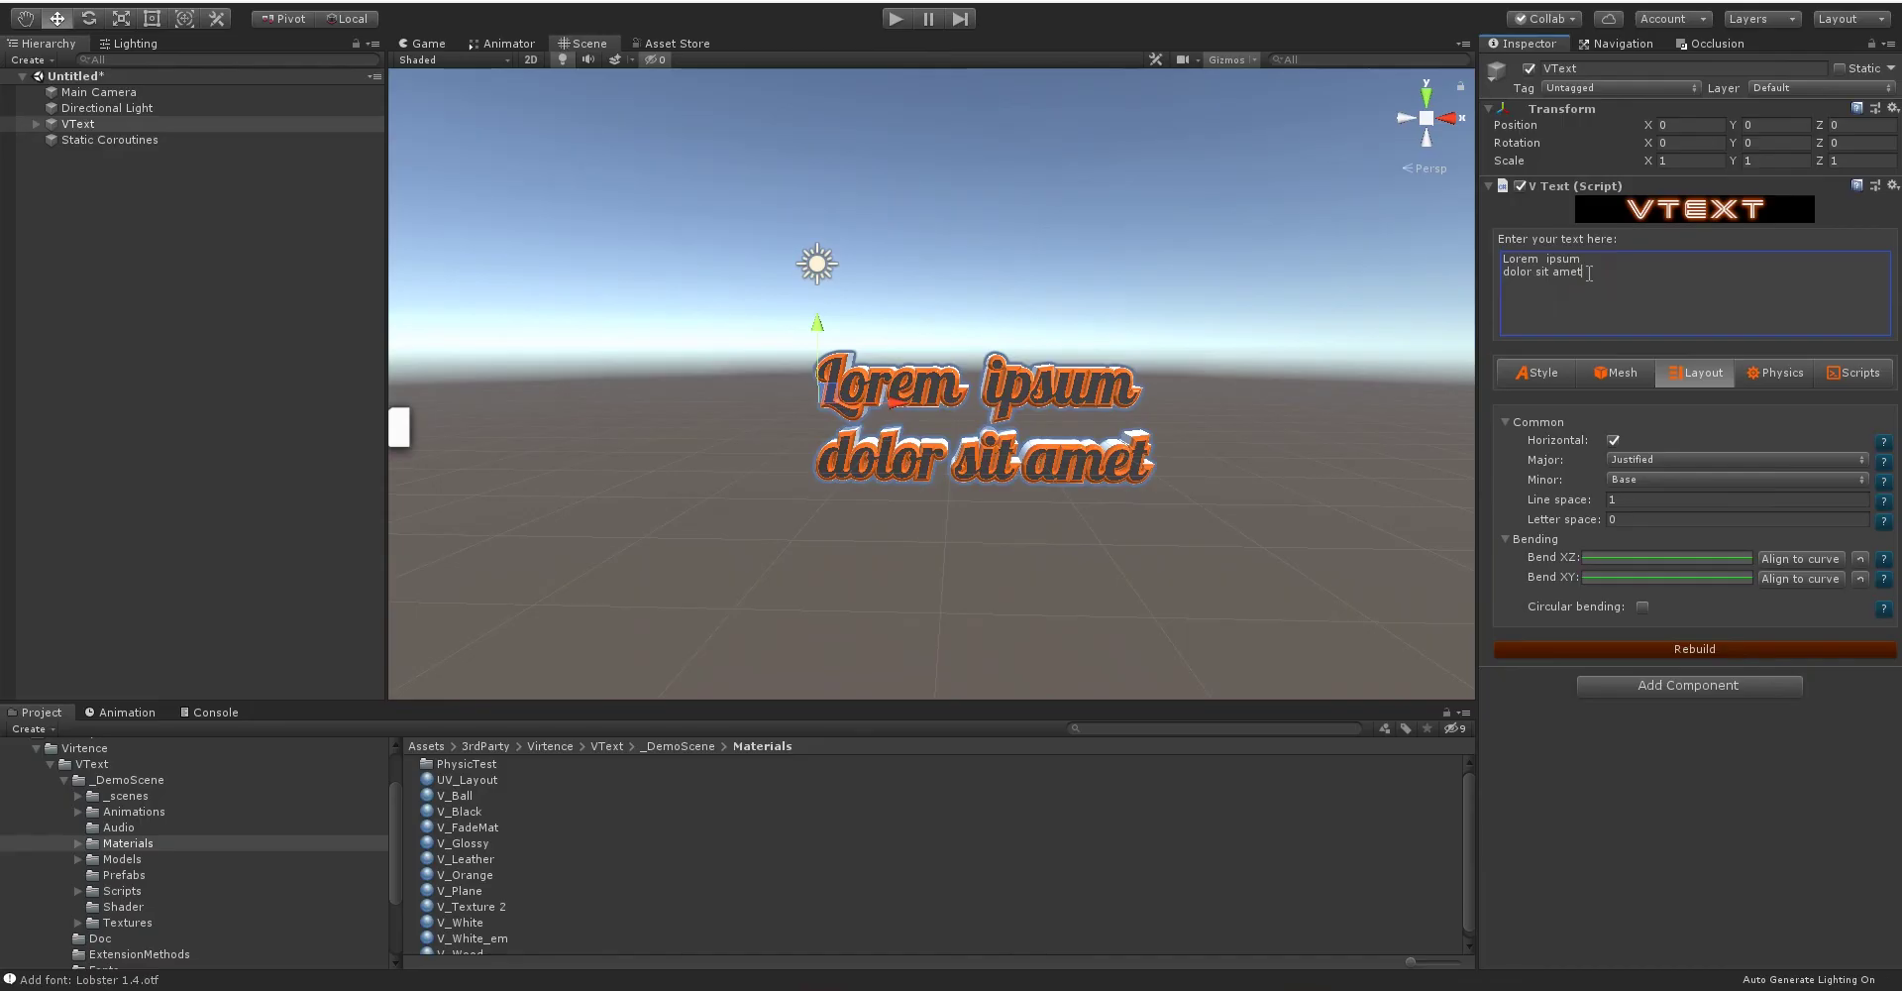
key(Return)
text(test)
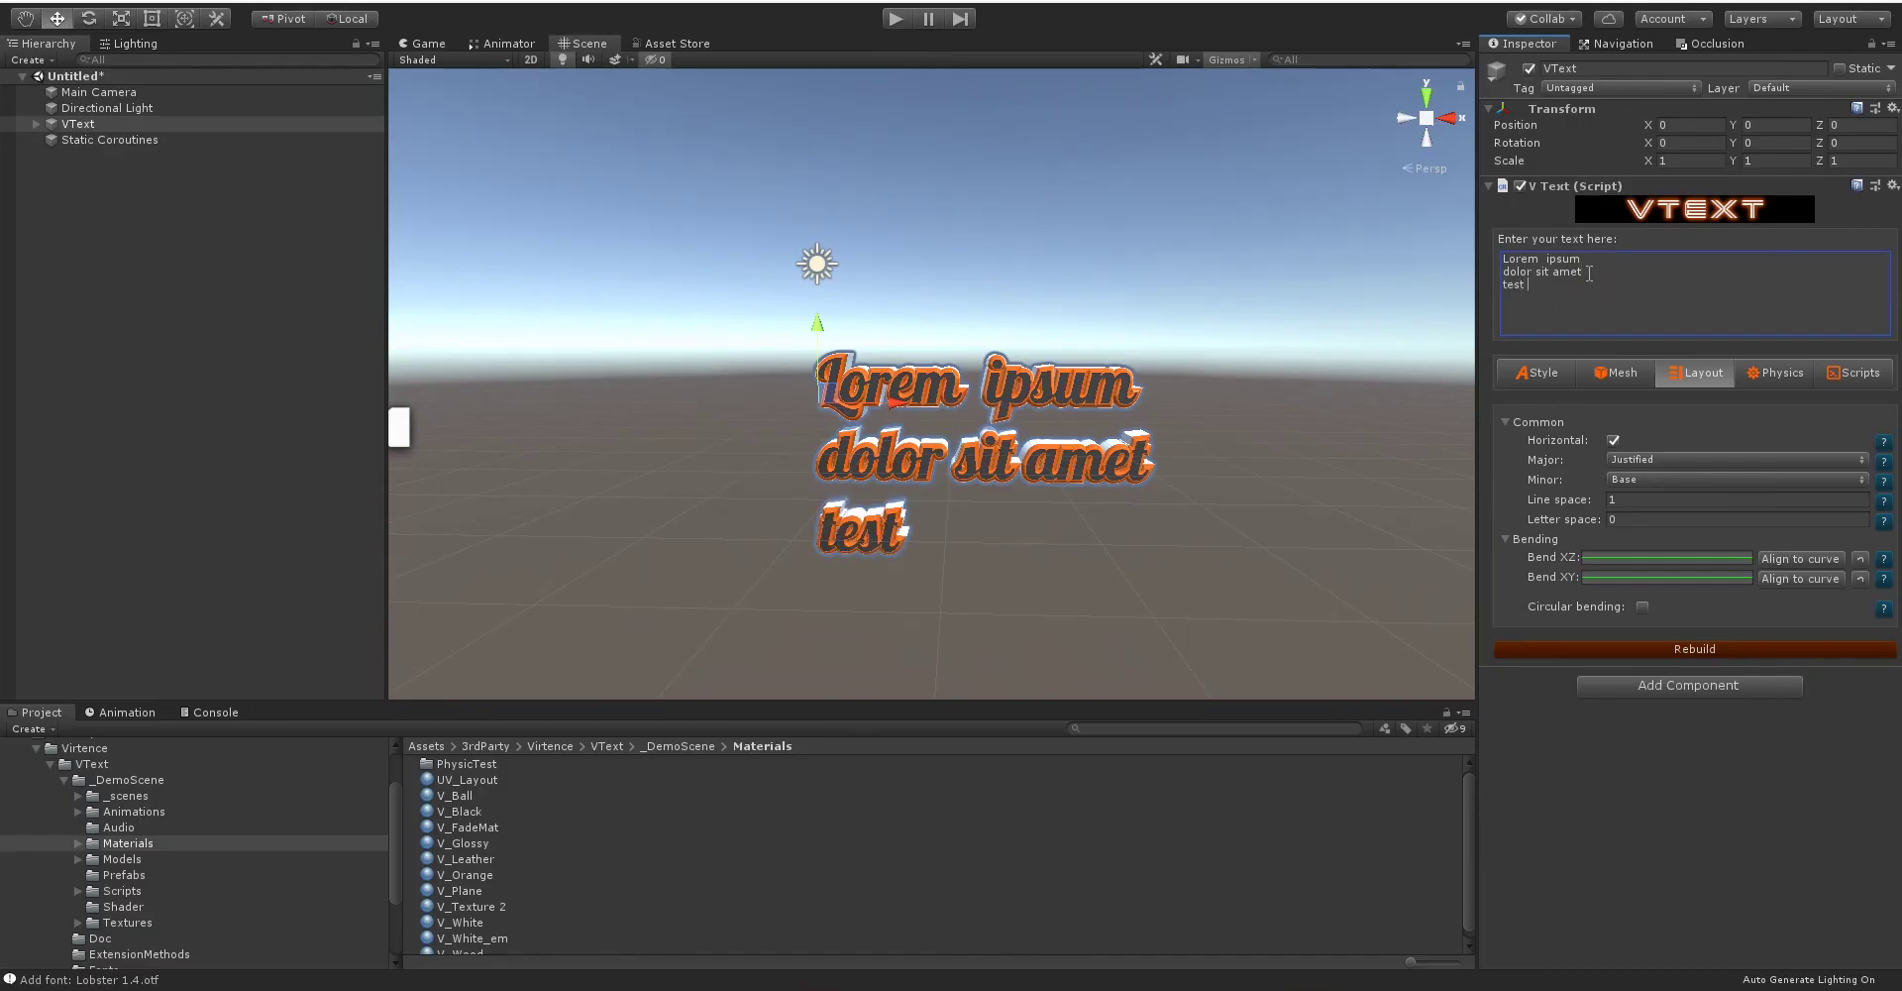
text( test  test)
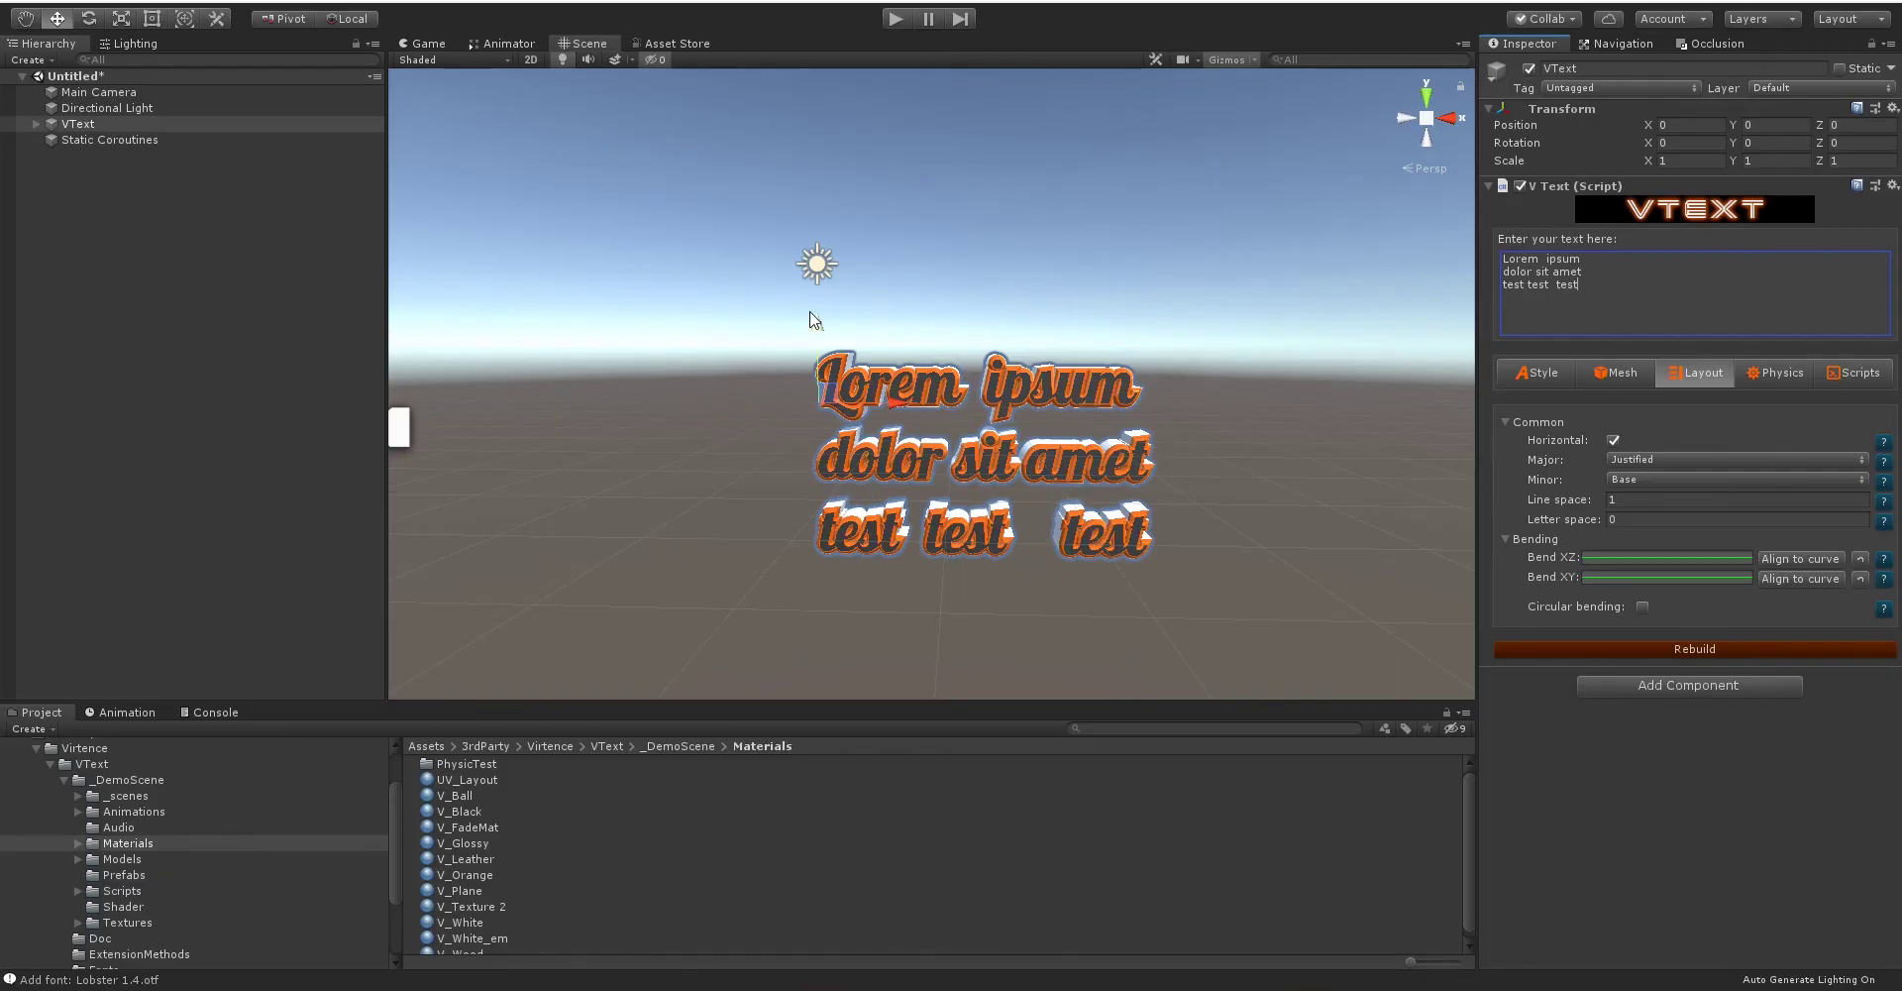
alt+drag(829, 322, 1117, 661)
alt+drag(1116, 661, 1211, 562)
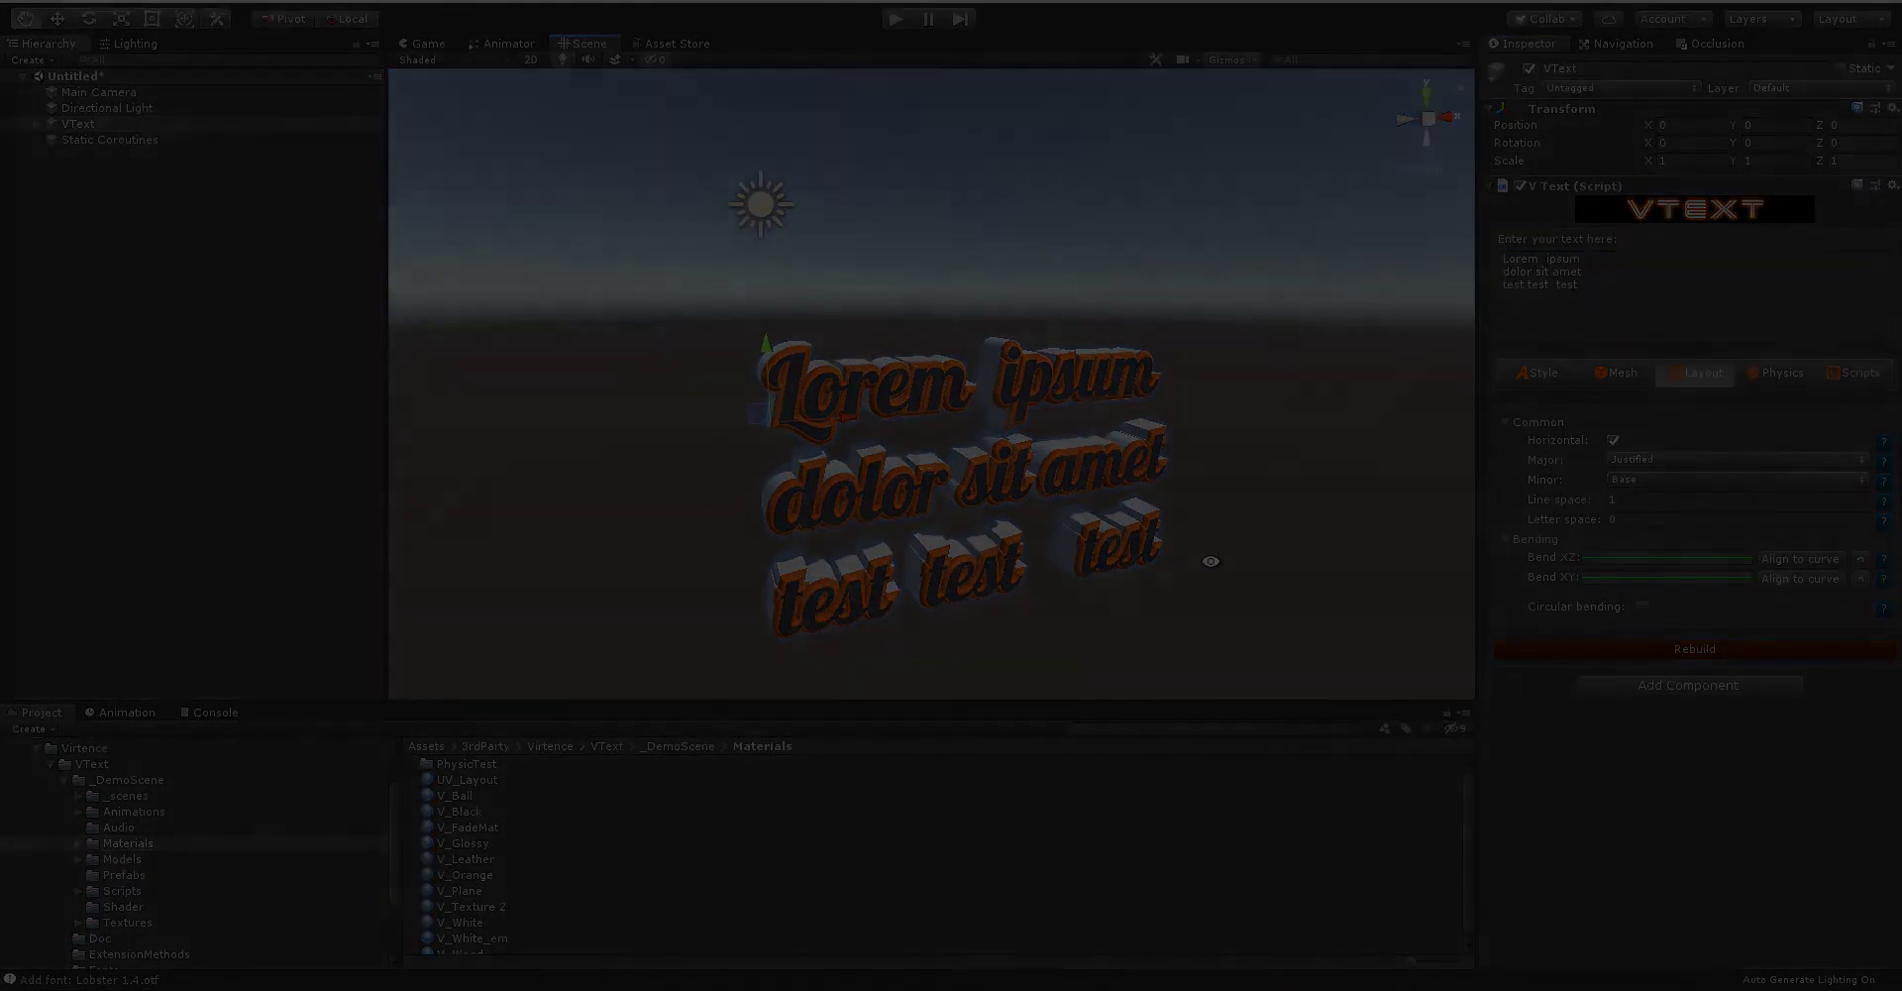